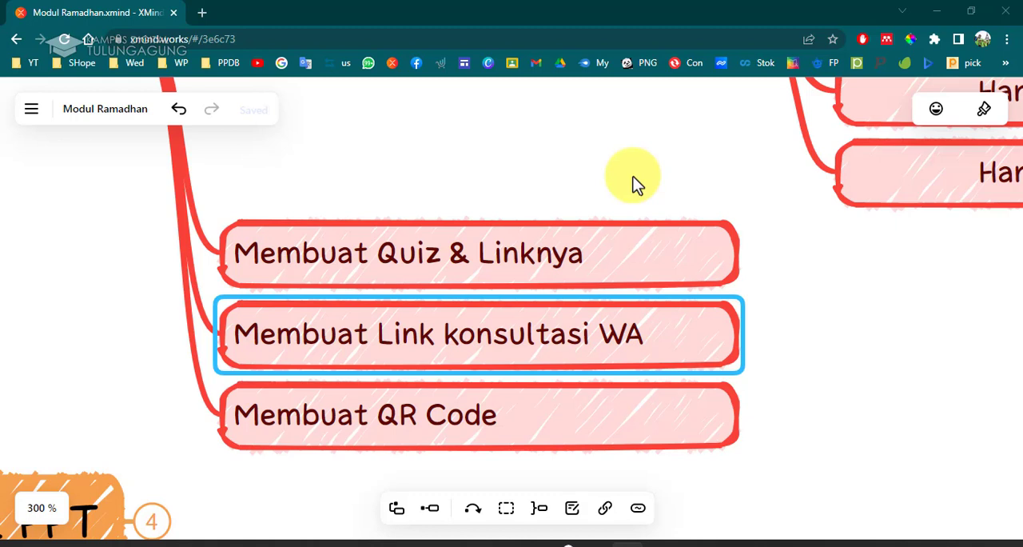
Open a new browser tab and search Google for Quizizz using the suggested result.
left_click(202, 16)
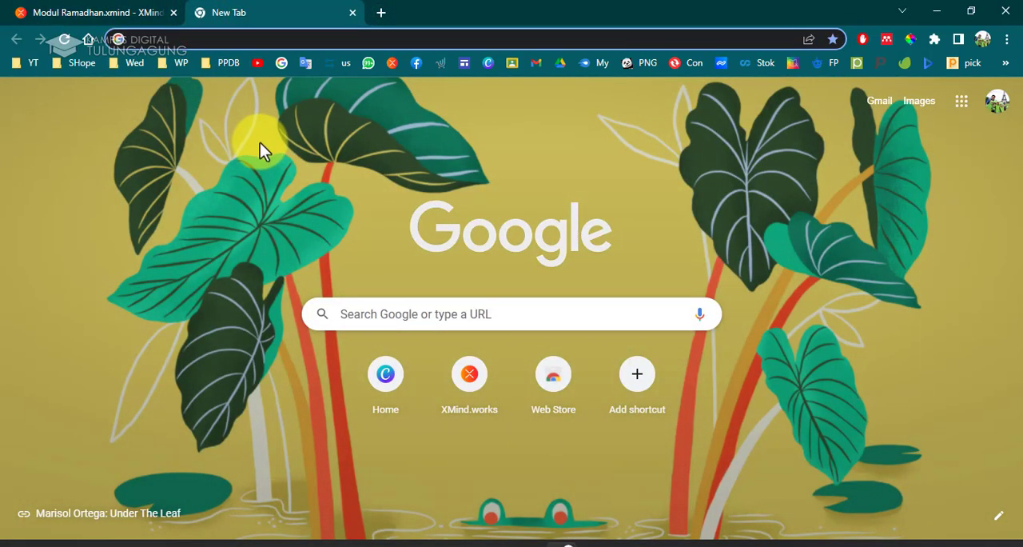
left_click(258, 144)
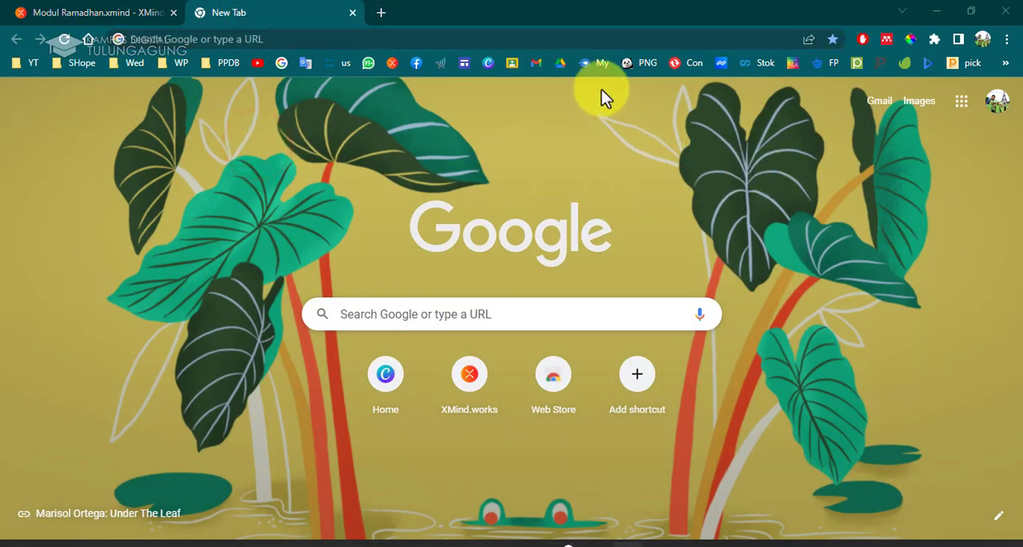
left_click(586, 34)
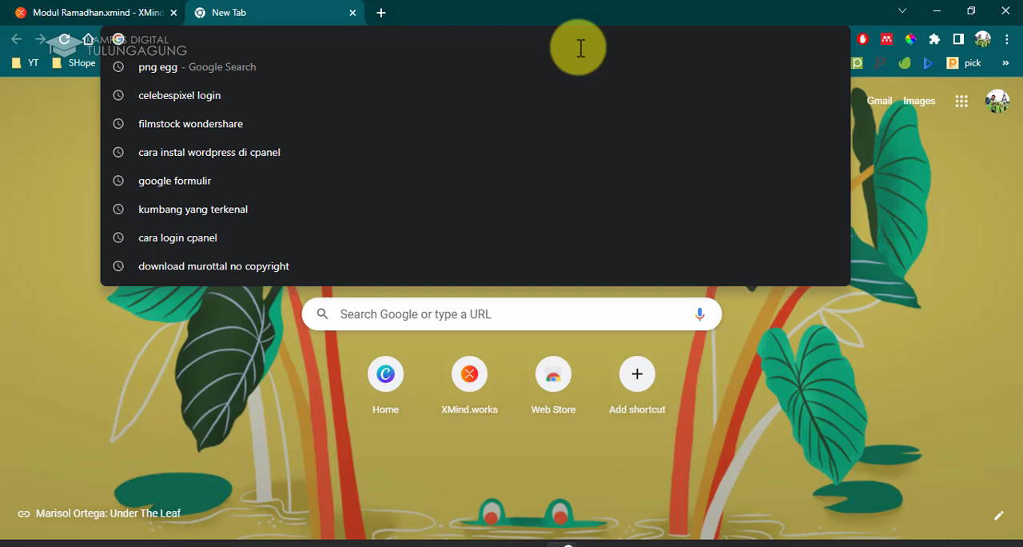
left_click(925, 157)
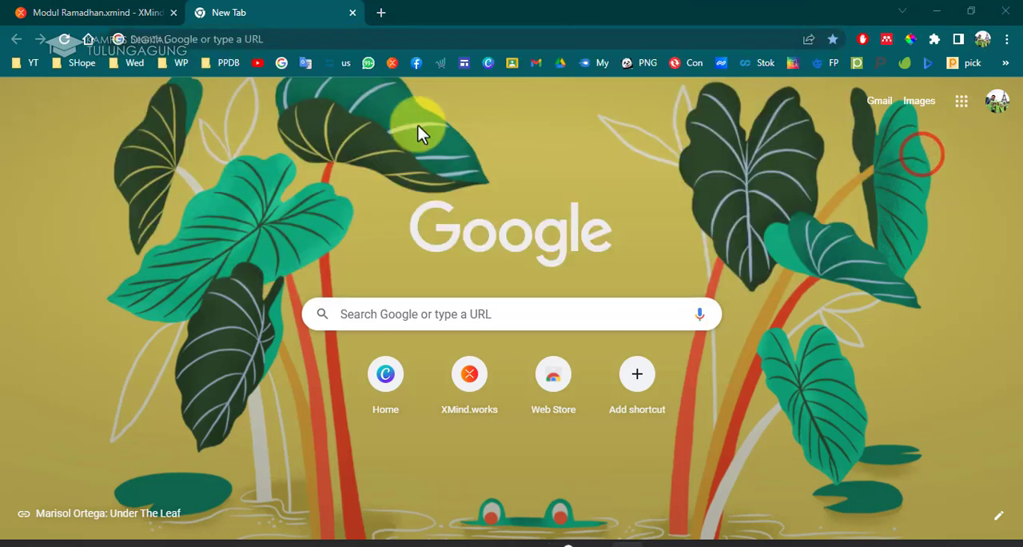
left_click(272, 40)
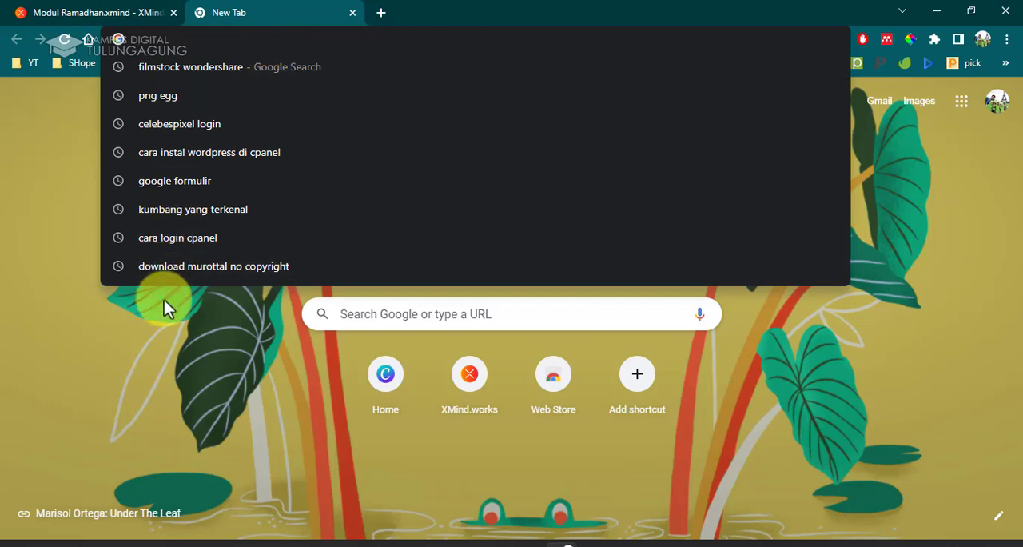
left_click(162, 356)
left_click(366, 323)
type("quizi")
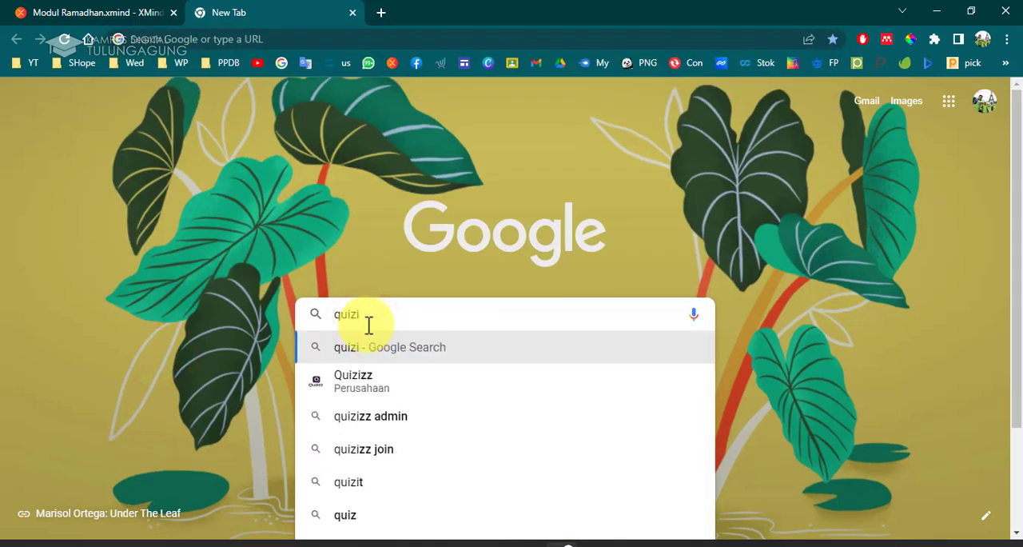
left_click(402, 384)
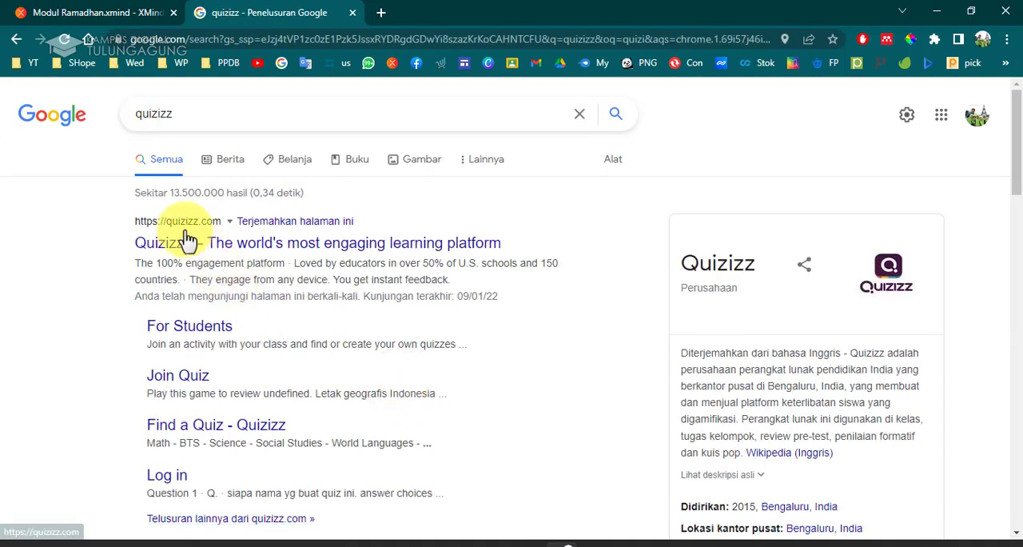
Open the Quizizz homepage result in a new tab and switch to that tab.
right_click(275, 250)
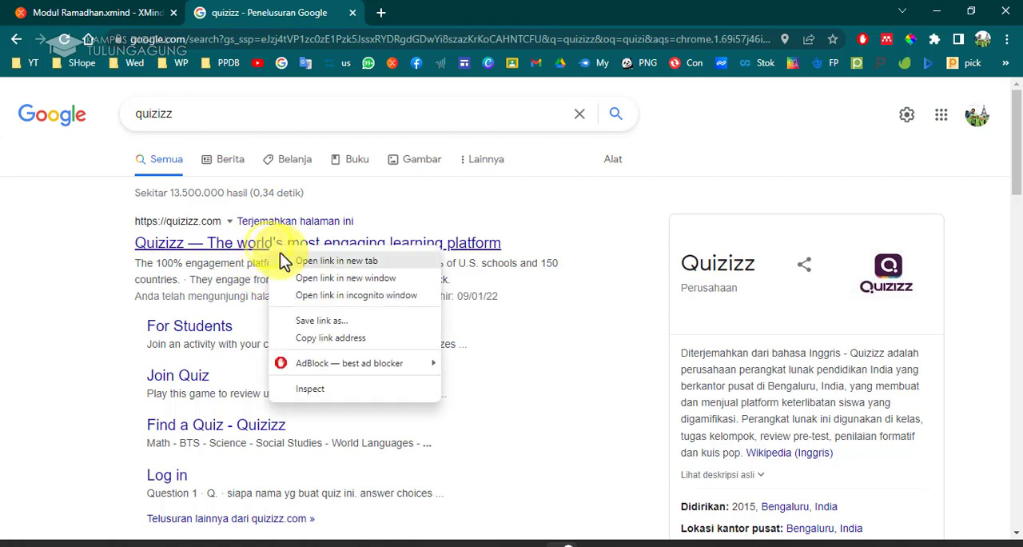
left_click(282, 259)
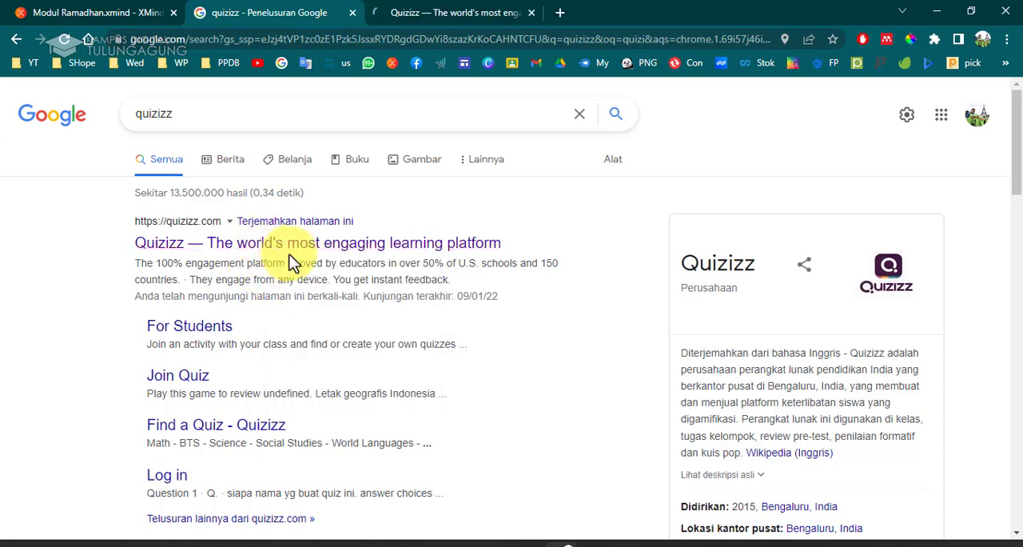
left_click(913, 160)
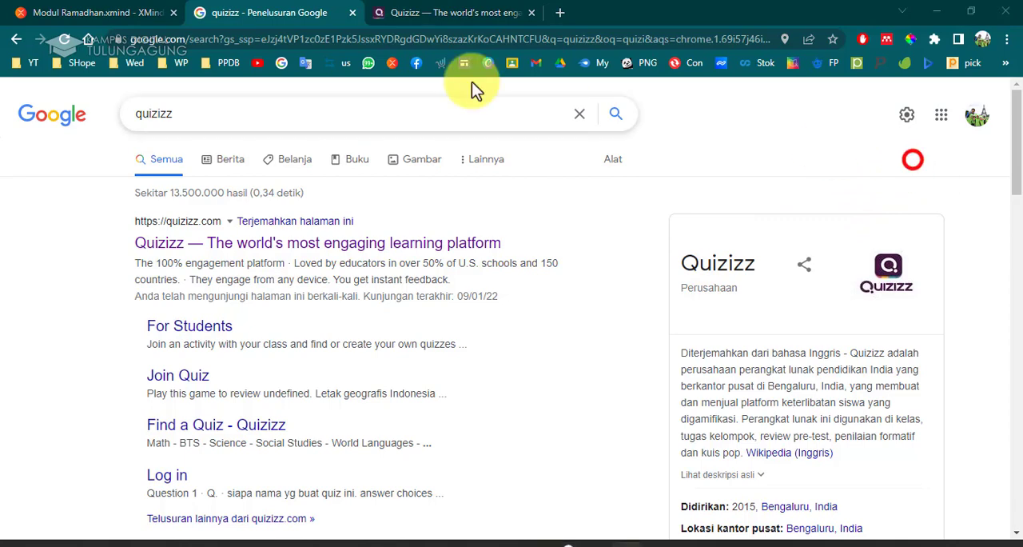
left_click(409, 13)
Scroll through the Quizizz homepage to examine its features, returning to the top.
left_click(828, 176)
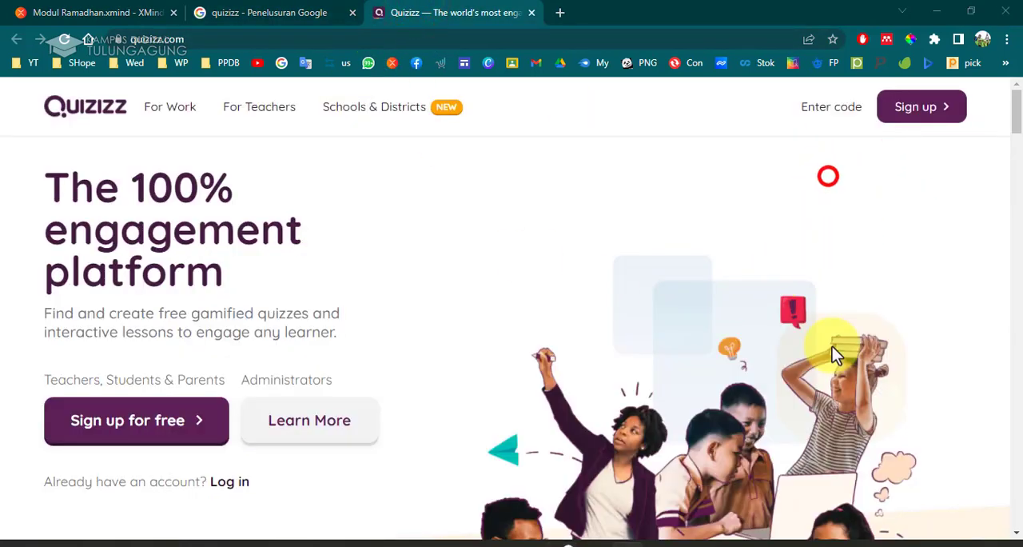
scroll(516, 350, "down", 4)
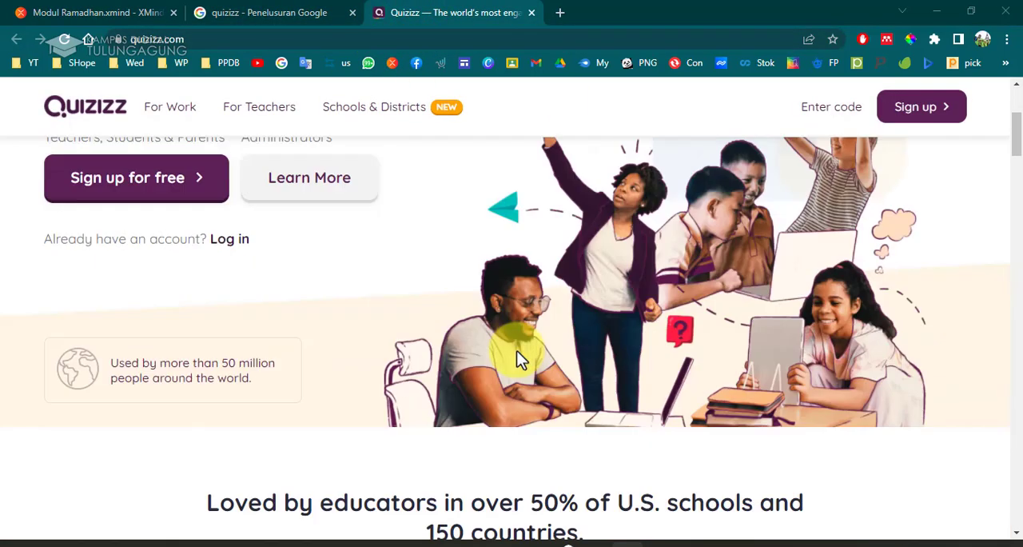
scroll(518, 349, "up", 2)
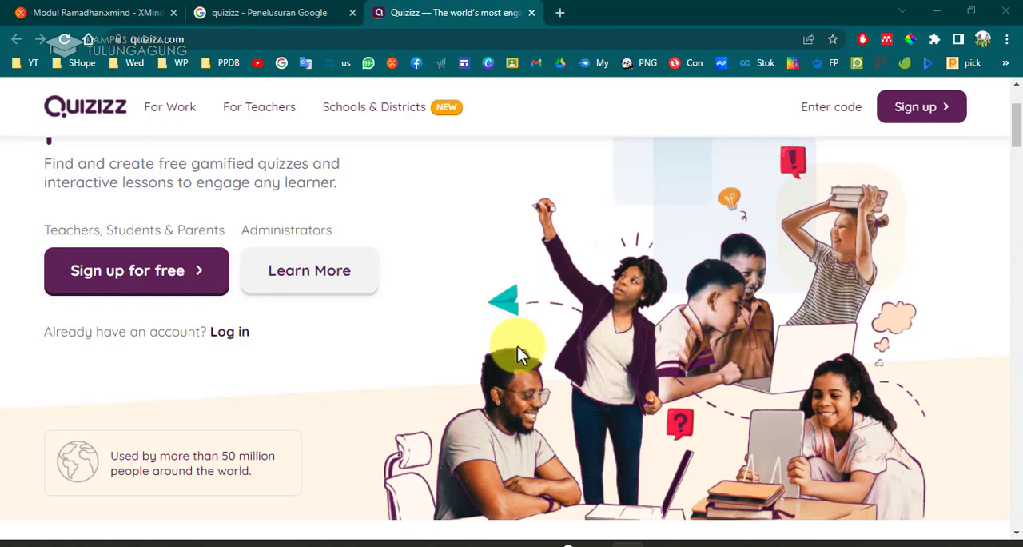
scroll(623, 404, "down", 10)
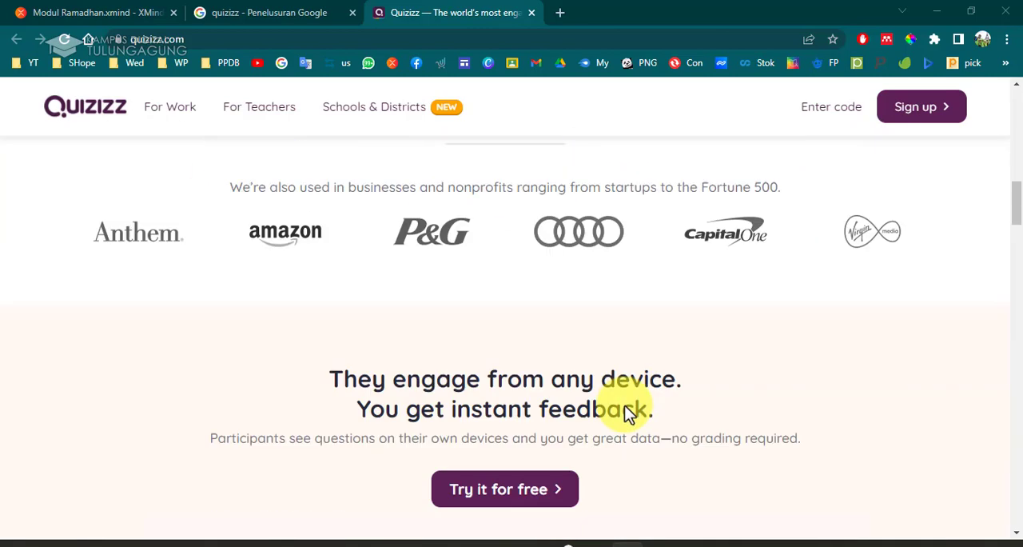
scroll(626, 405, "down", 10)
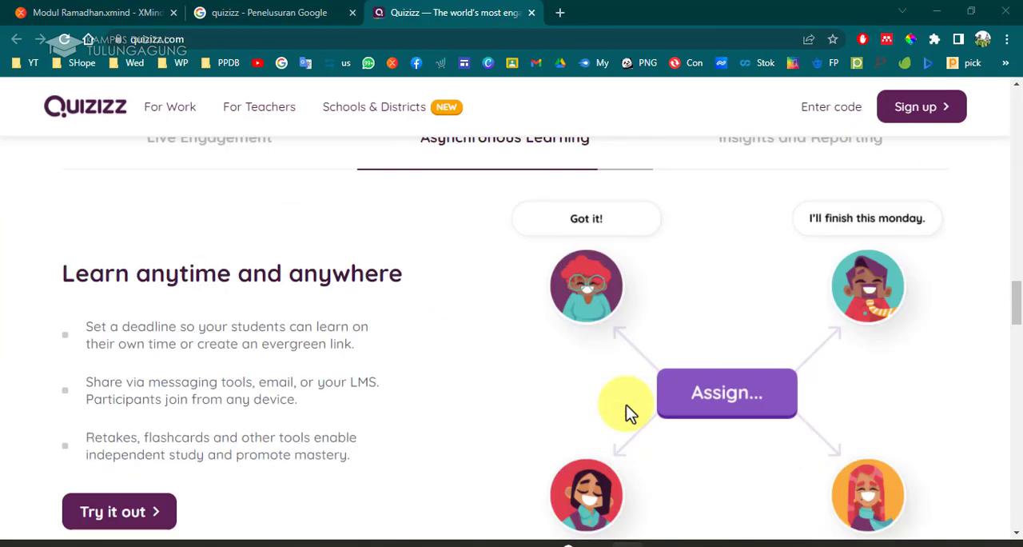
scroll(627, 403, "down", 10)
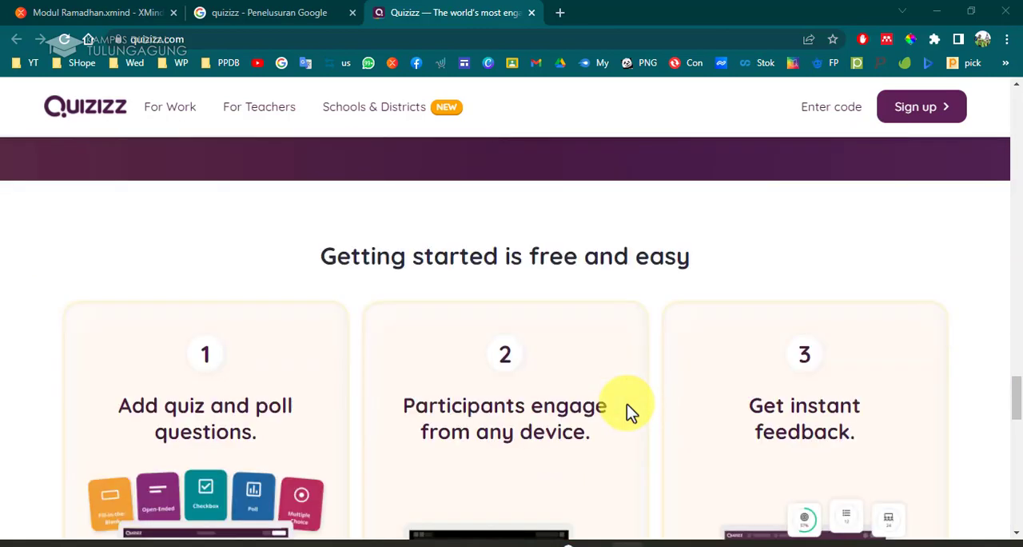
scroll(705, 440, "down", 1)
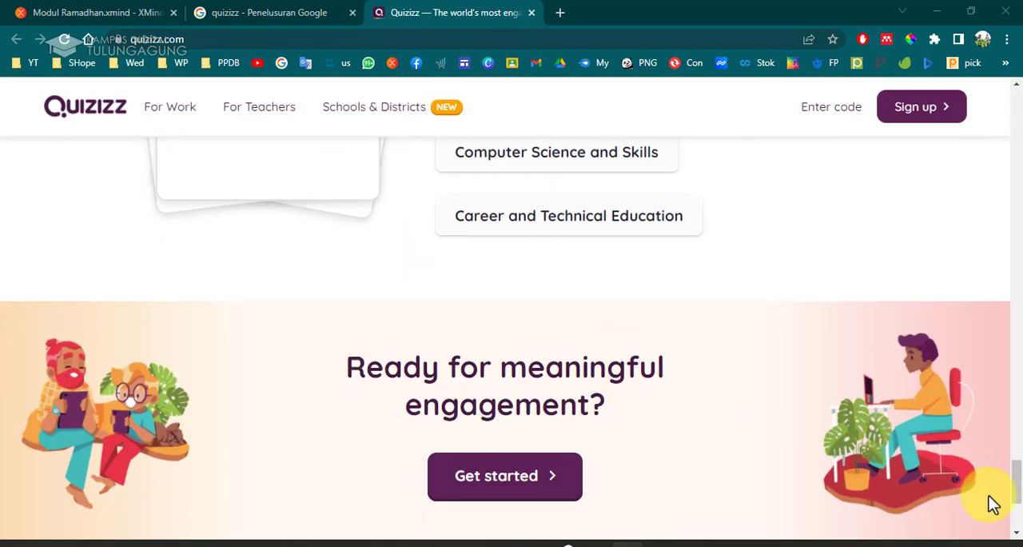
left_click_drag(1017, 488, 1013, 79)
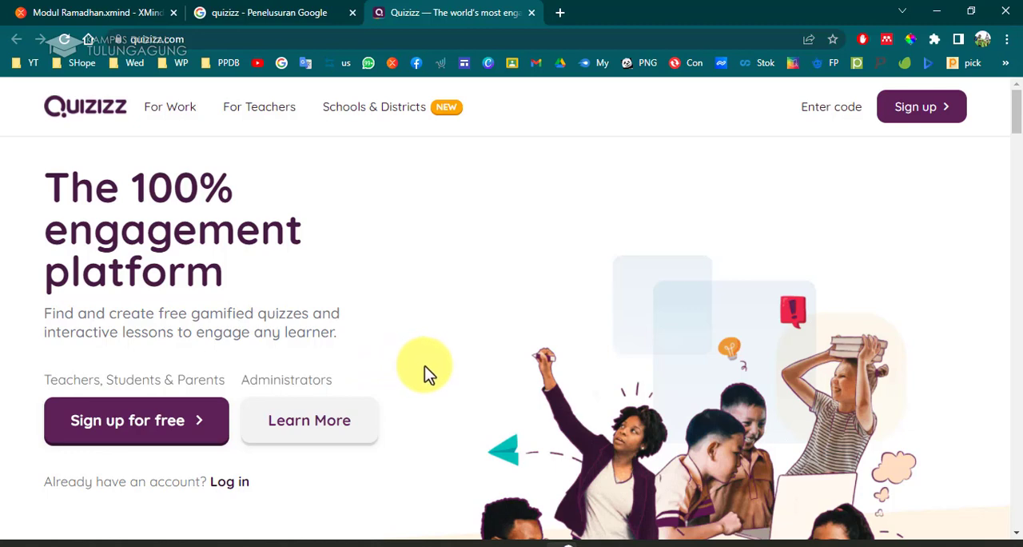
Log in to Quizizz with Continue with Google, choosing the teacher's Google account.
left_click(185, 432)
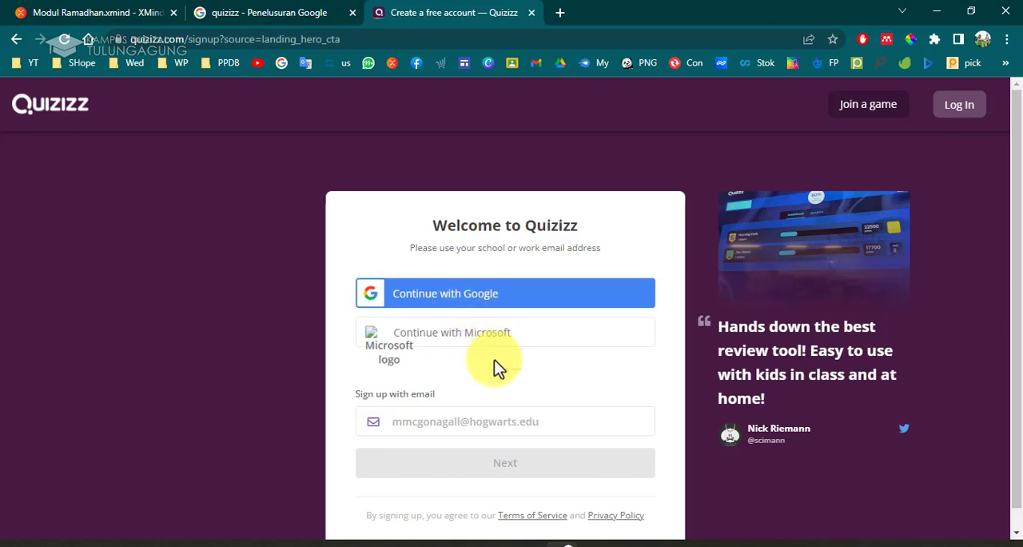
left_click(955, 107)
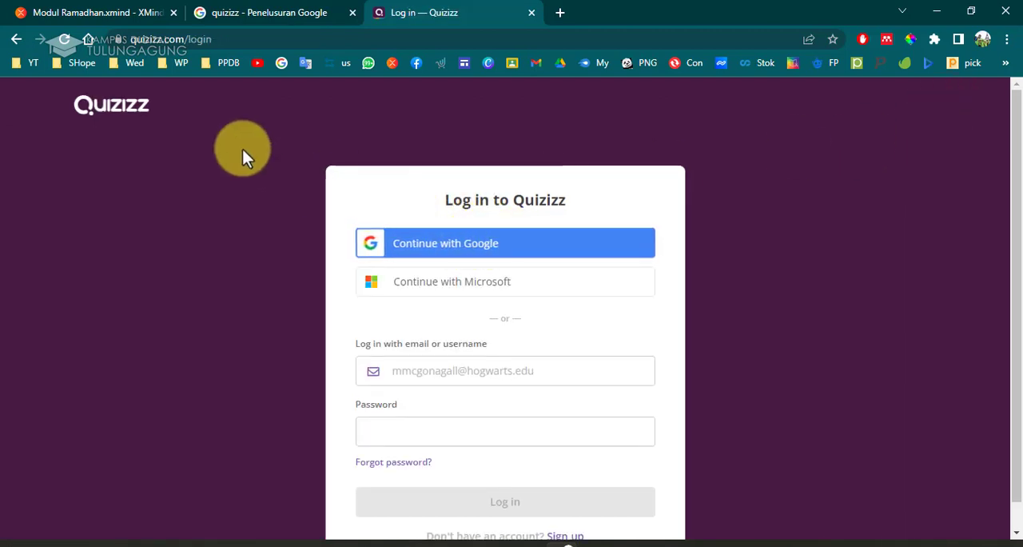
left_click(474, 242)
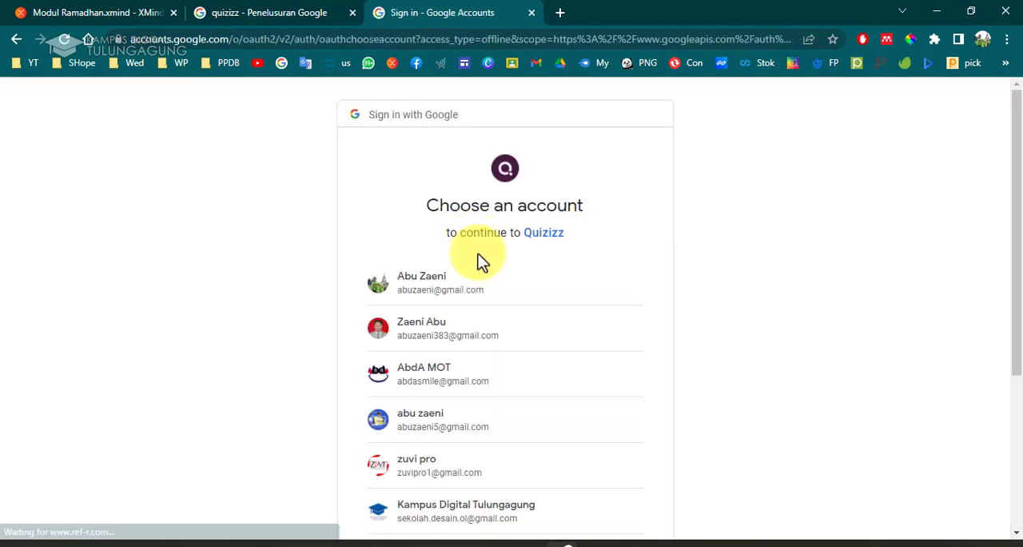
left_click(438, 334)
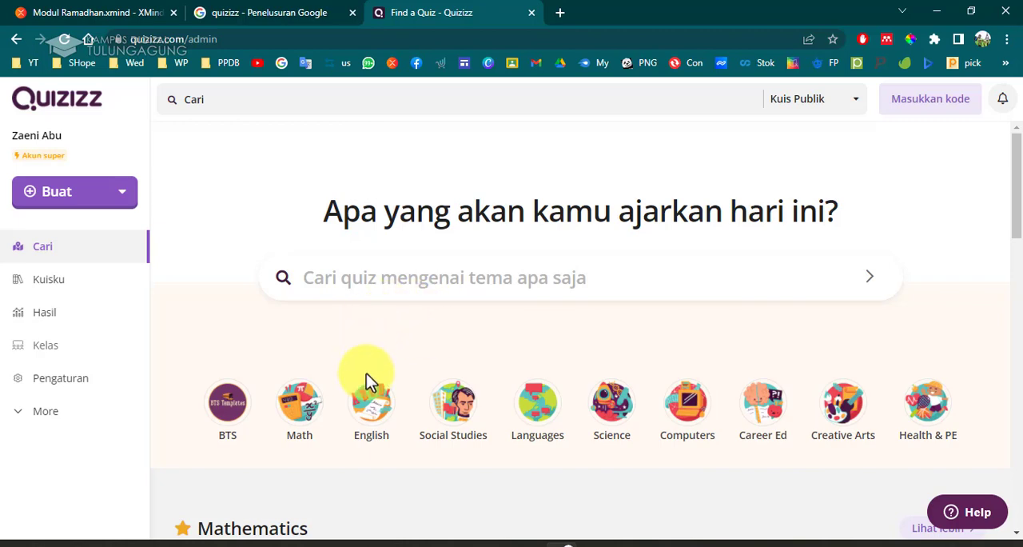
Scroll through the dashboard's public quiz collections by subject.
scroll(440, 393, "down", 4)
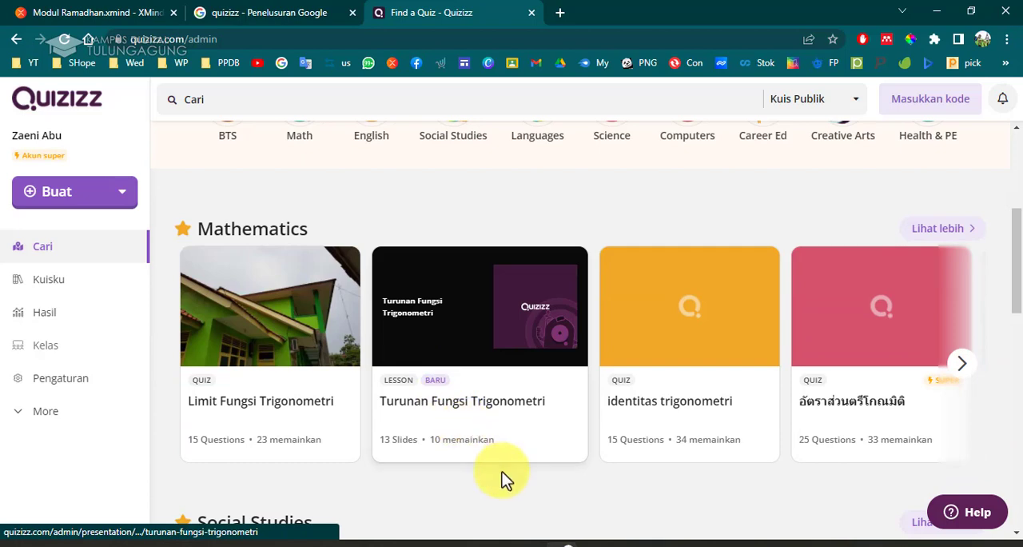
scroll(502, 475, "down", 3)
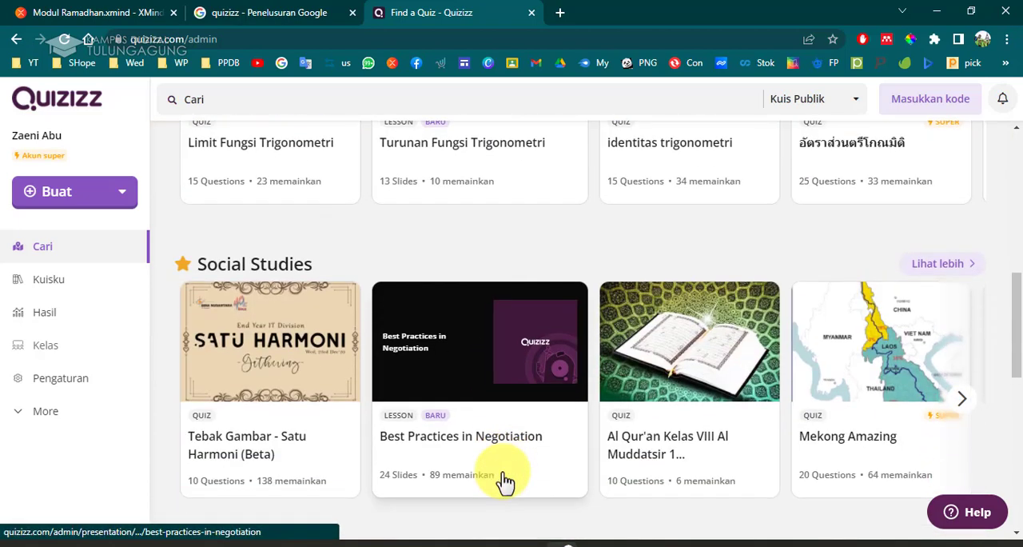
scroll(502, 479, "down", 3)
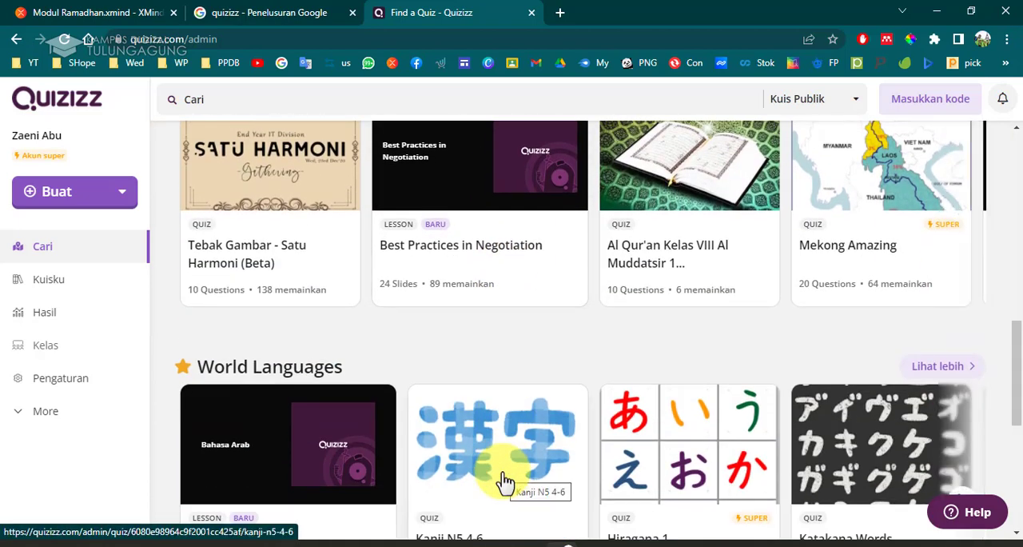
scroll(503, 479, "down", 2)
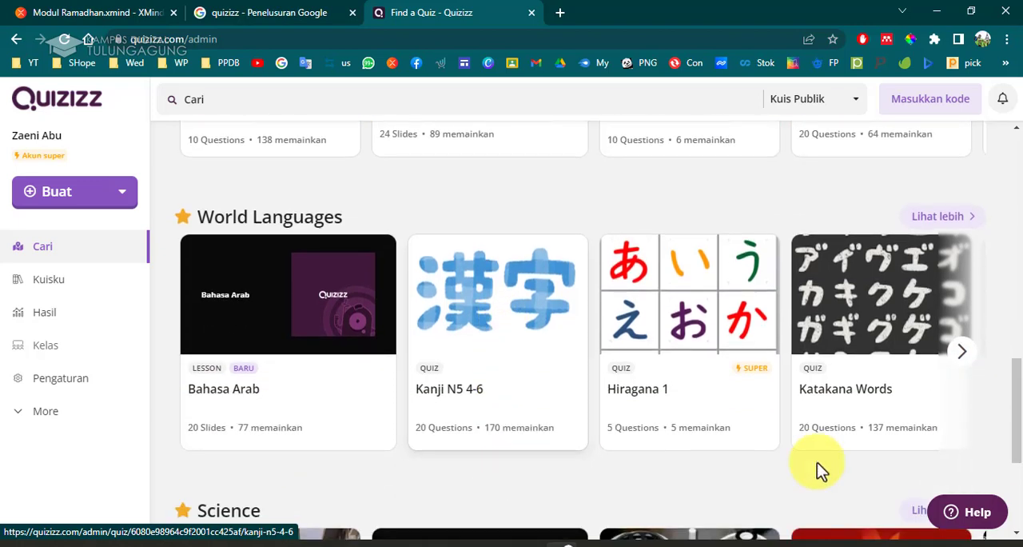
left_click(956, 439)
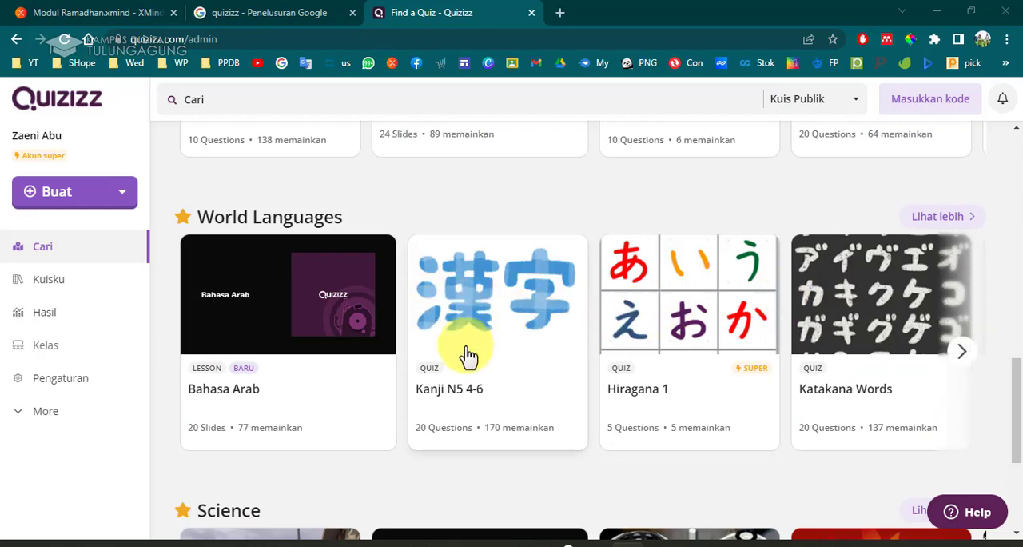
scroll(469, 355, "down", 3)
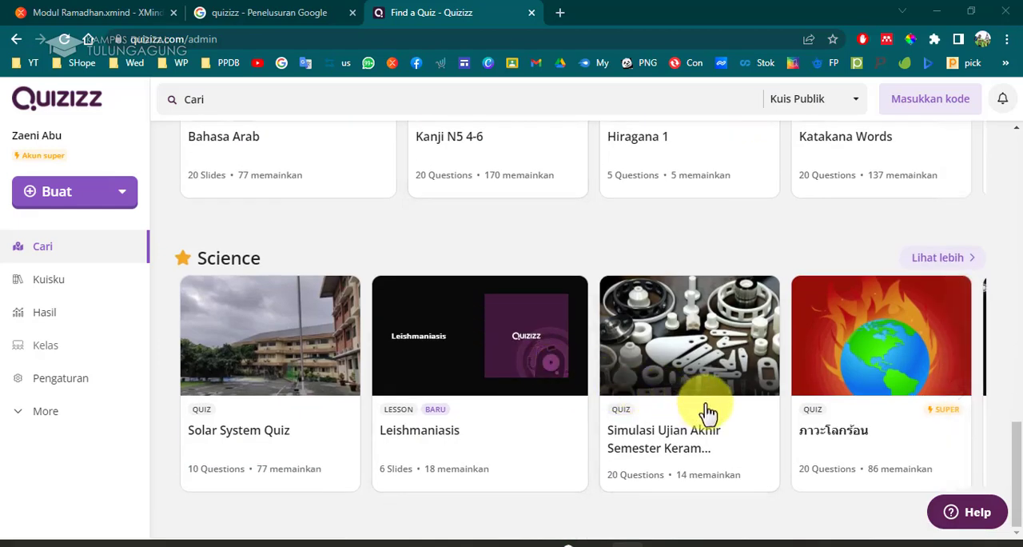
Return to the Google tab and search for "cara membuat soal di quizizz".
left_click(301, 14)
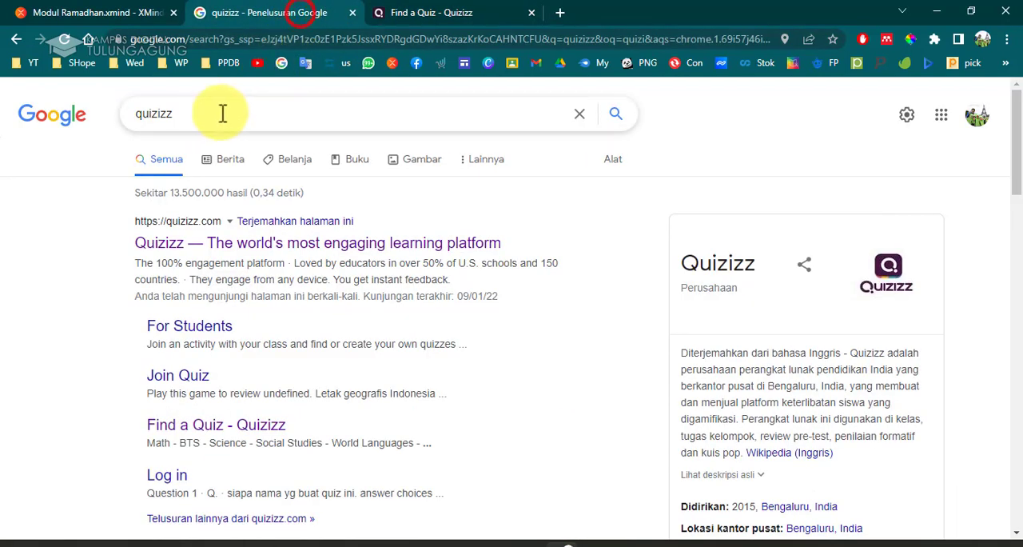
left_click(140, 114)
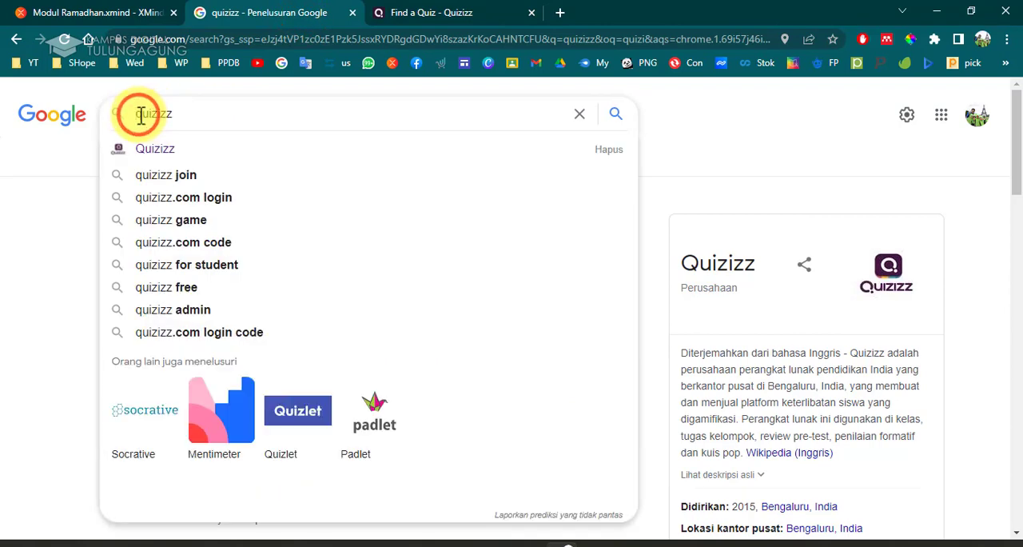
type("cara membuat ")
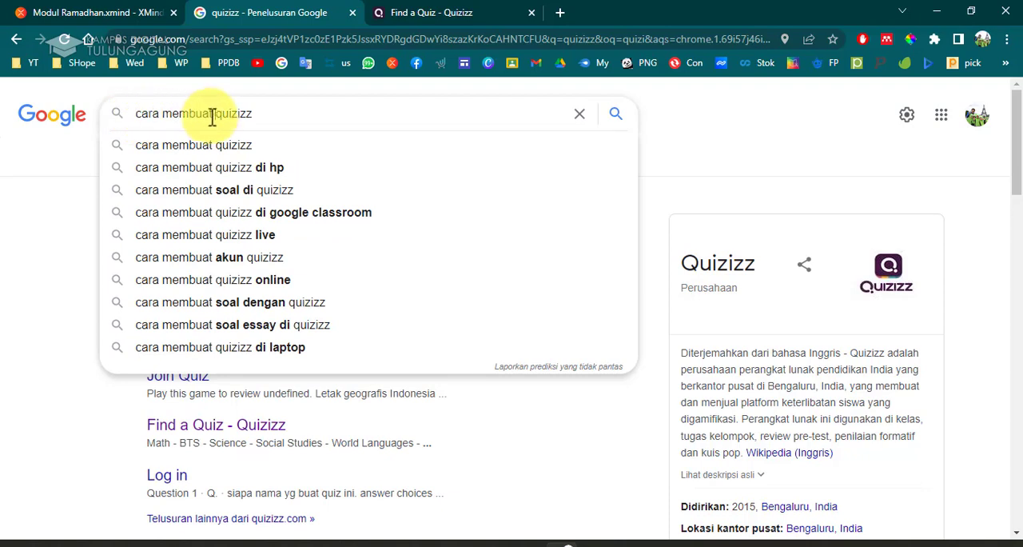
type("soal d")
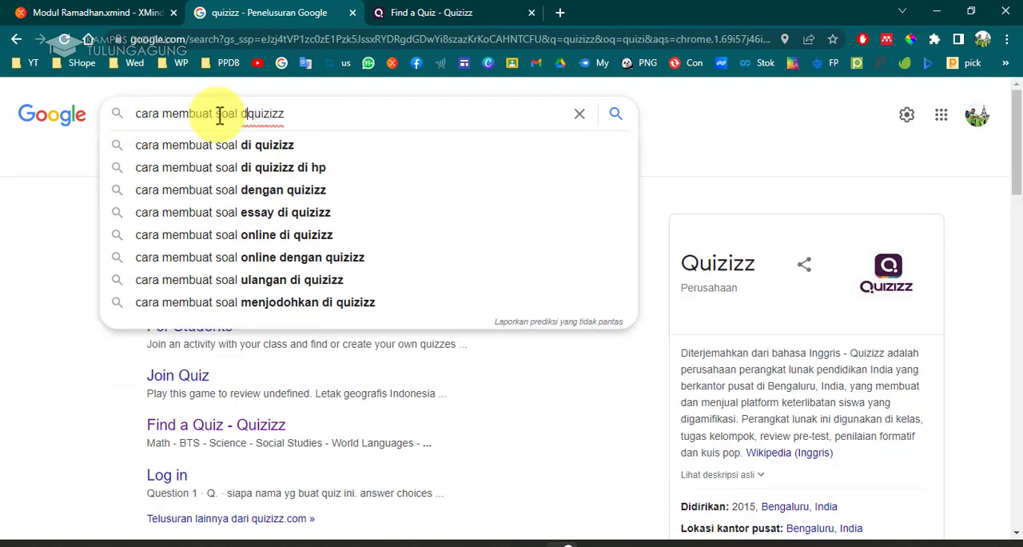
left_click(323, 152)
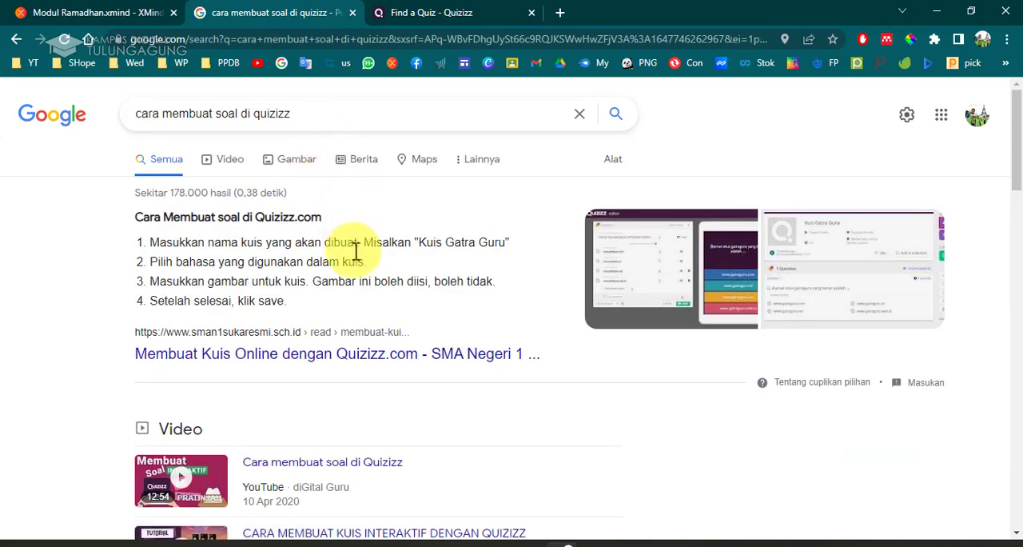
Open the "Cara membuat soal di Quizizz" video result.
scroll(363, 307, "down", 3)
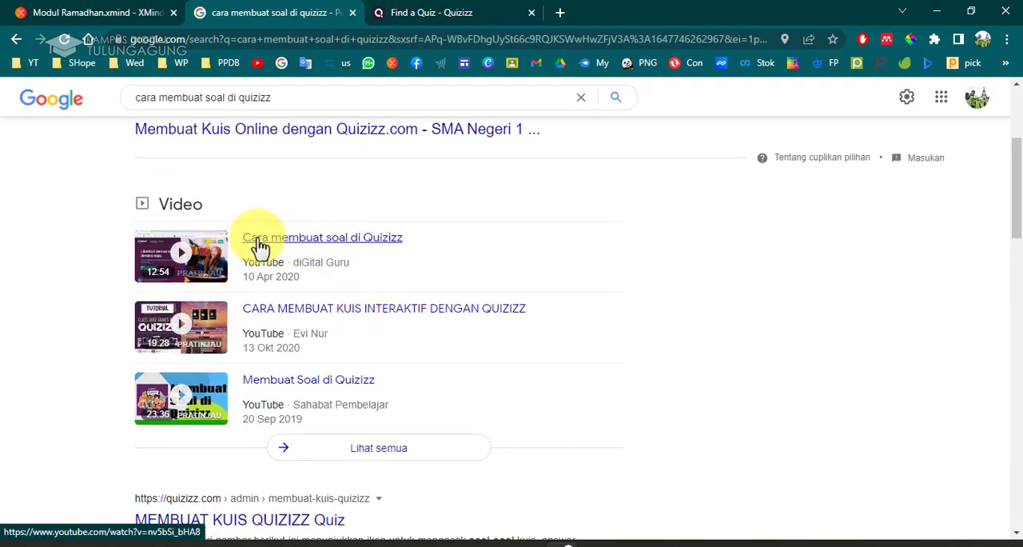
left_click(258, 240)
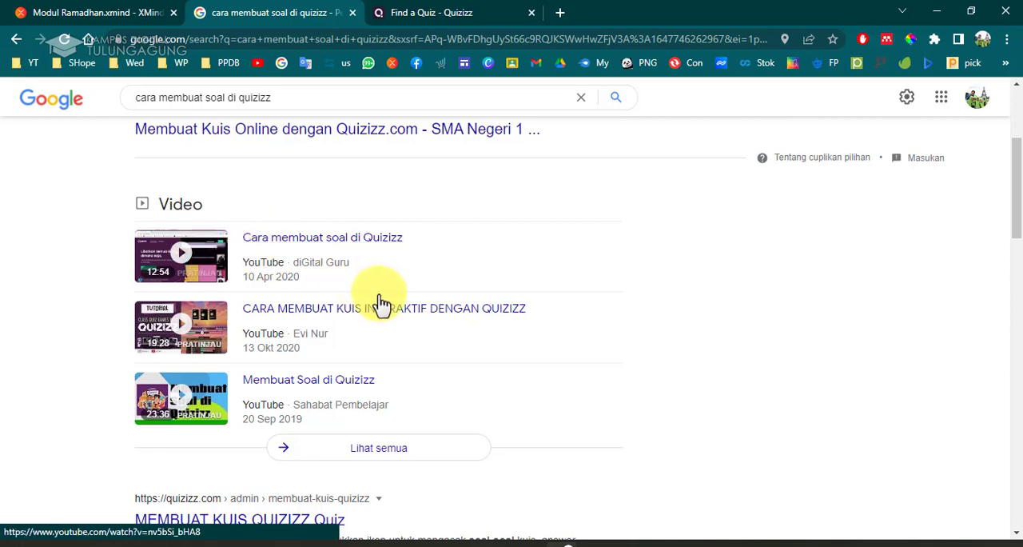
Scroll through the remaining Google results for the Quizizz tutorial, then return to the Quizizz tab.
scroll(381, 308, "down", 3)
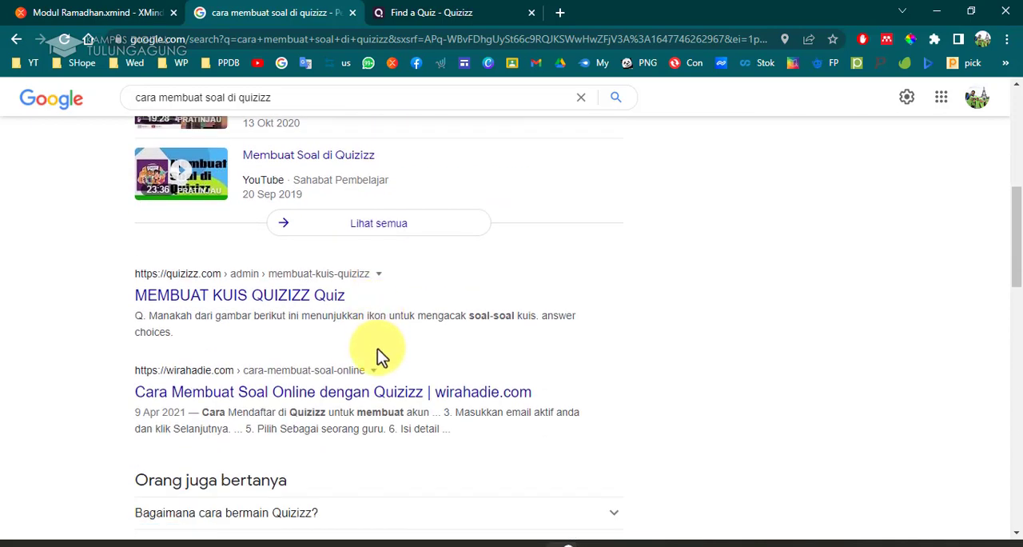
scroll(378, 348, "down", 4)
left_click(414, 16)
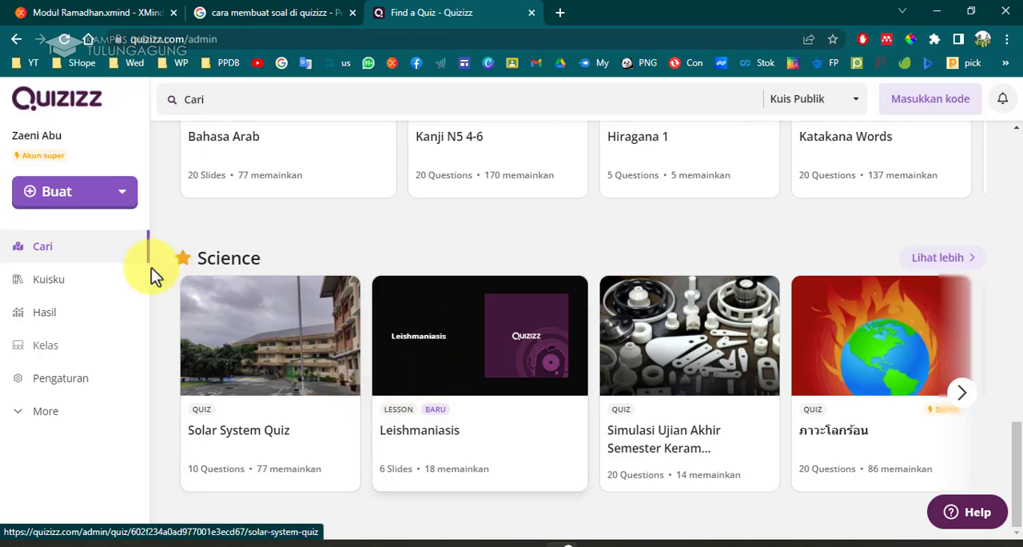
Open My Quizzes (Kuisku) and scroll through the list of the account's saved quizzes.
left_click(115, 290)
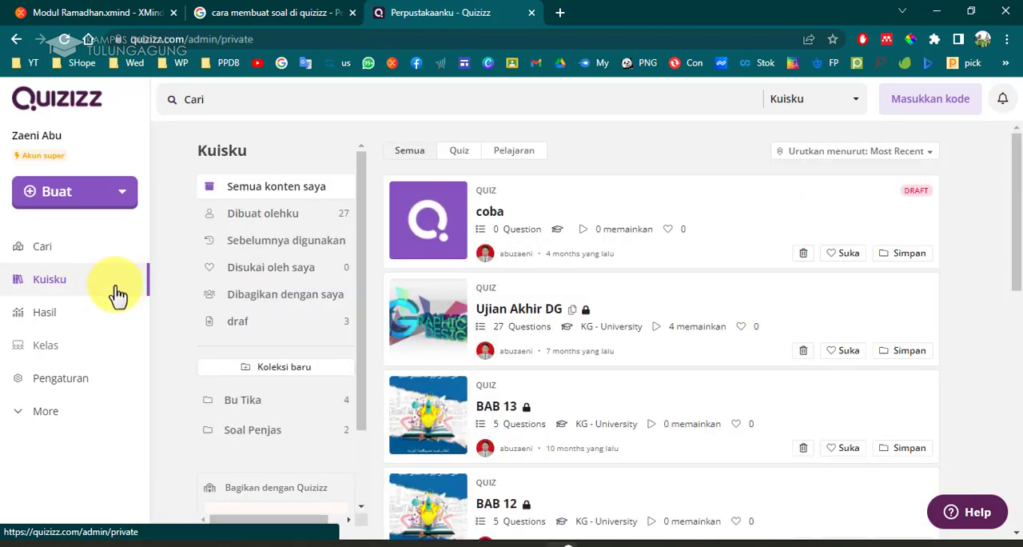
scroll(381, 373, "down", 8)
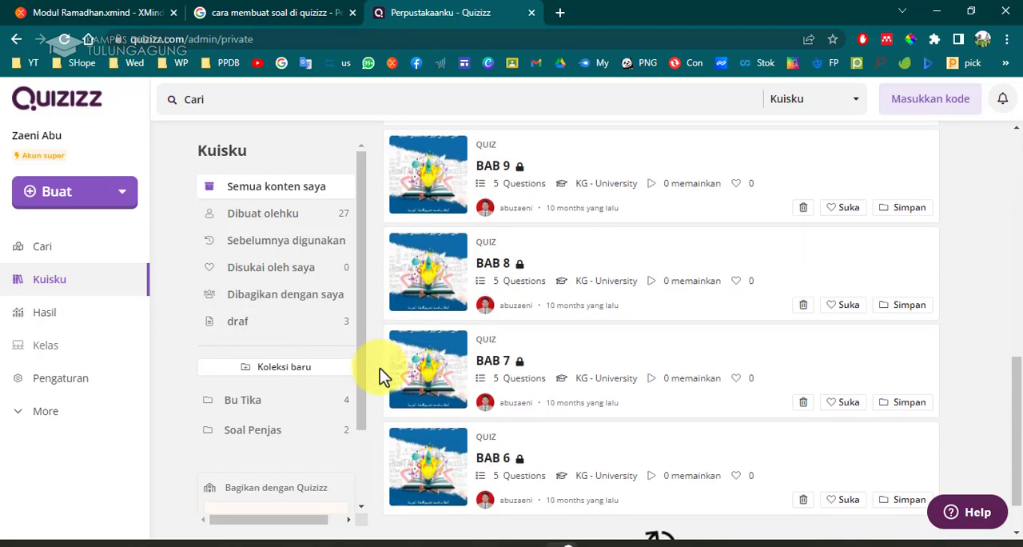
scroll(381, 368, "down", 1)
scroll(380, 367, "down", 4)
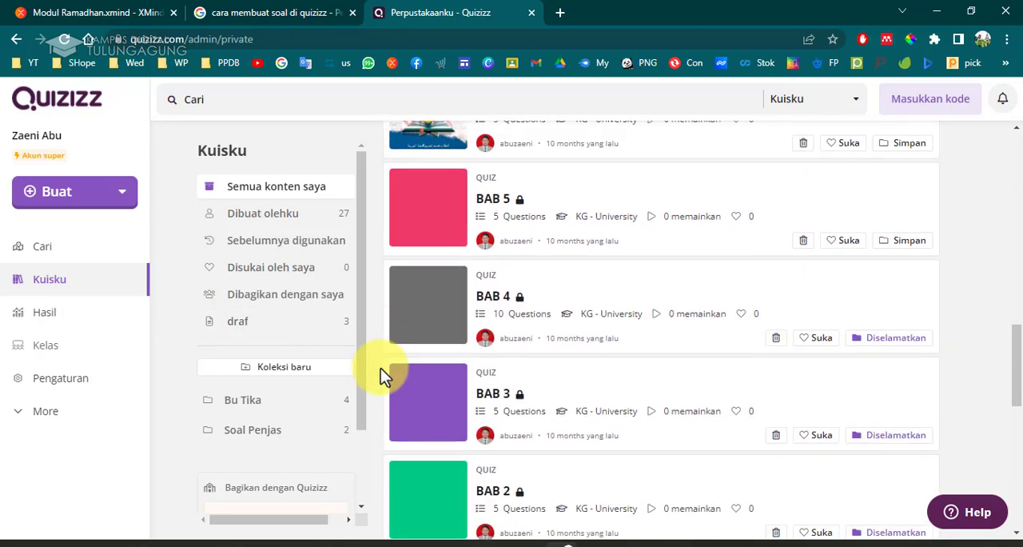
scroll(404, 374, "down", 4)
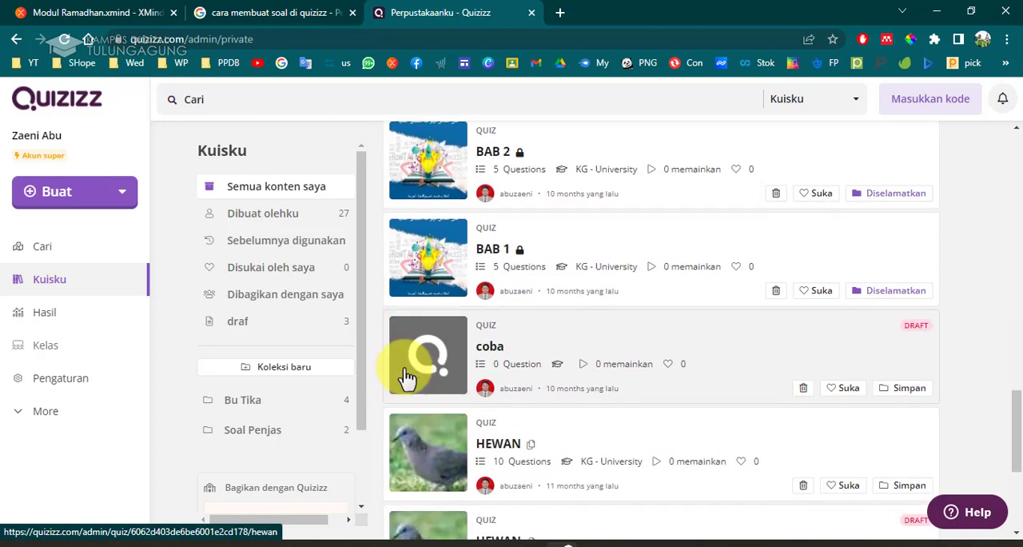
scroll(407, 376, "down", 2)
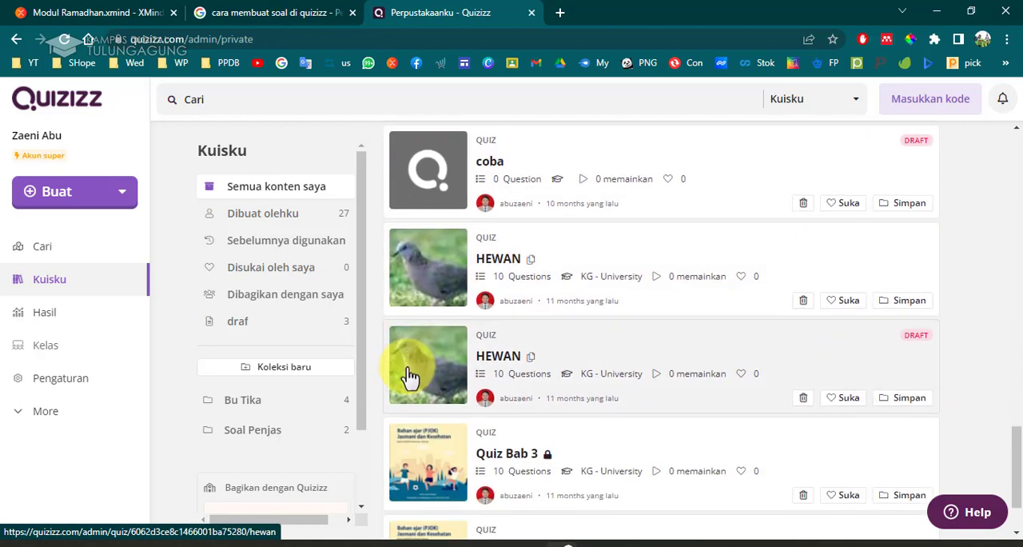
scroll(479, 368, "down", 2)
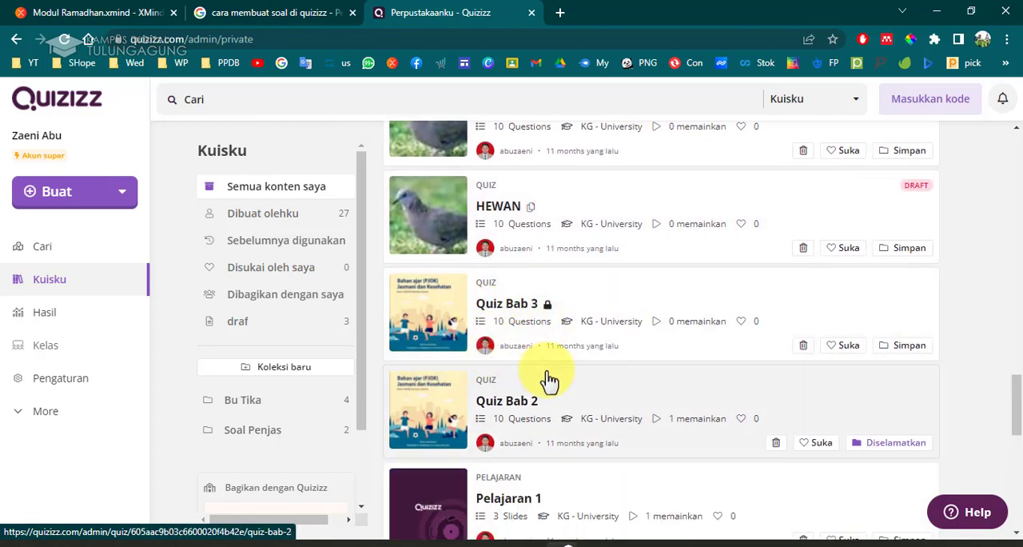
scroll(549, 379, "down", 4)
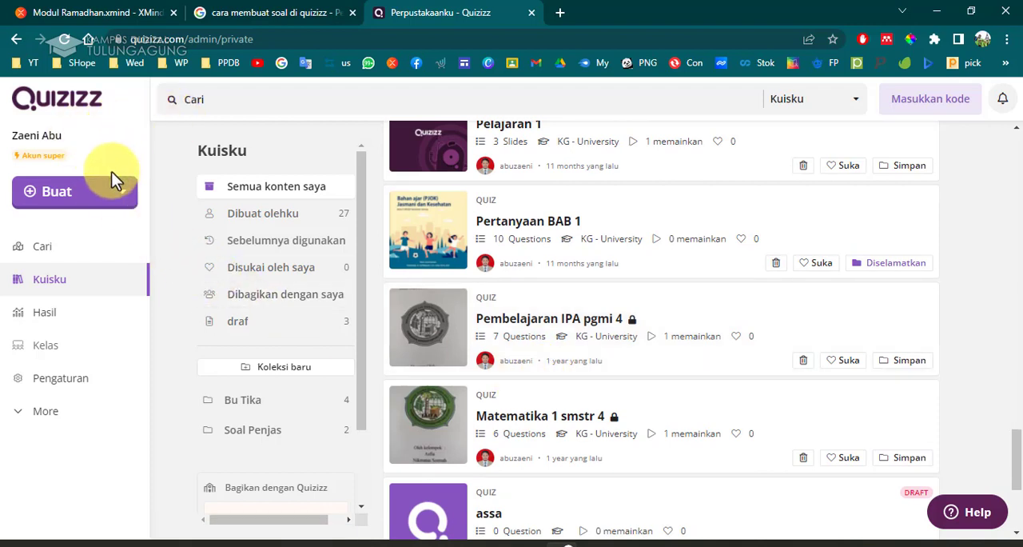
Go back to the Search page and search the public quizzes for "ramadhan".
left_click(104, 240)
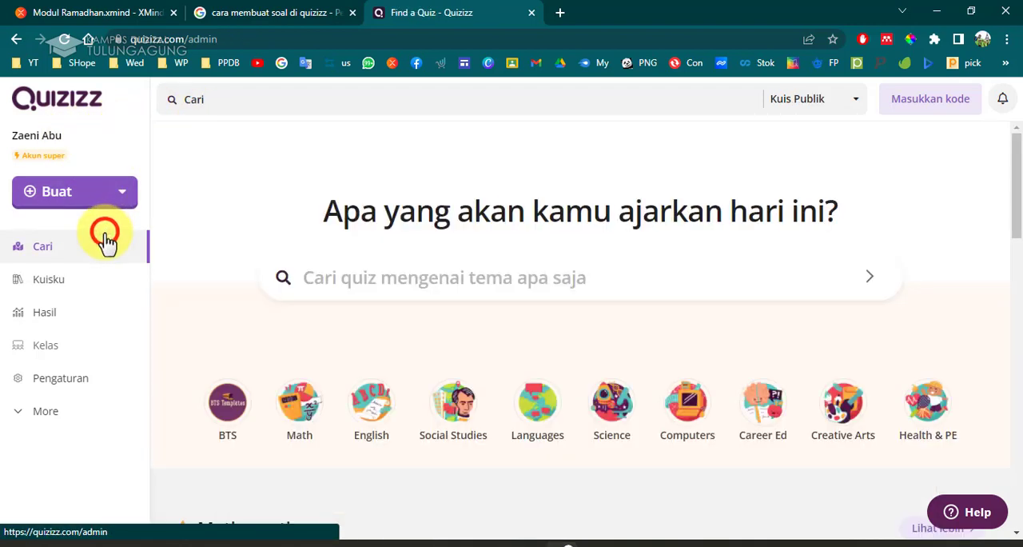
left_click(321, 108)
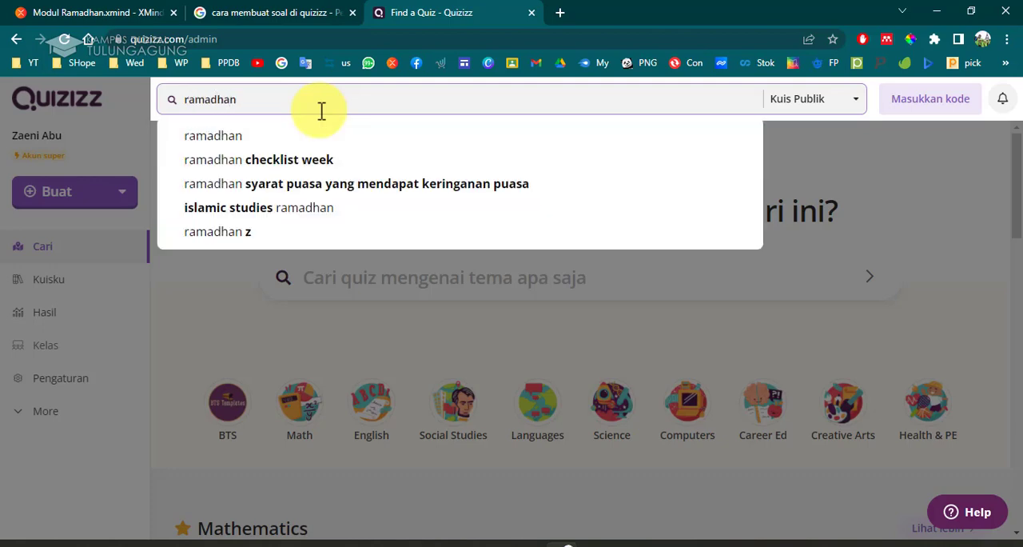
key("Return")
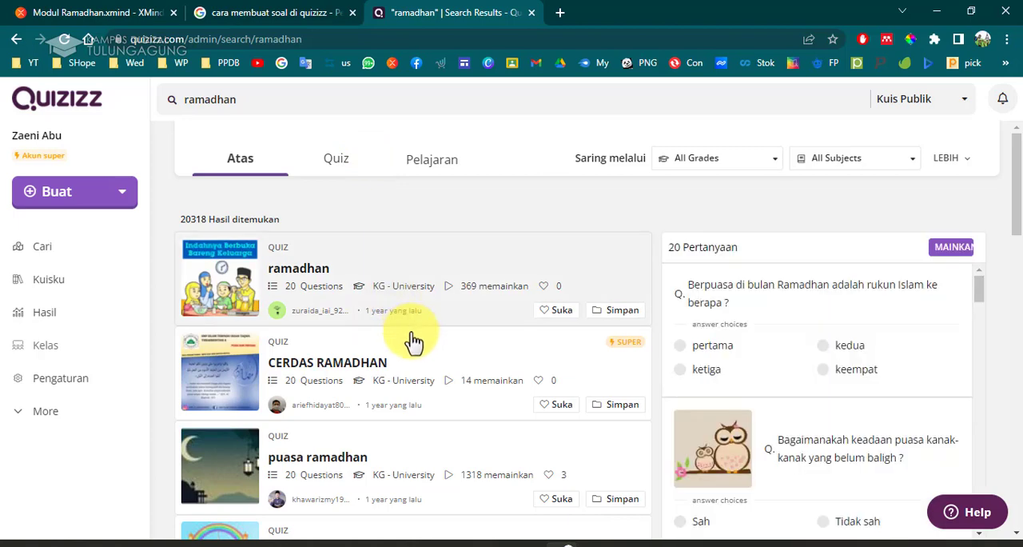
Preview the questions of the first "ramadhan" quiz in the results' preview panel.
scroll(415, 342, "down", 3)
scroll(415, 342, "up", 3)
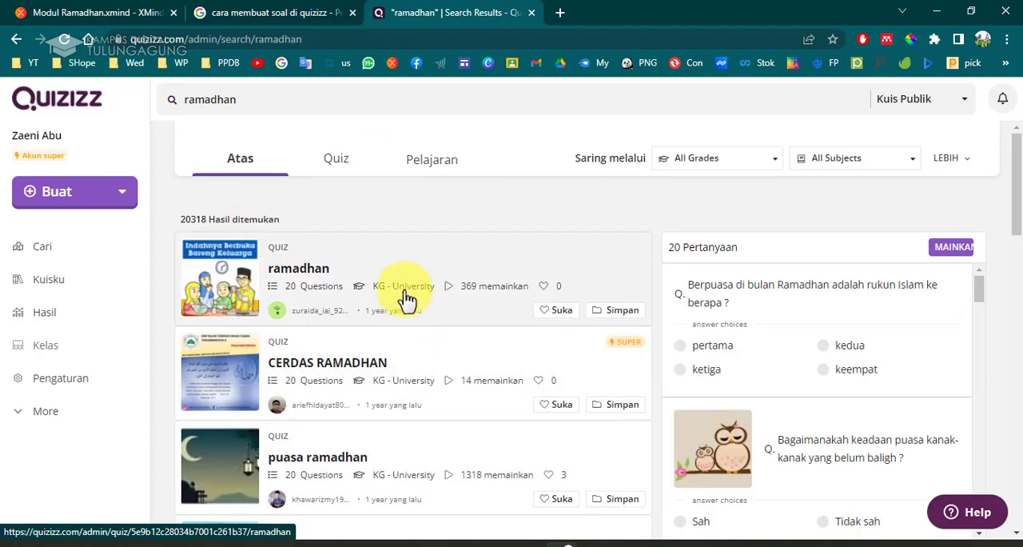
left_click(859, 449)
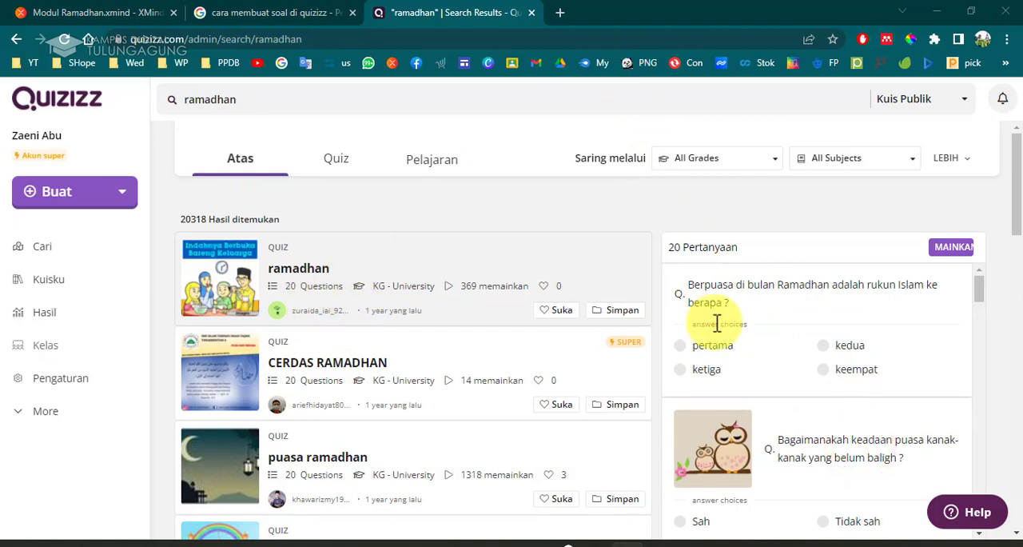
scroll(783, 304, "down", 6)
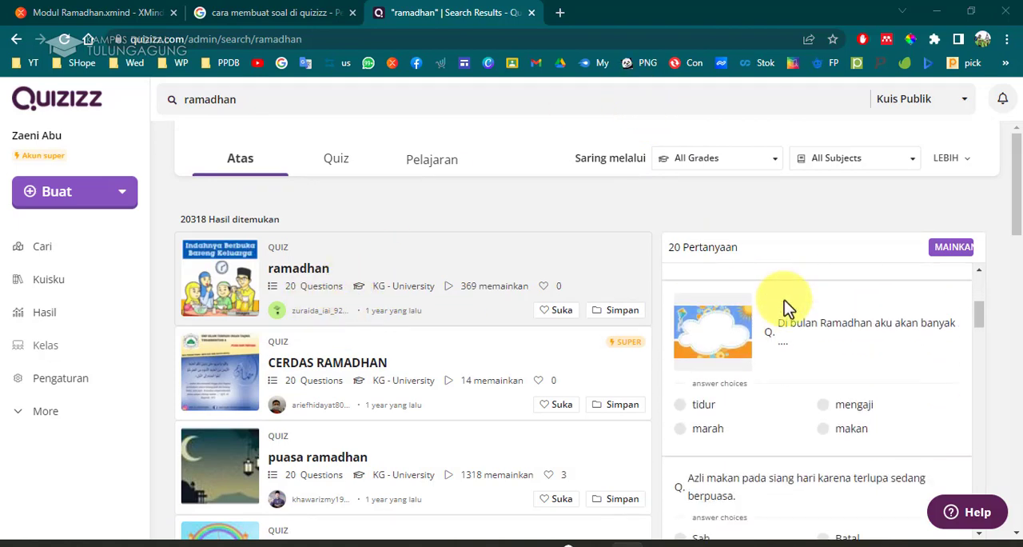
scroll(795, 328, "down", 3)
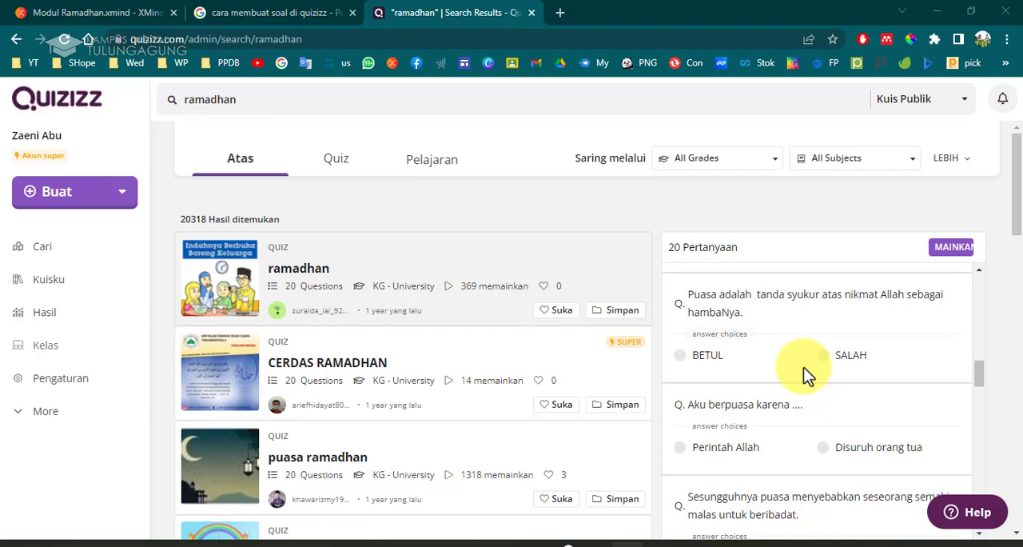
Browse further through the ramadhan search results, previewing each quiz's questions, and return to the top of the list.
scroll(560, 410, "down", 3)
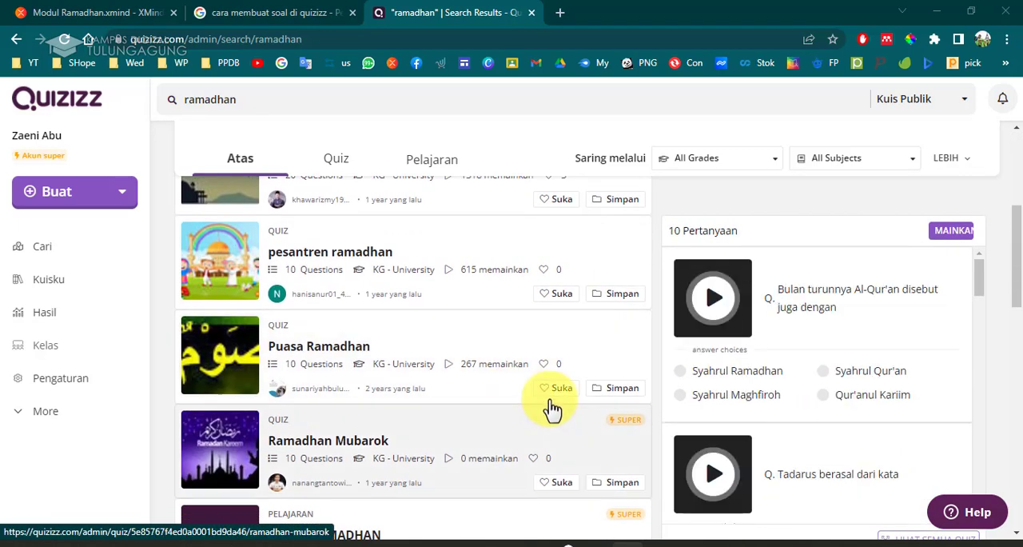
scroll(576, 409, "down", 2)
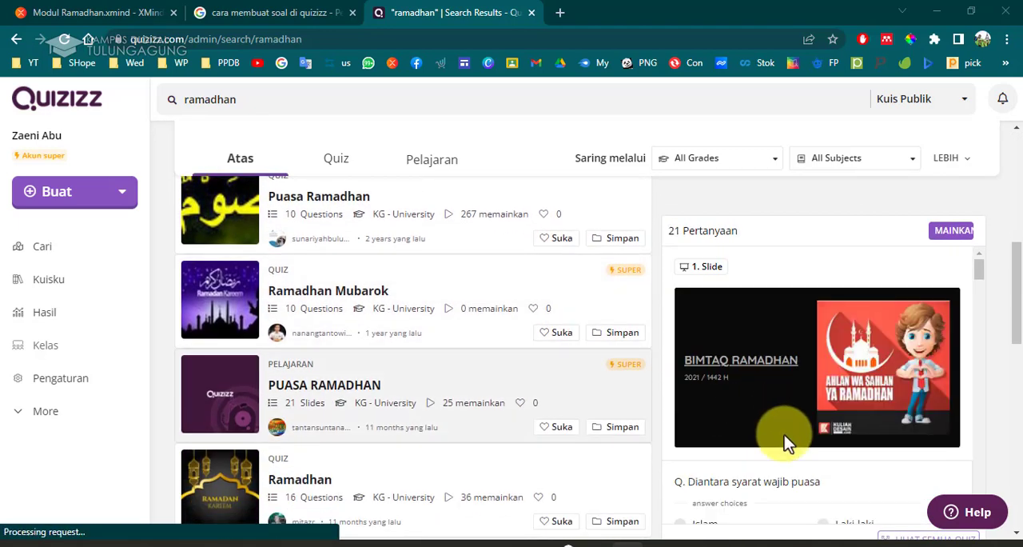
scroll(612, 429, "down", 1)
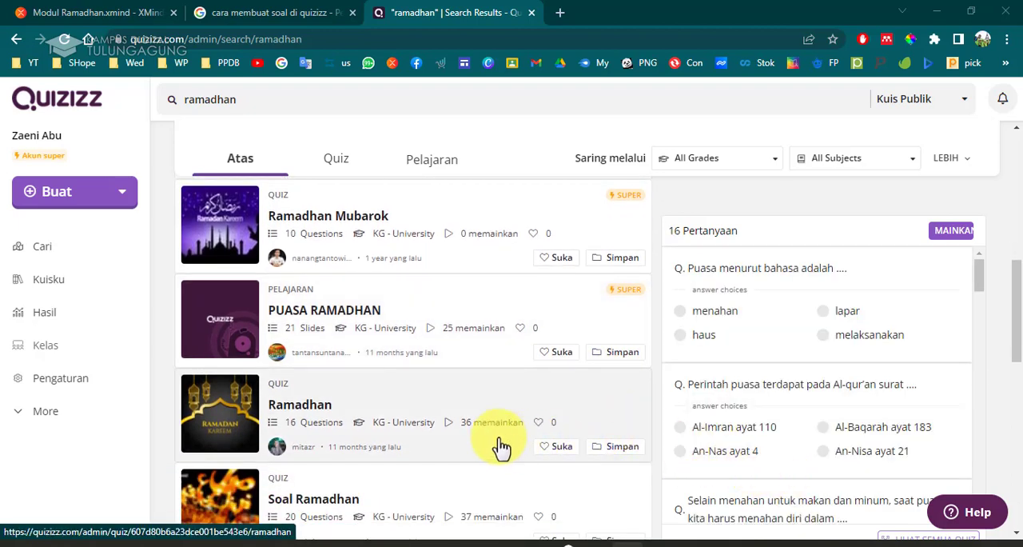
scroll(498, 446, "down", 3)
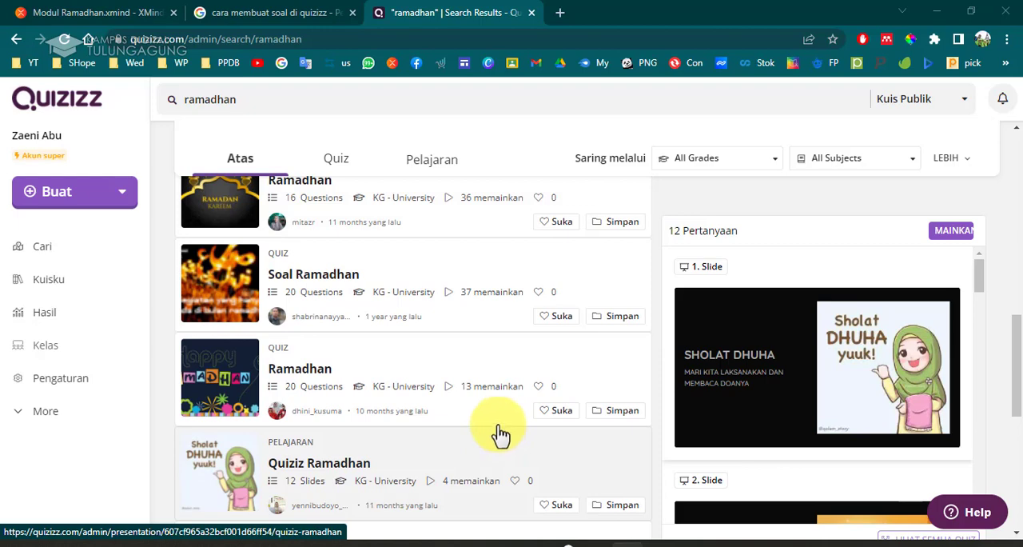
scroll(343, 357, "down", 2)
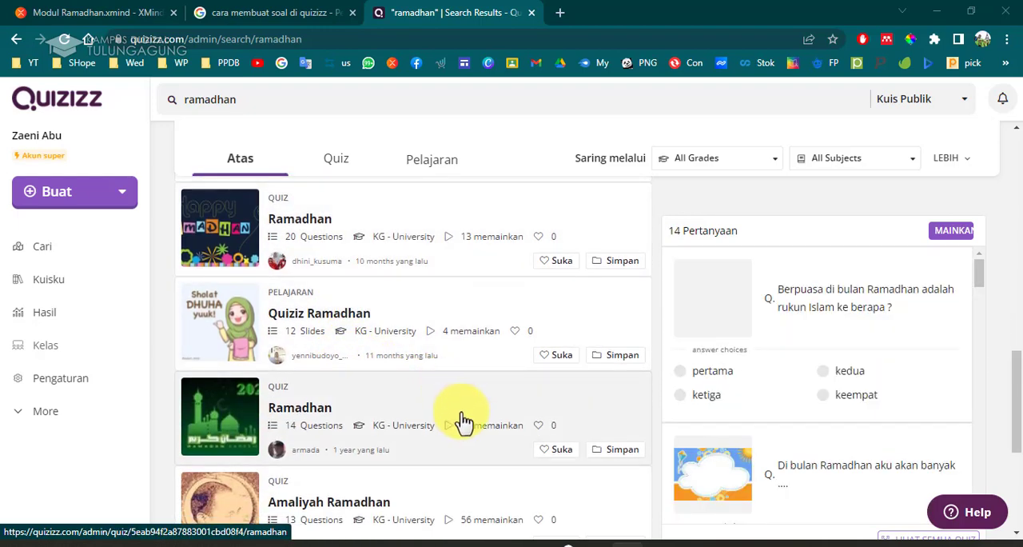
scroll(466, 428, "down", 3)
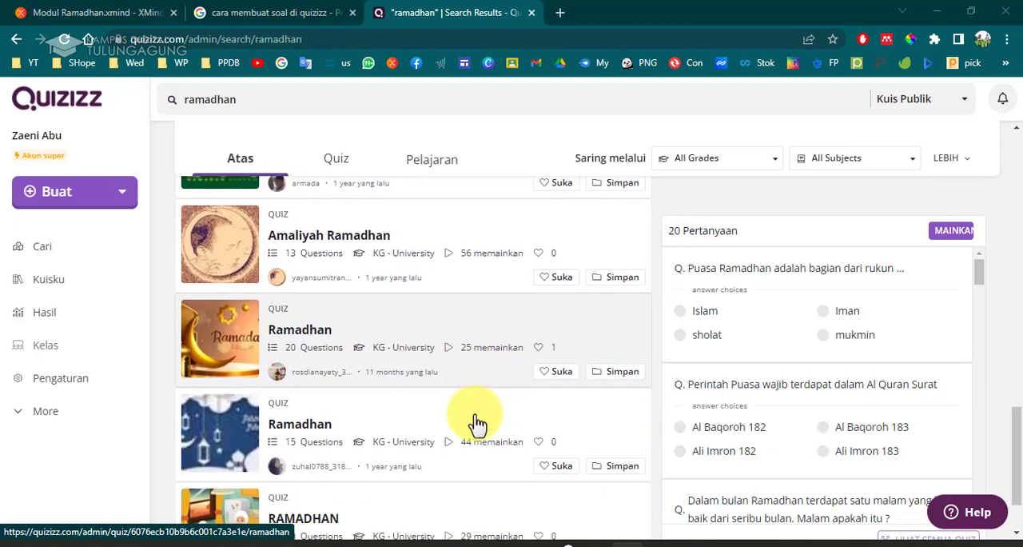
scroll(475, 412, "down", 1)
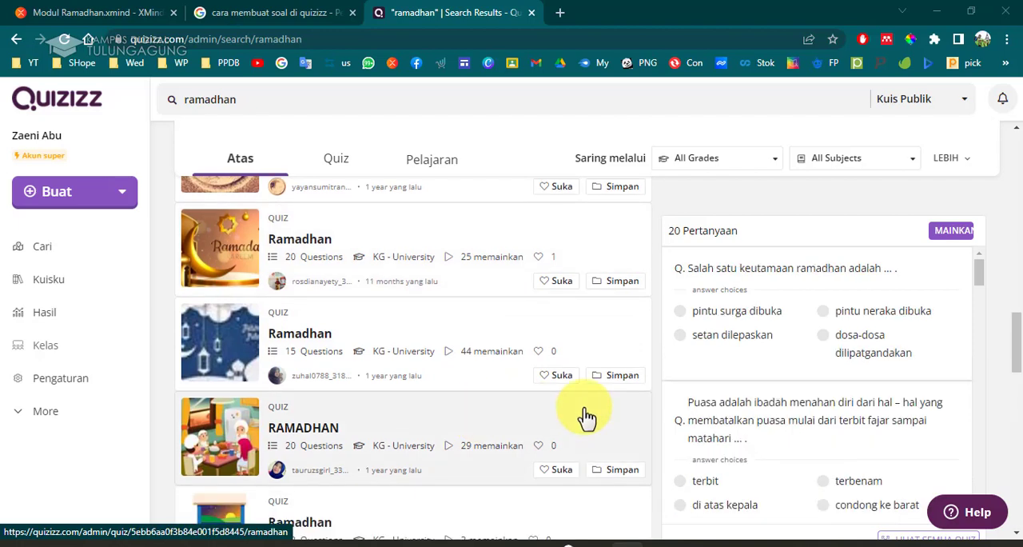
scroll(524, 411, "down", 1)
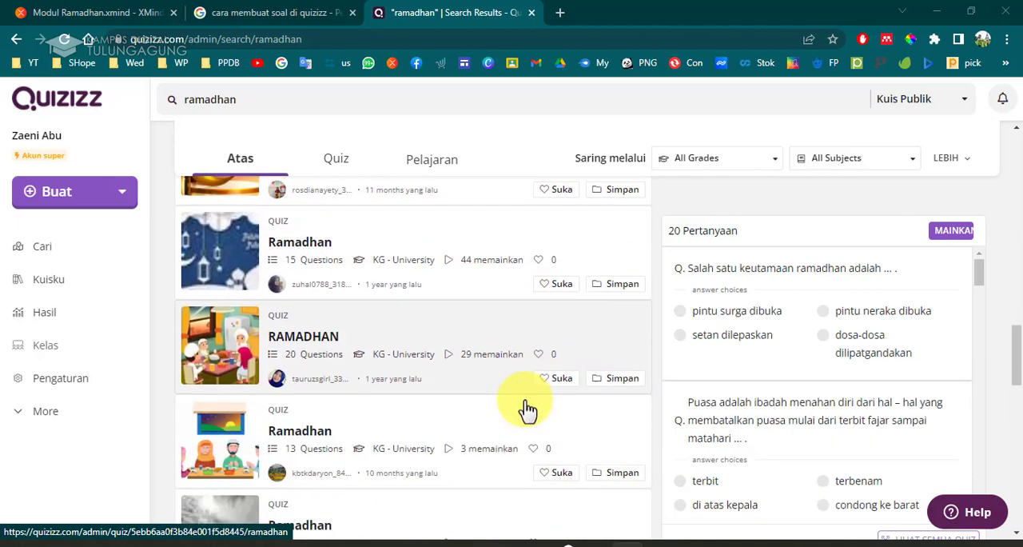
scroll(528, 409, "down", 1)
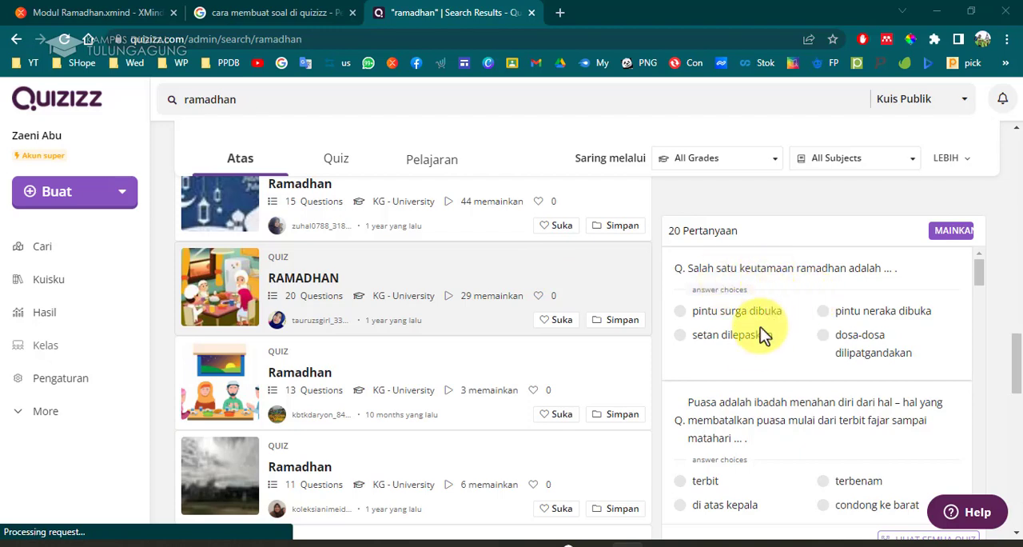
left_click(572, 375)
scroll(572, 375, "down", 5)
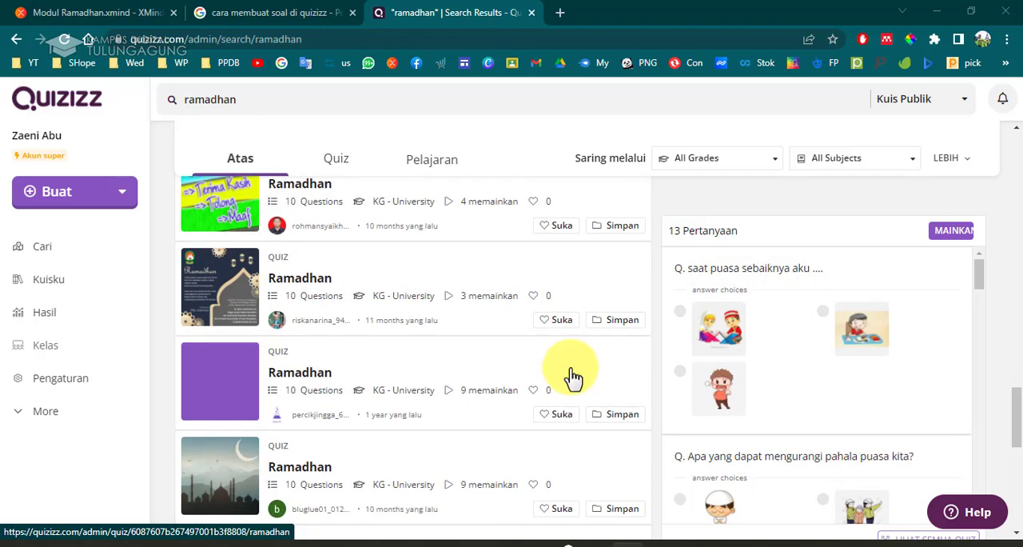
left_click(575, 378)
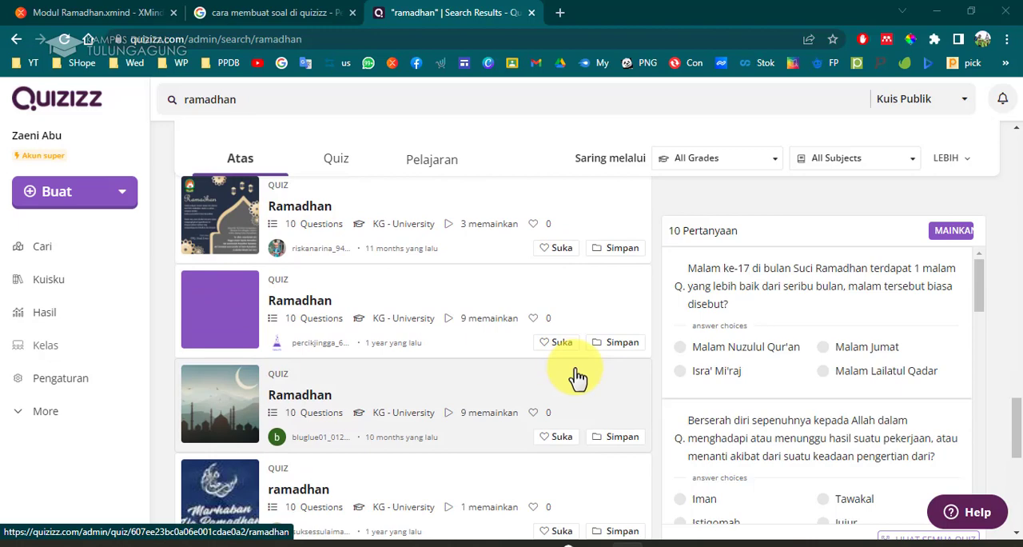
scroll(577, 377, "down", 10)
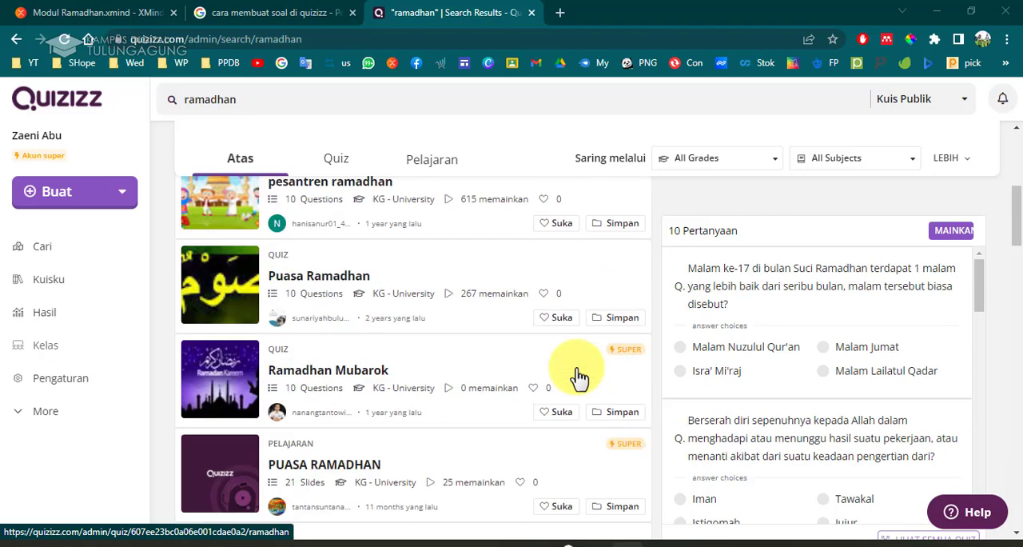
scroll(579, 377, "up", 15)
left_click(322, 310)
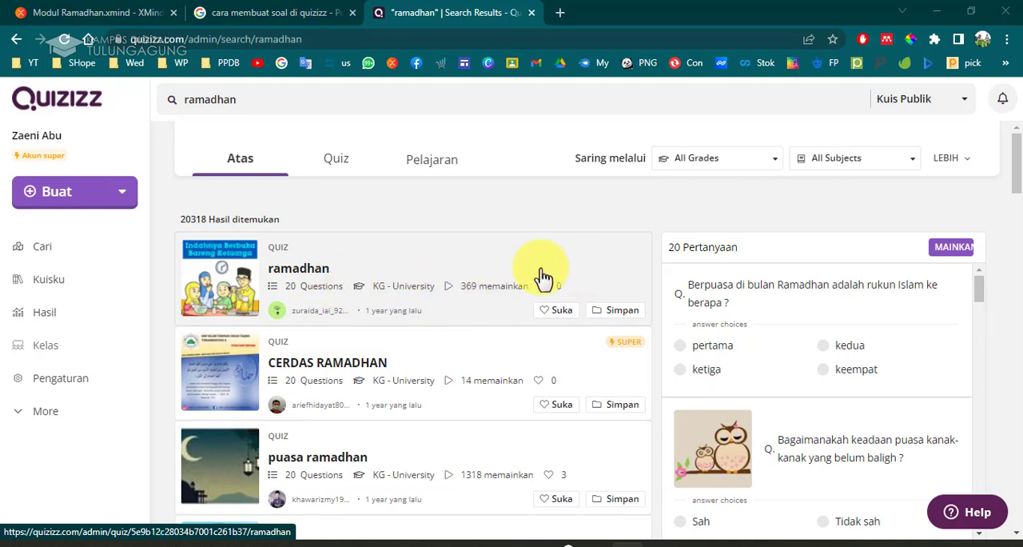
Open the first "ramadhan" quiz result to view its details and question list.
left_click(582, 270)
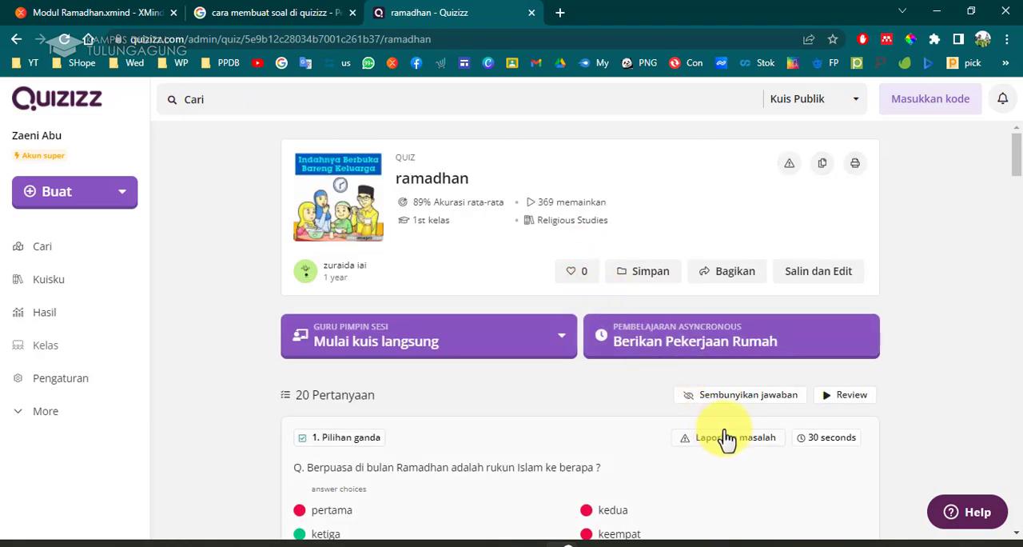
left_click(16, 38)
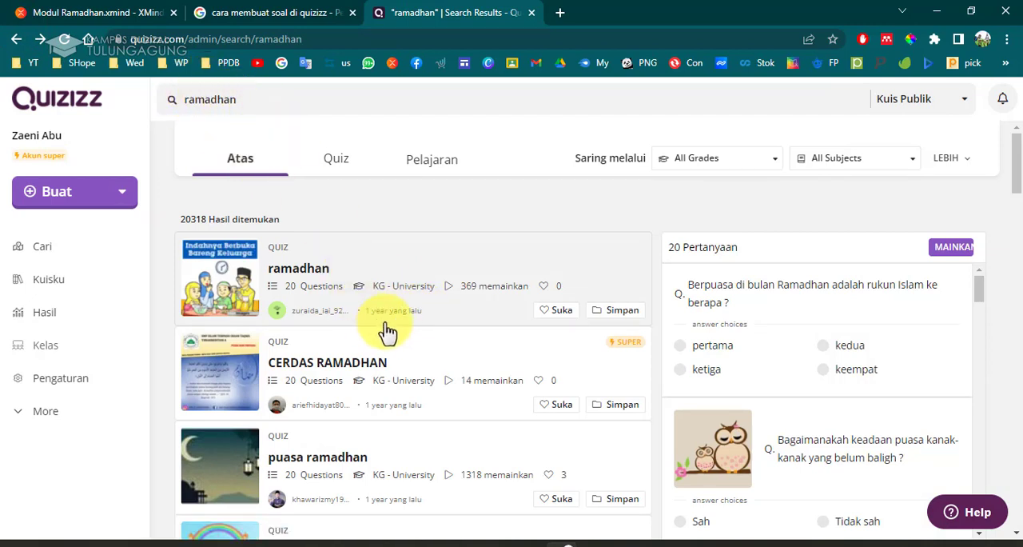
mouse_move(382, 347)
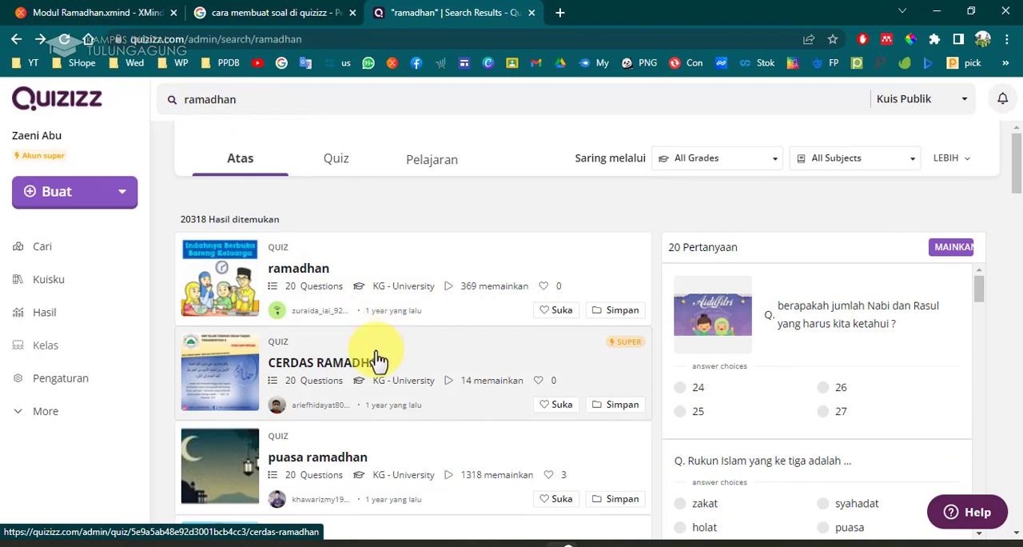
mouse_move(369, 282)
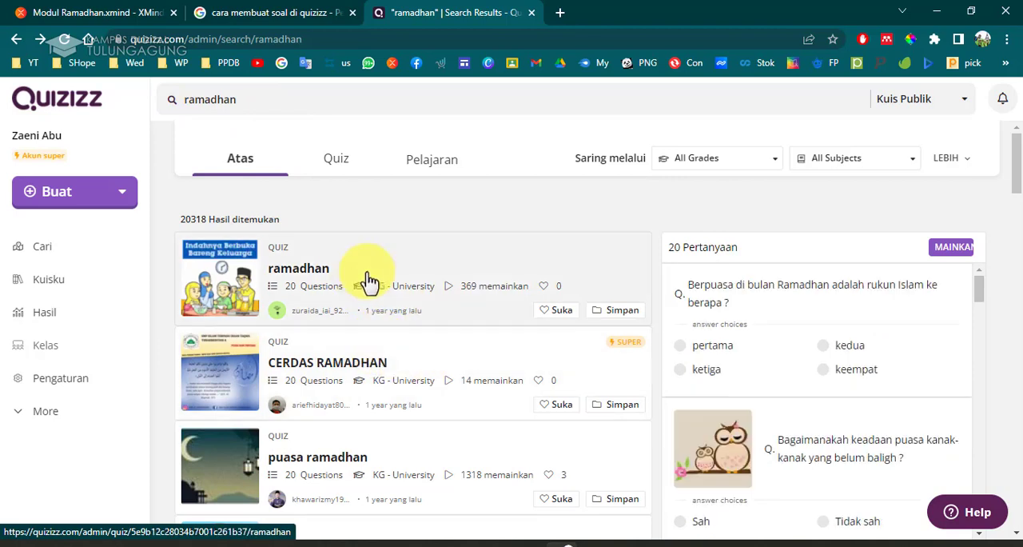
left_click(413, 270)
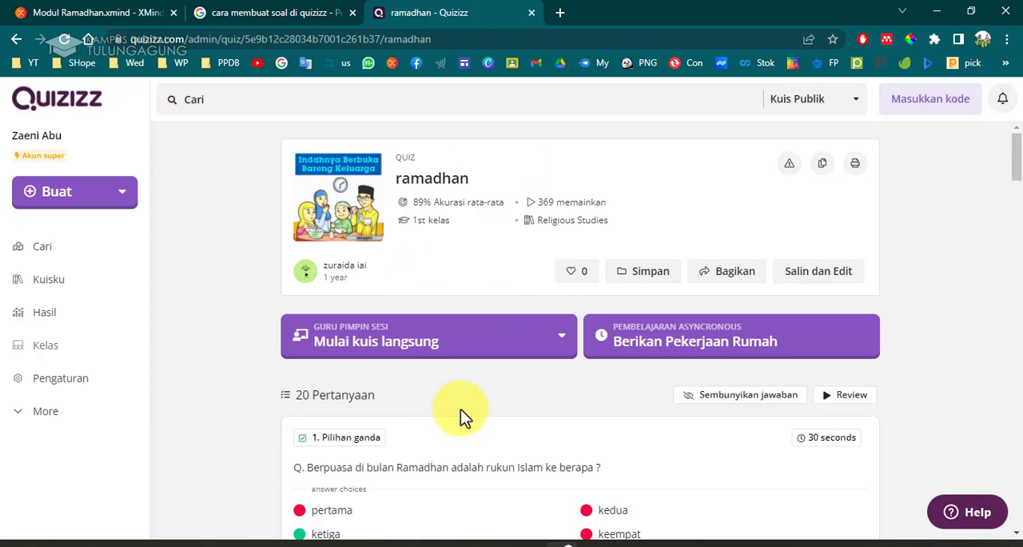
scroll(462, 411, "down", 5)
scroll(462, 410, "up", 5)
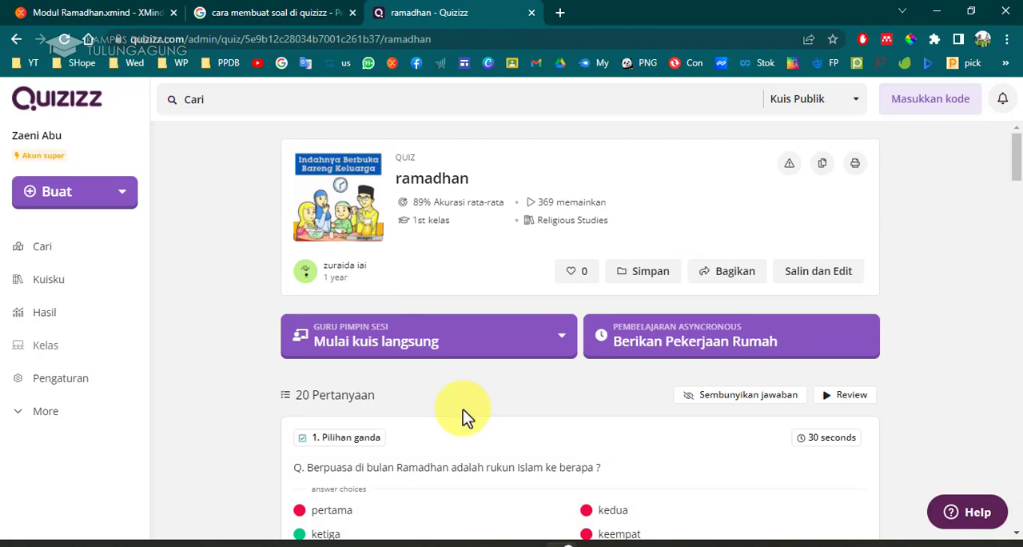
Scroll through the ramadhan quiz page to review its details and first questions.
scroll(462, 409, "down", 1)
scroll(447, 406, "up", 1)
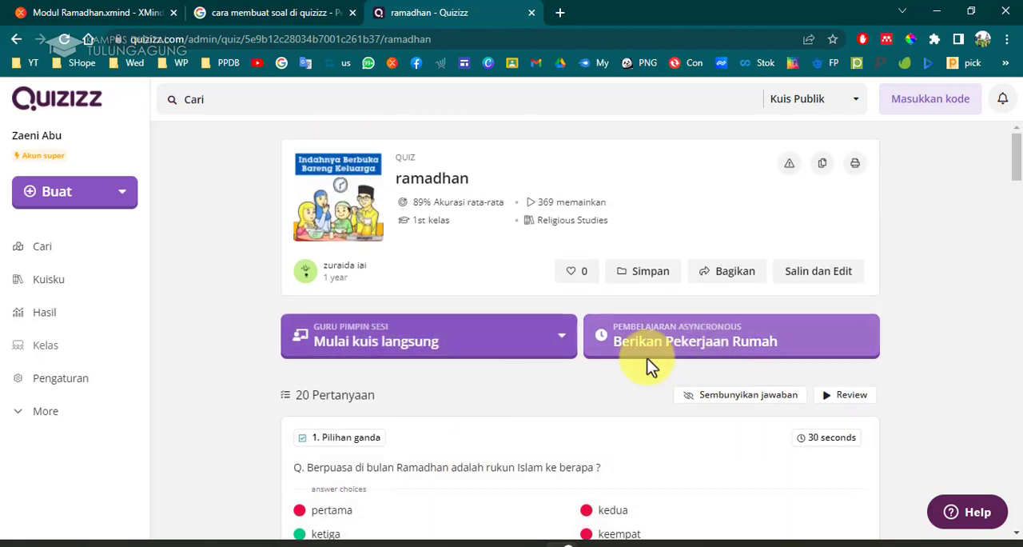
scroll(695, 416, "down", 1)
scroll(695, 415, "down", 3)
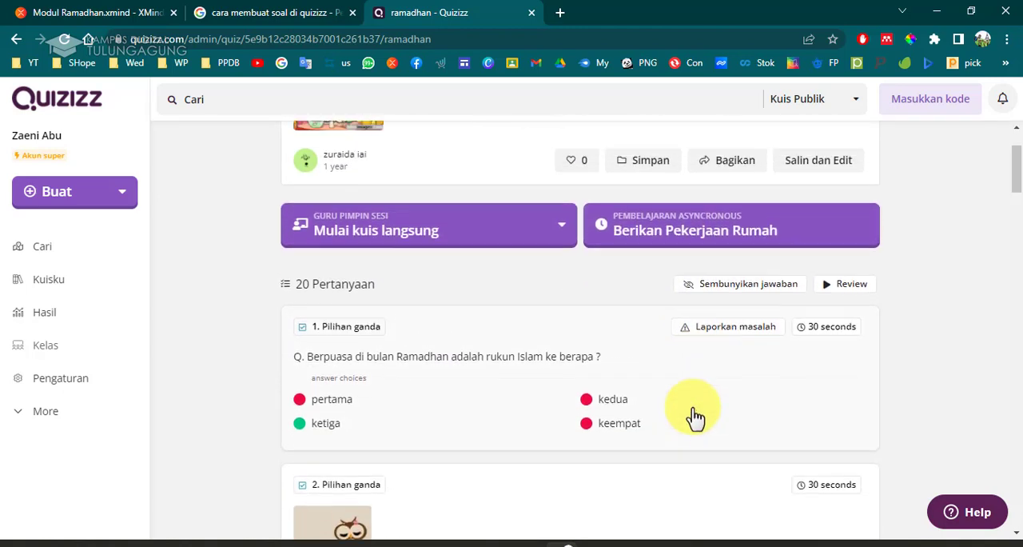
scroll(695, 415, "up", 4)
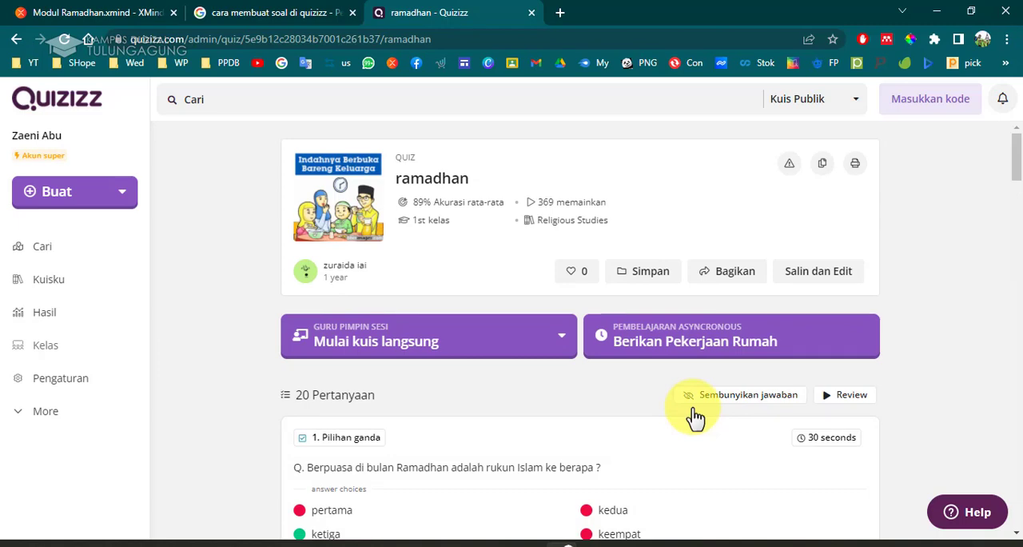
scroll(571, 423, "down", 4)
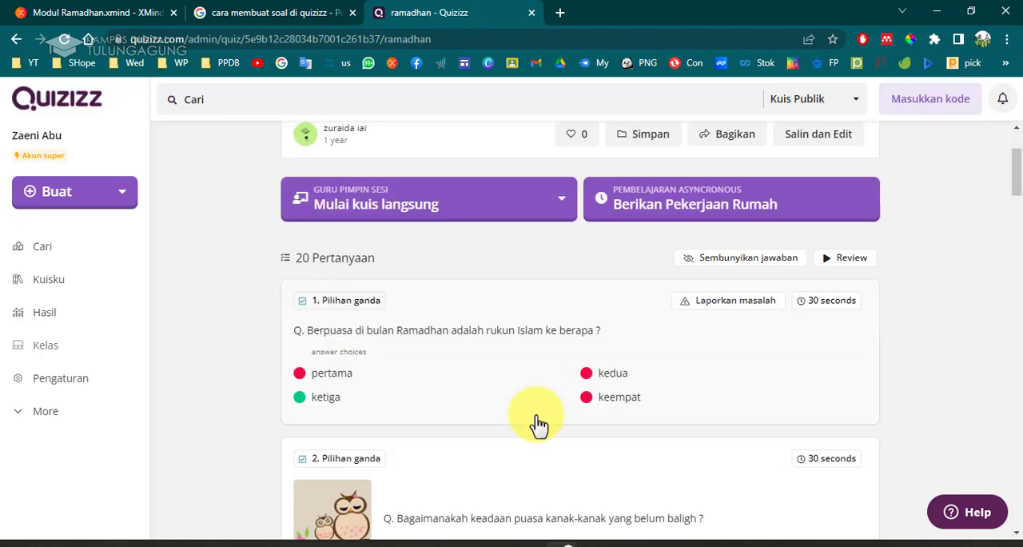
scroll(507, 391, "up", 4)
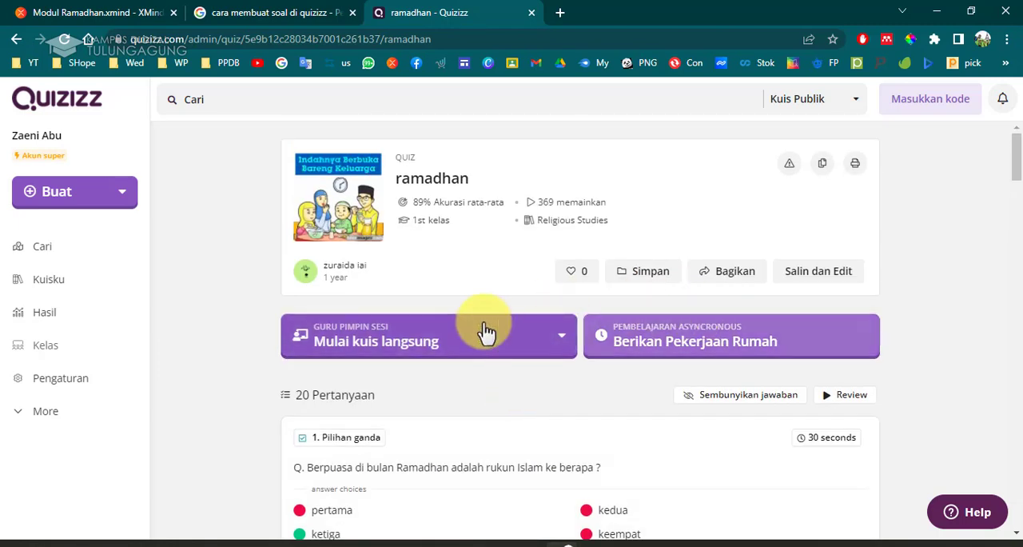
Open your own quiz library, browse through your quizzes, and open the HEWAN draft quiz.
left_click(77, 281)
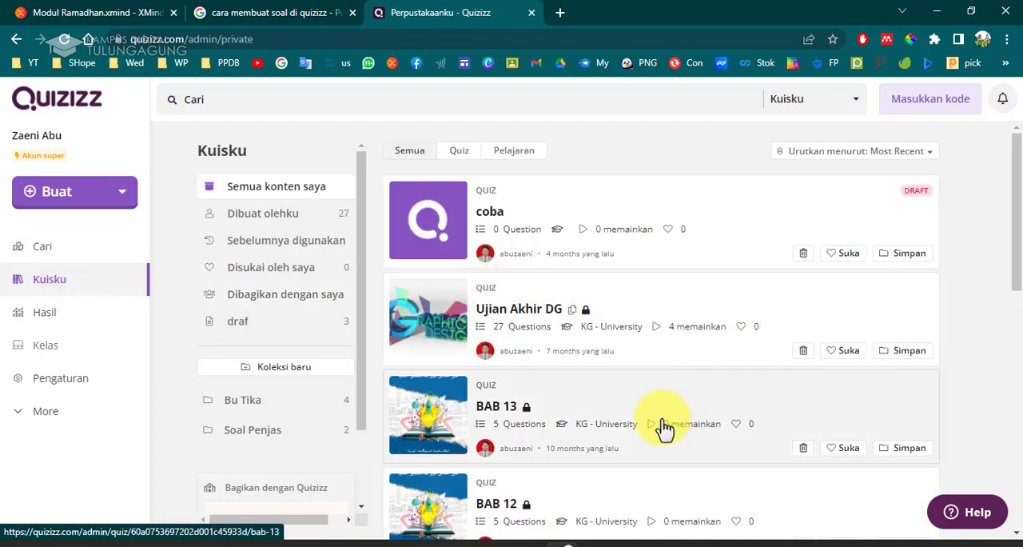
scroll(628, 378, "down", 11)
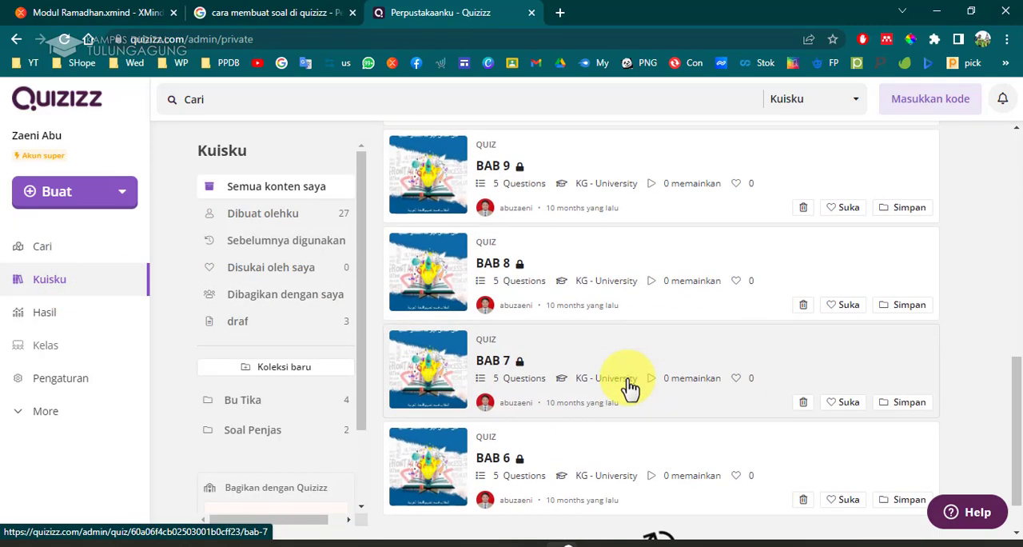
scroll(630, 387, "down", 6)
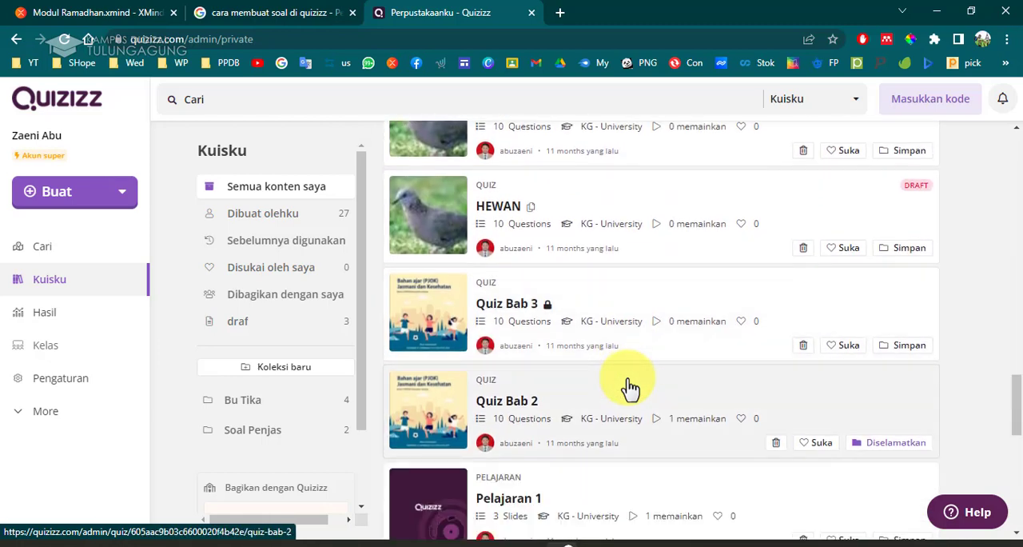
left_click(599, 201)
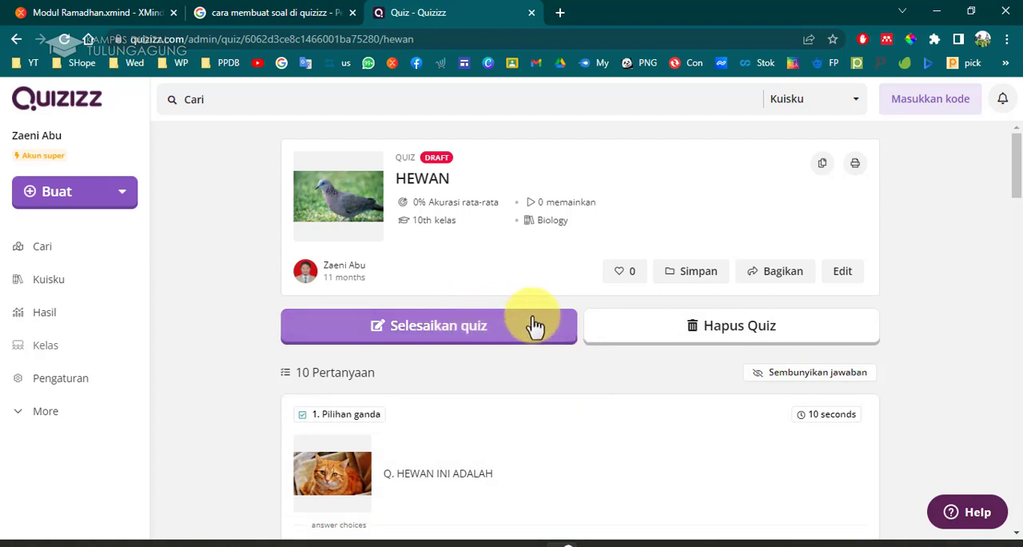
Return to the Search page and search the public quizzes for "ramadan".
left_click(88, 254)
scroll(268, 364, "down", 5)
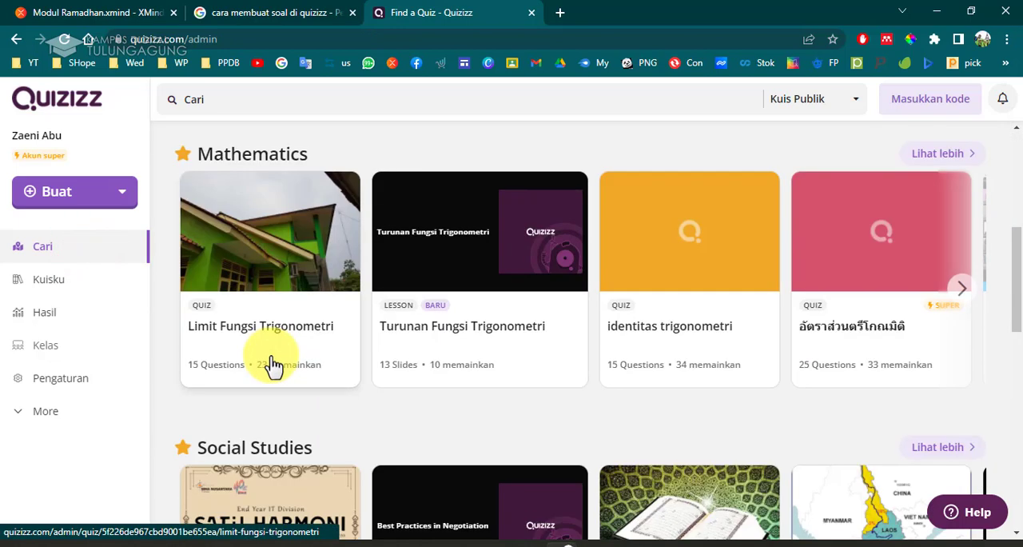
scroll(272, 364, "down", 3)
scroll(276, 365, "up", 1)
scroll(276, 365, "up", 7)
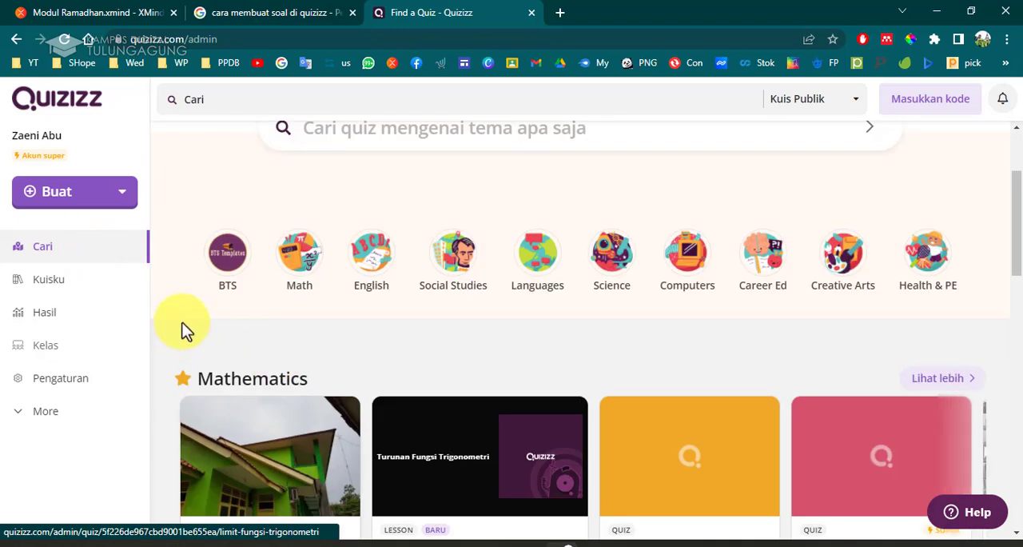
left_click(254, 98)
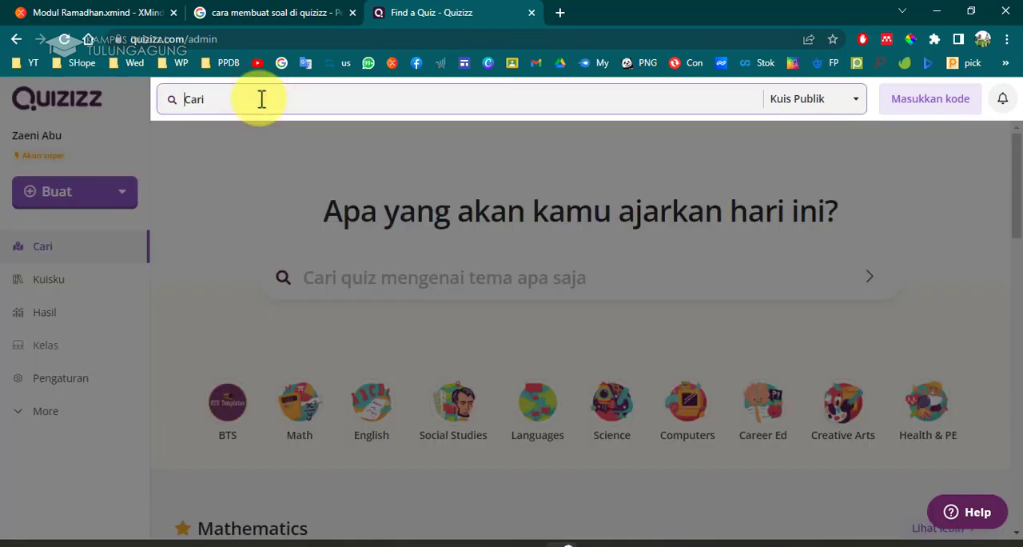
type("rama")
left_click(274, 138)
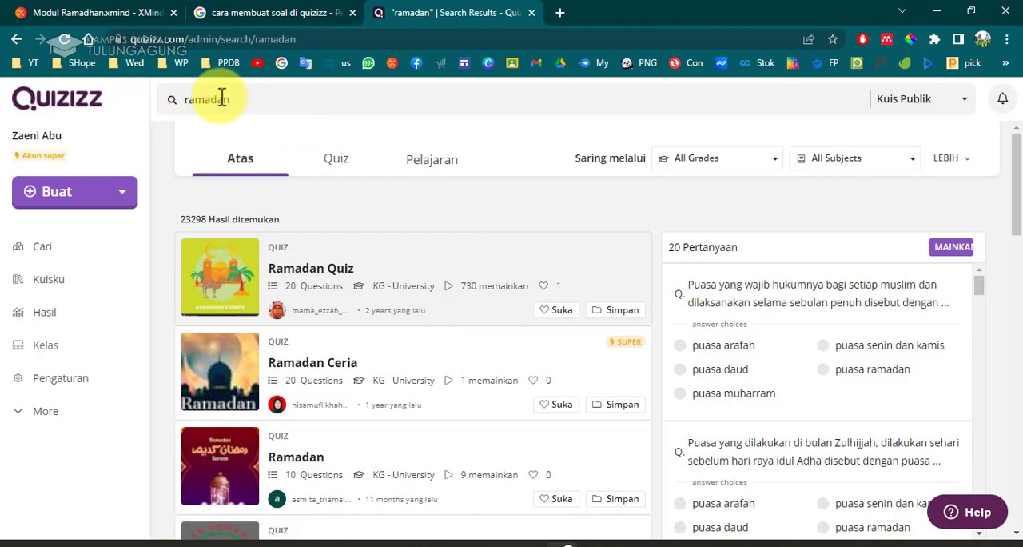
Open the "Ramadan Quiz" result and start assigning it as homework.
left_click(510, 260)
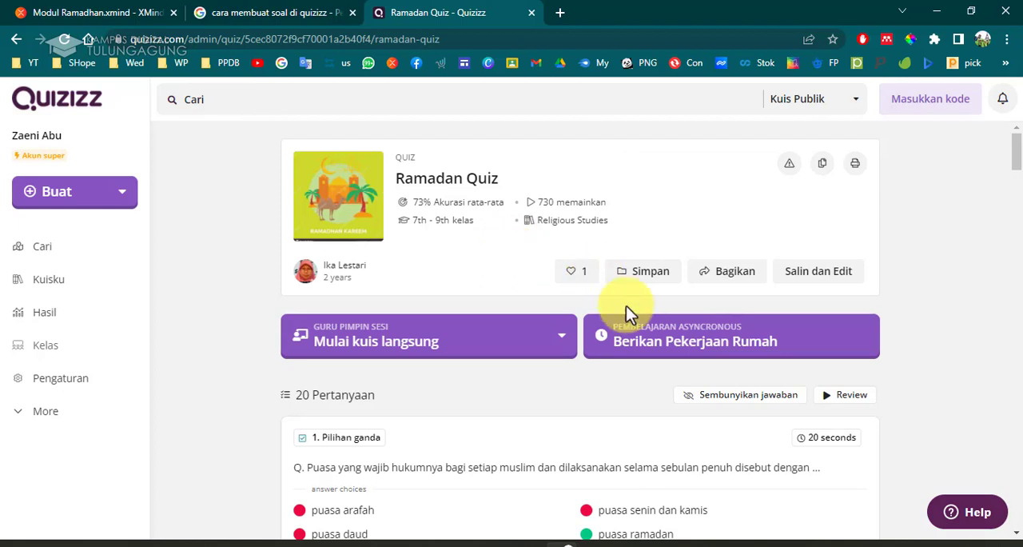
left_click(723, 357)
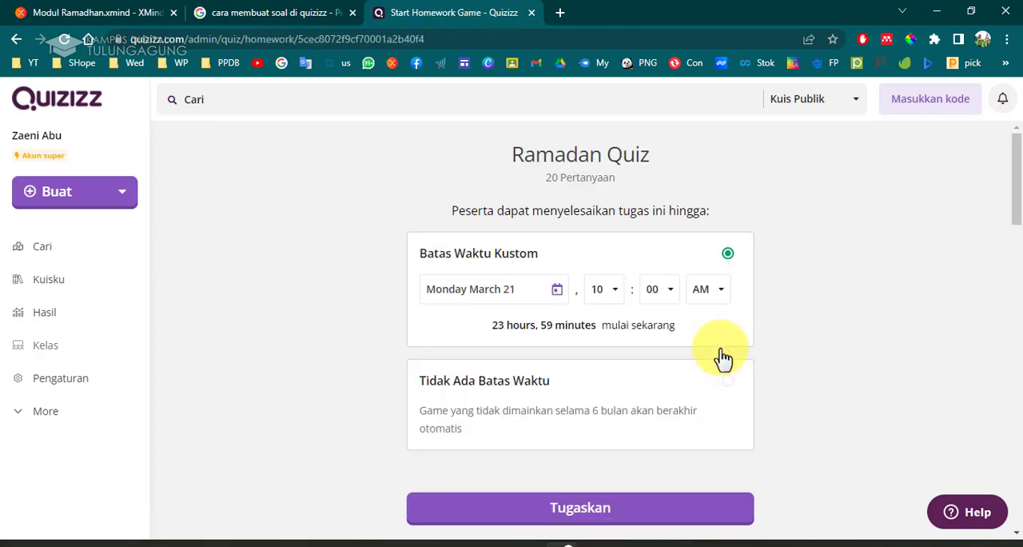
scroll(723, 357, "down", 2)
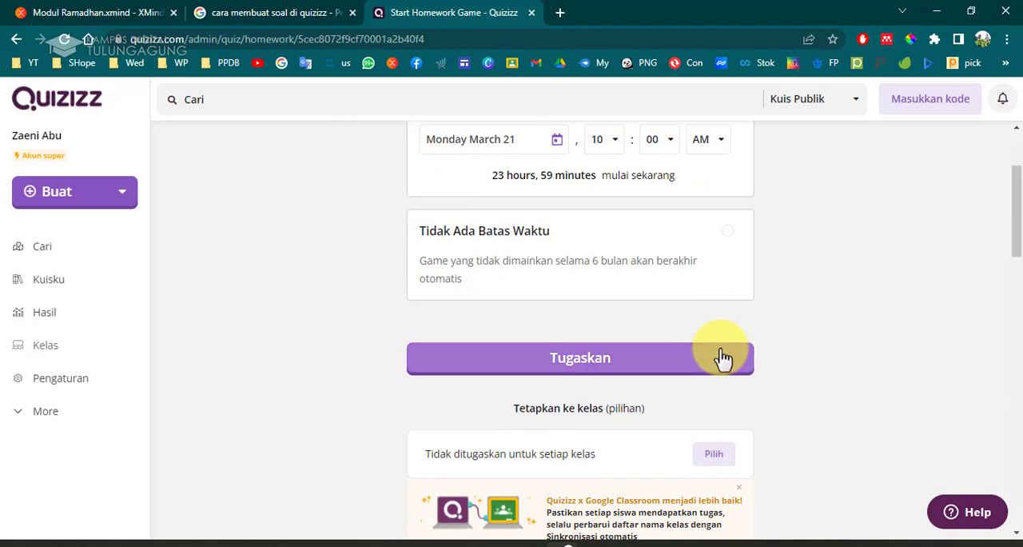
scroll(723, 358, "up", 2)
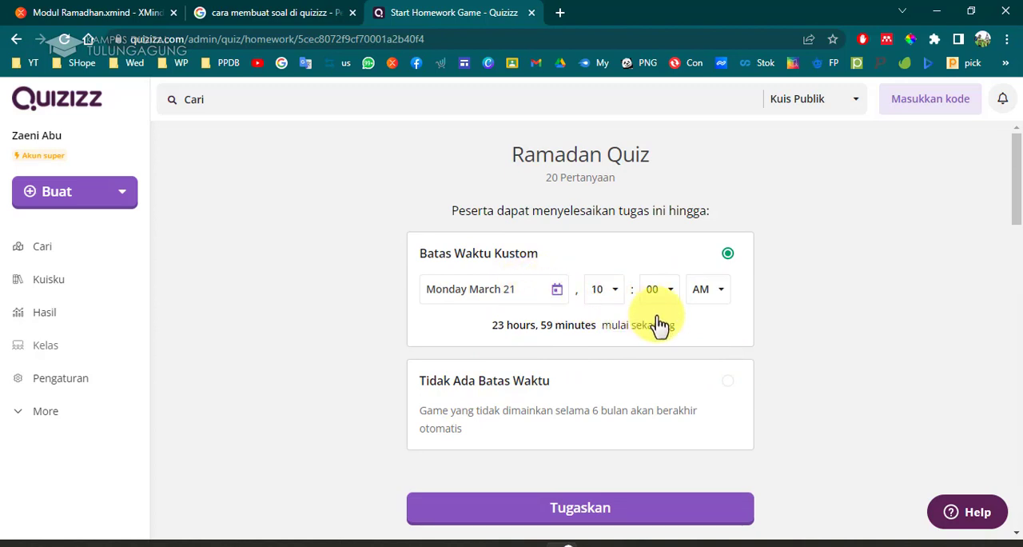
Try picking a custom deadline date in the calendar, choosing March 24 and then April 3.
left_click(552, 293)
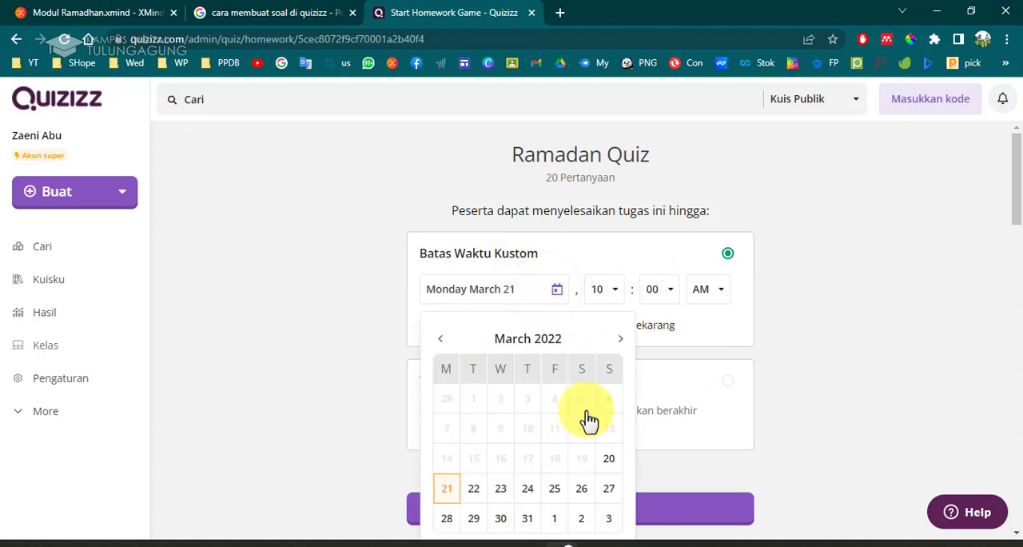
scroll(599, 422, "down", 2)
scroll(617, 367, "down", 1)
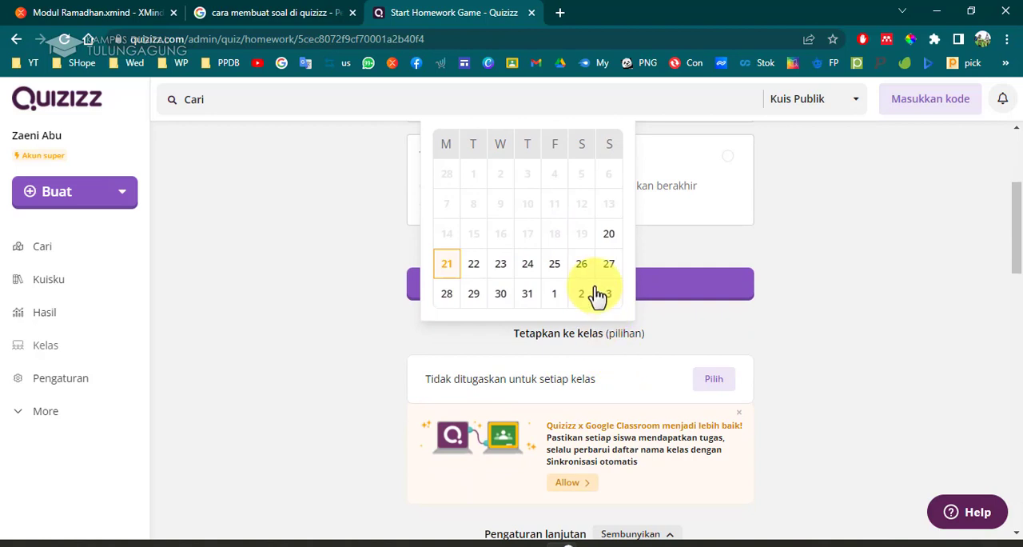
scroll(594, 296, "up", 1)
left_click(533, 349)
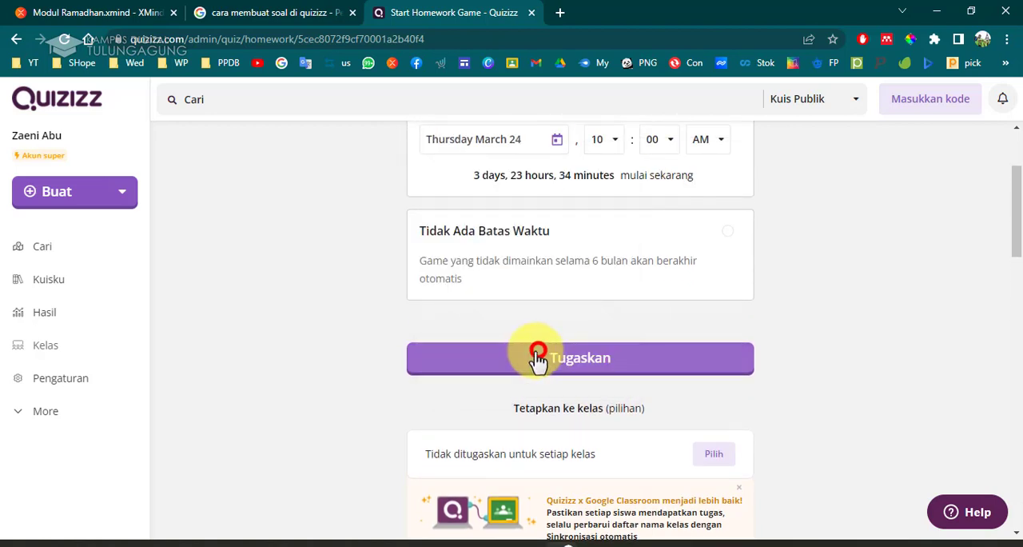
left_click(521, 144)
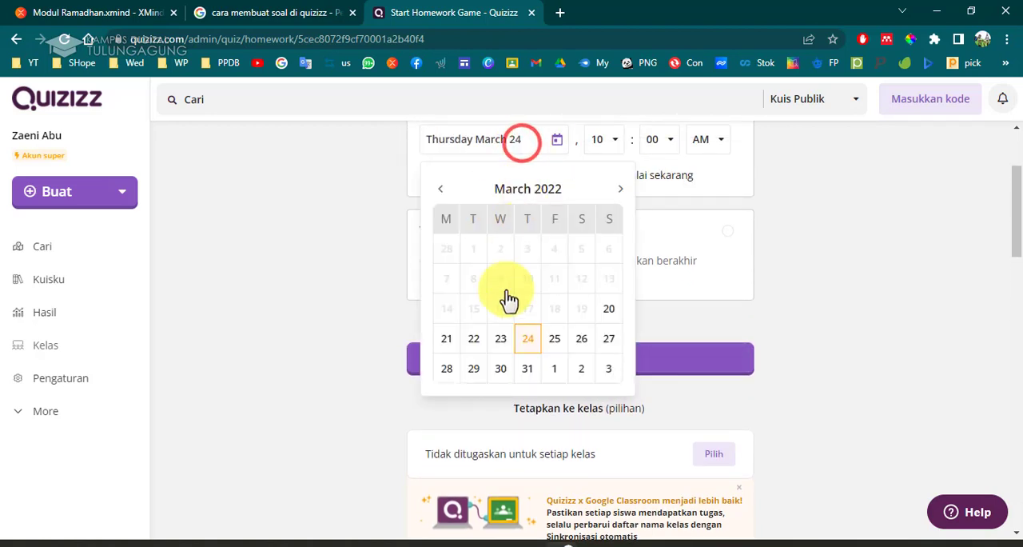
left_click(613, 368)
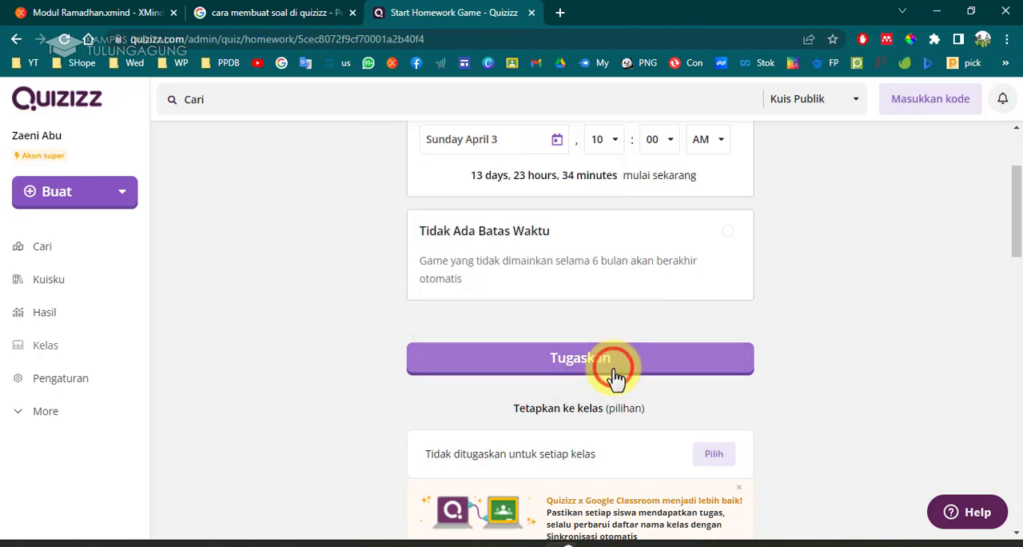
Set the homework's custom deadline date to Friday April 1, 2022.
left_click(517, 139)
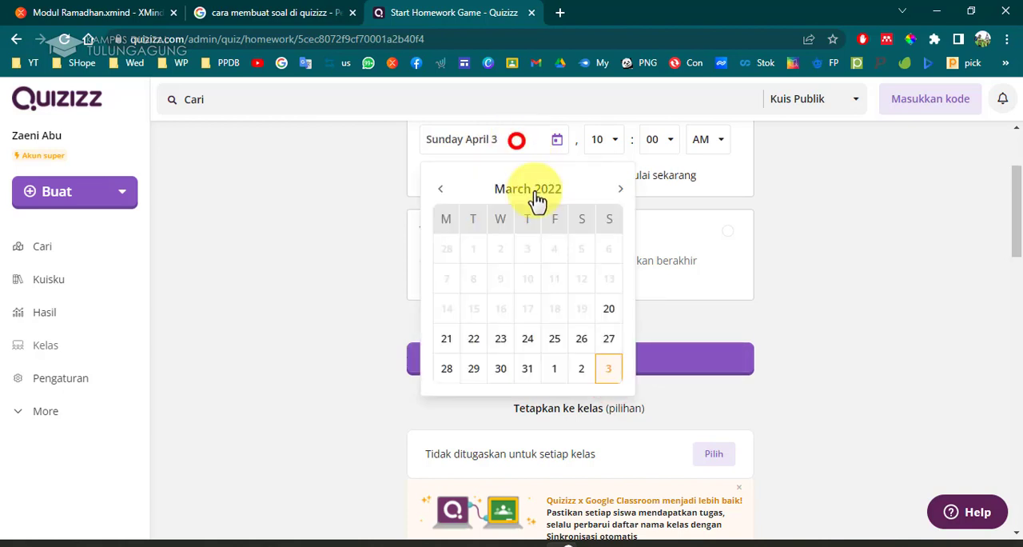
left_click(619, 191)
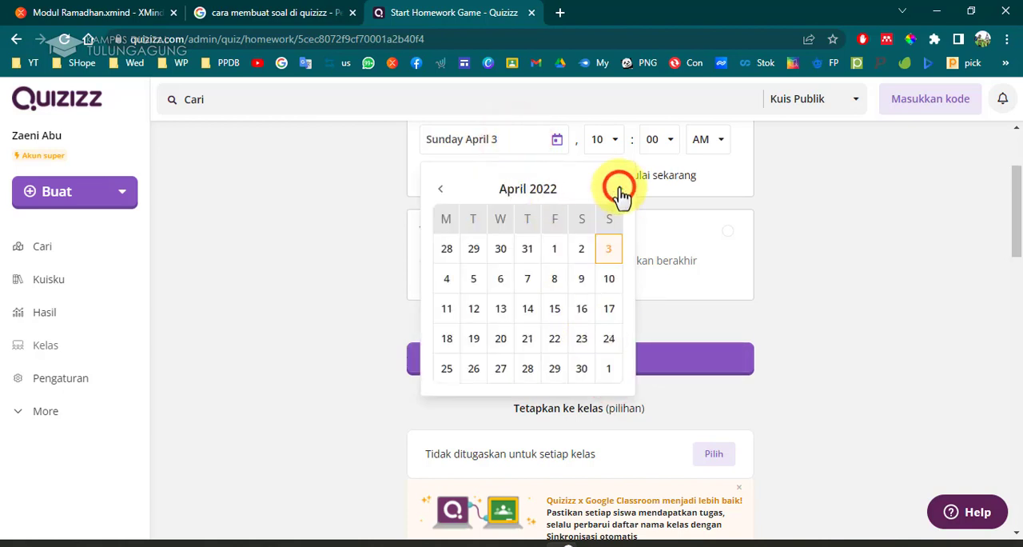
left_click(441, 188)
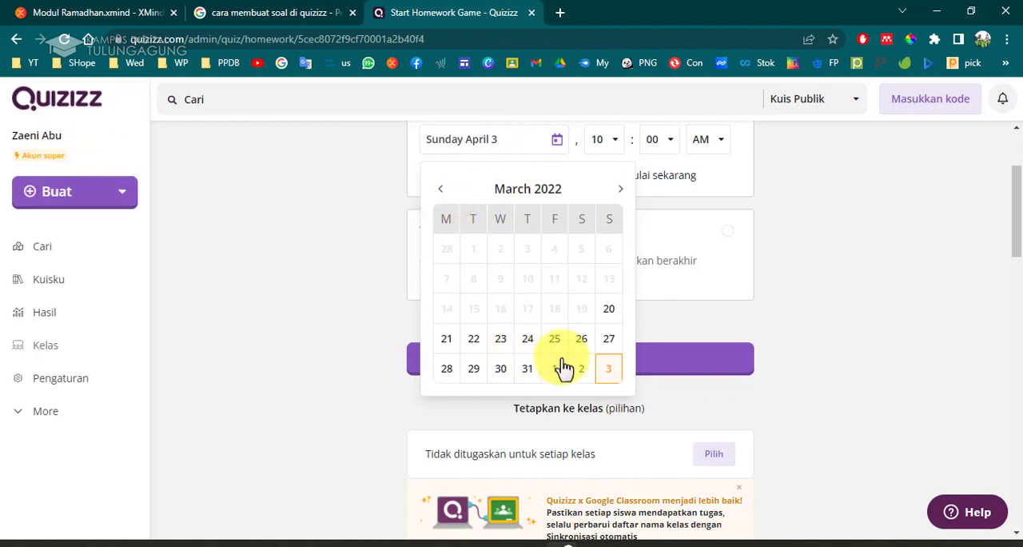
left_click(619, 192)
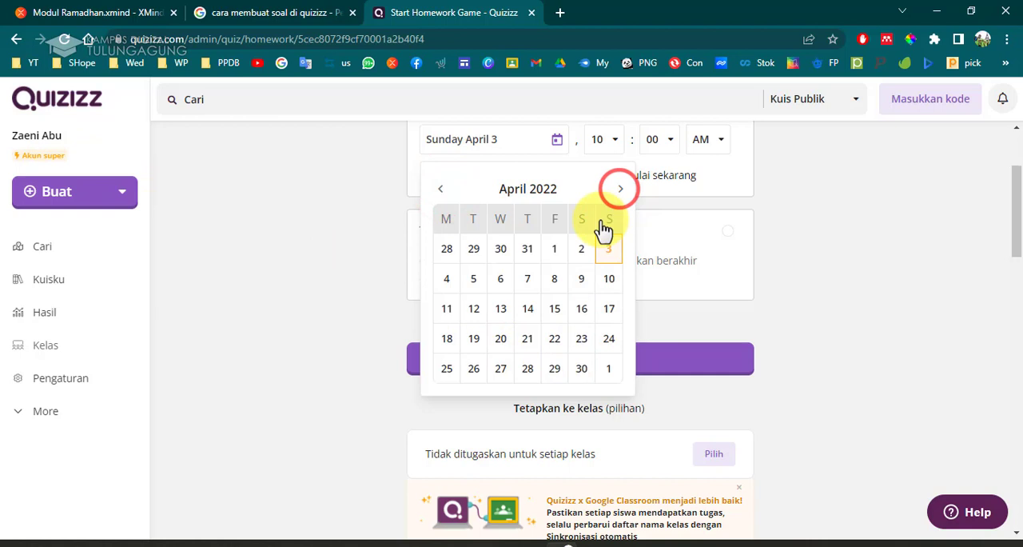
left_click(439, 191)
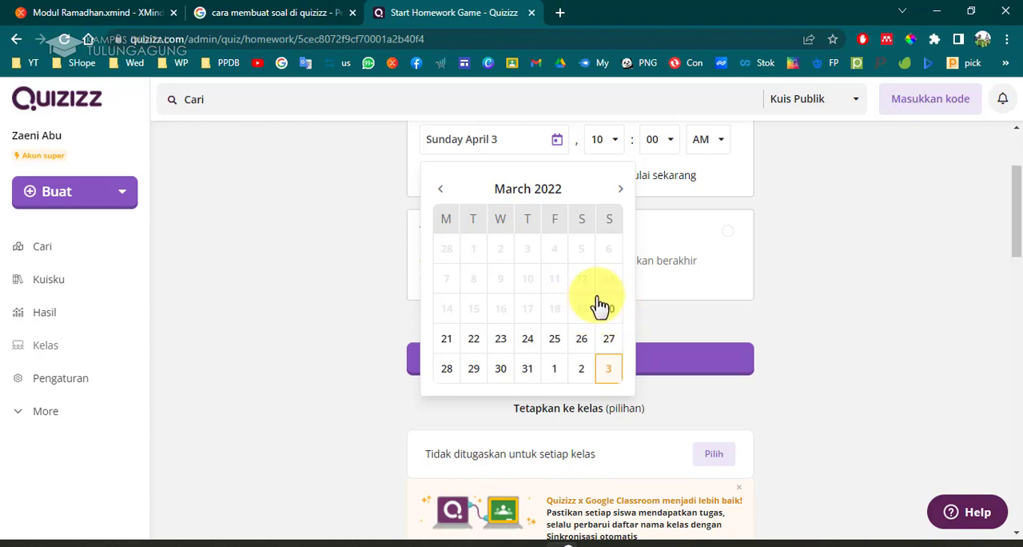
left_click(620, 189)
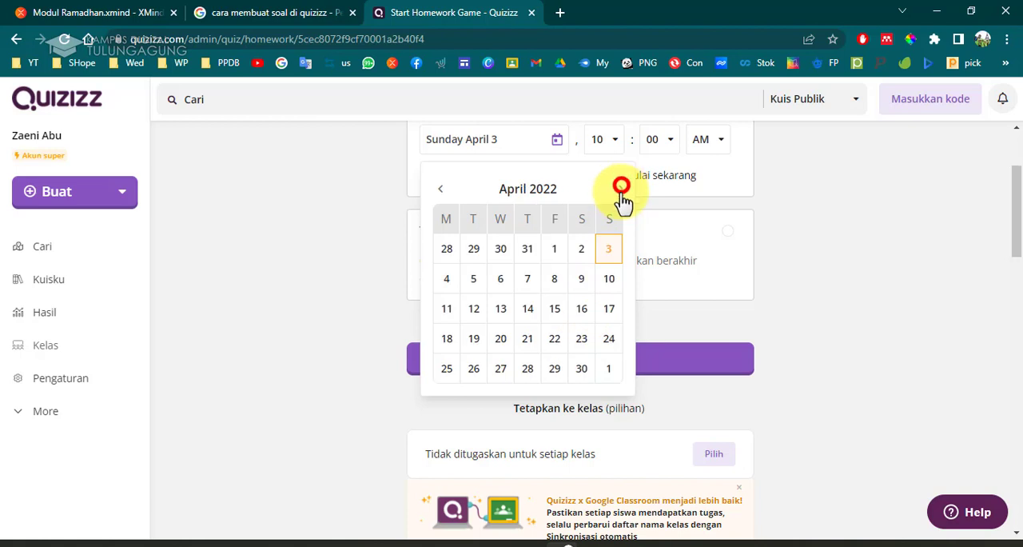
left_click(559, 249)
left_click(515, 144)
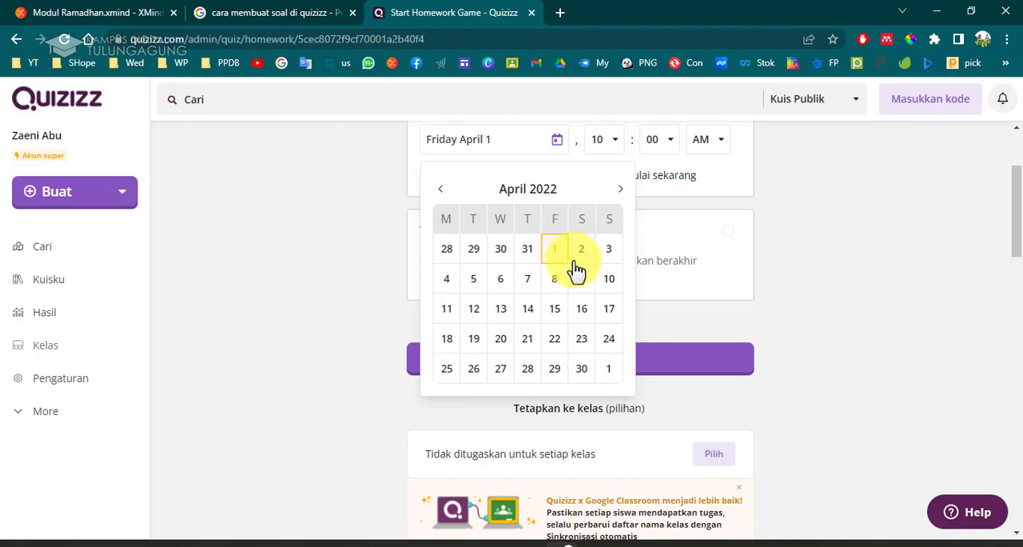
left_click(553, 252)
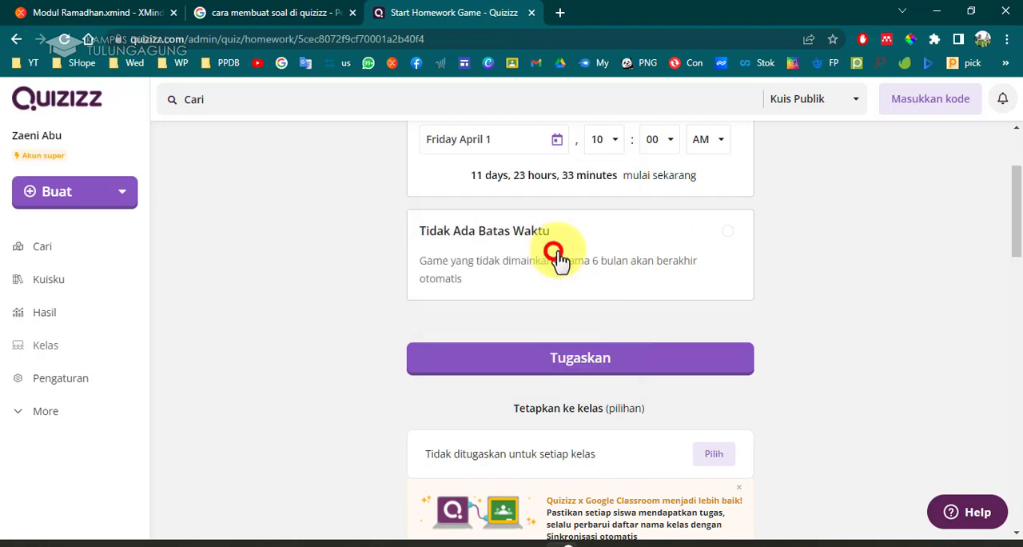
Set the deadline time to 12:00 PM.
left_click(619, 137)
left_click_drag(619, 175, 621, 282)
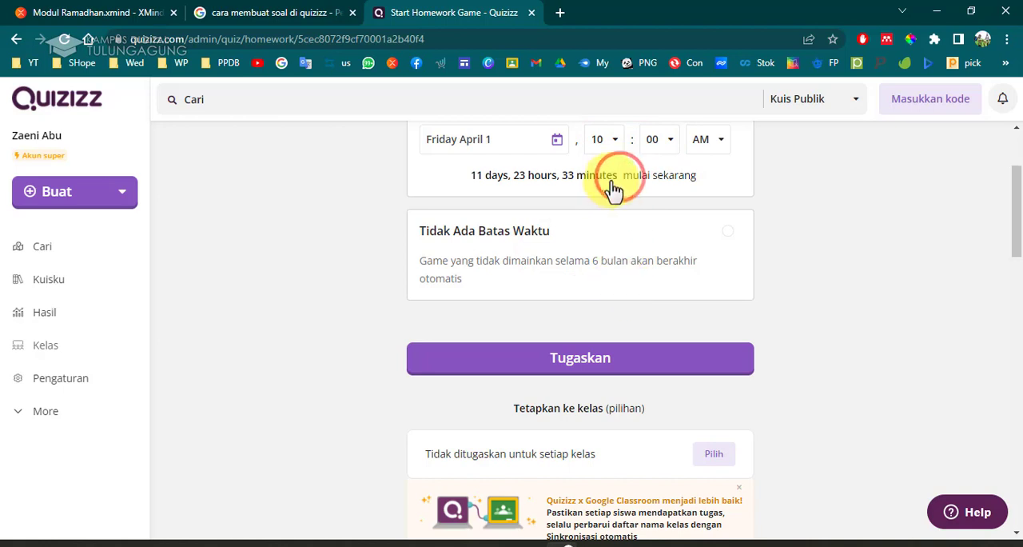
left_click(616, 141)
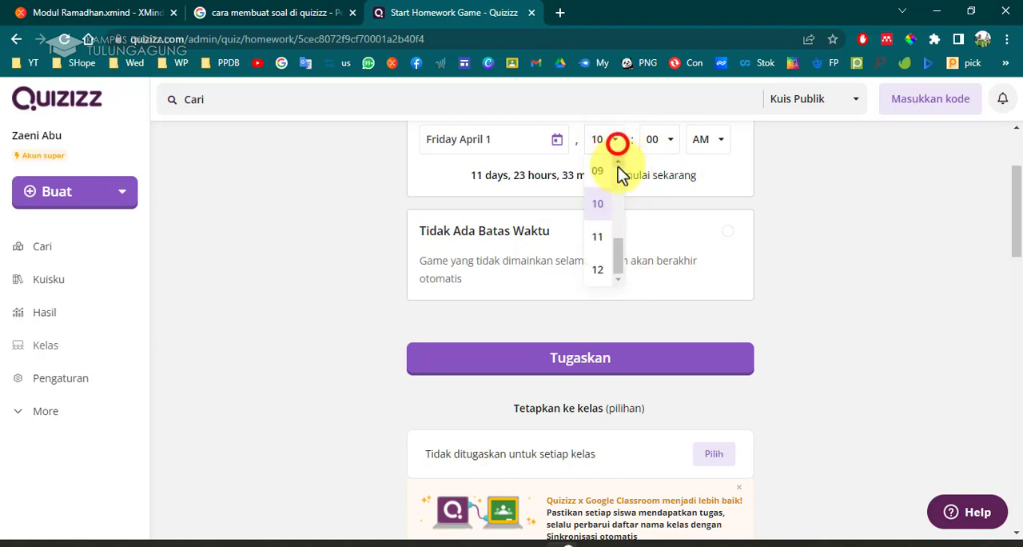
left_click(604, 269)
left_click(706, 142)
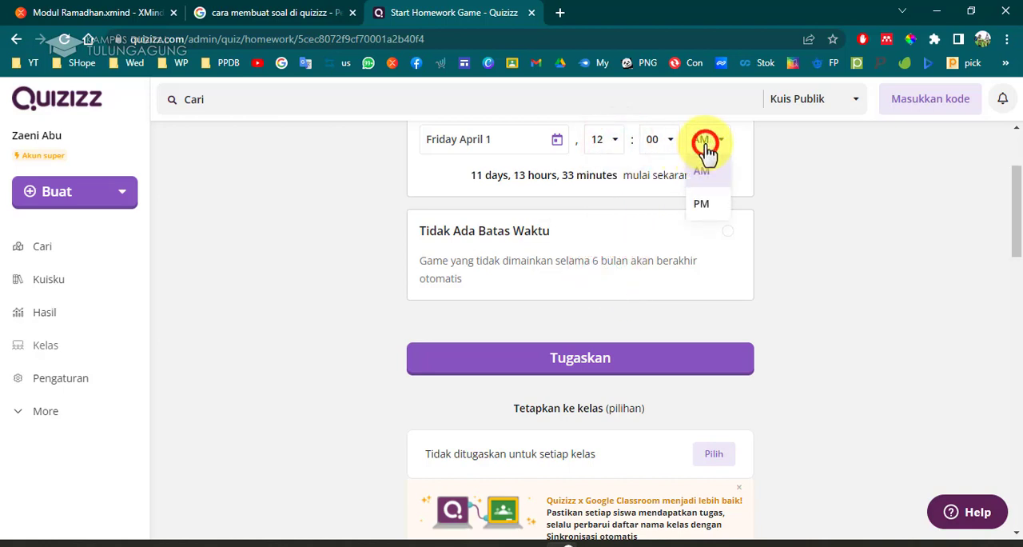
left_click(722, 205)
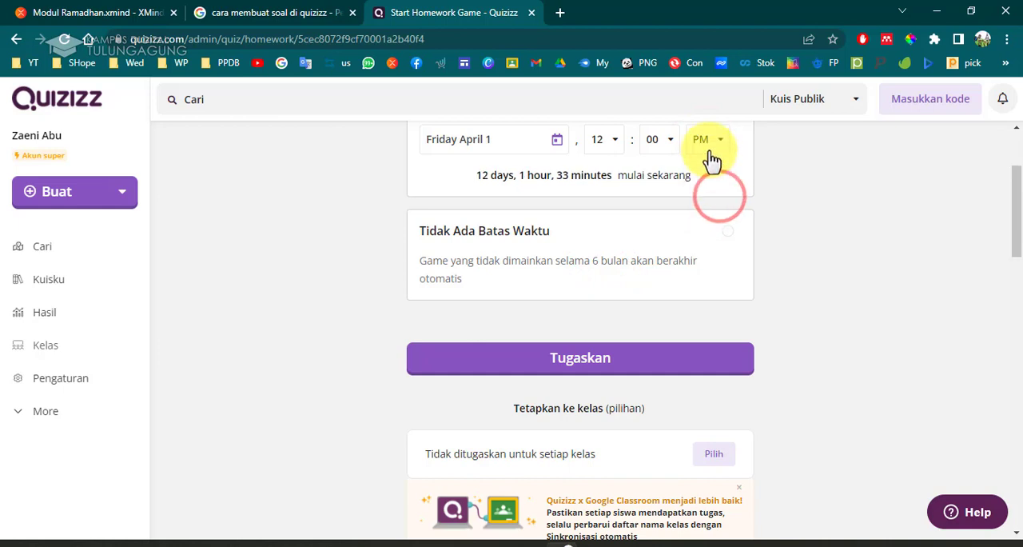
left_click(703, 139)
left_click(713, 205)
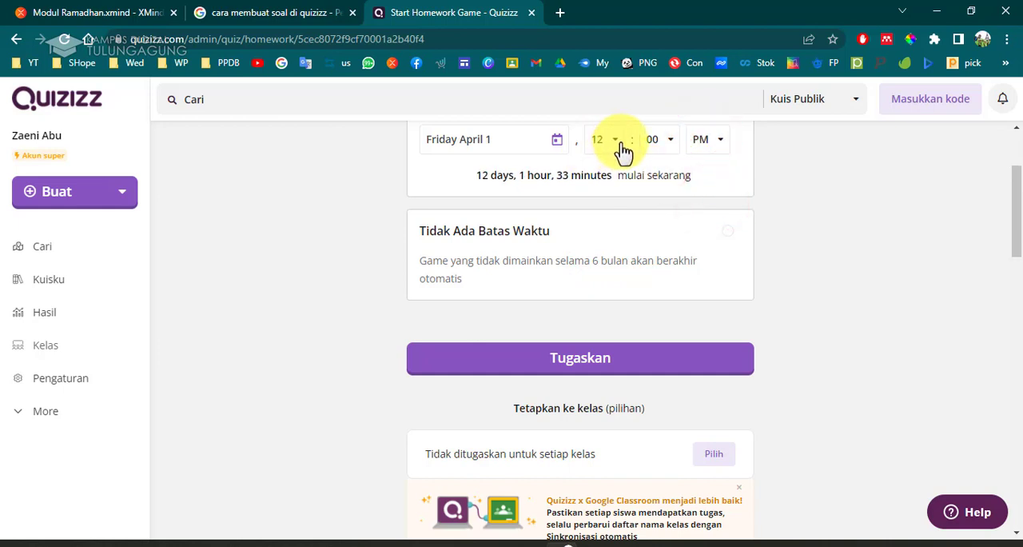
Change the homework deadline date to Saturday April 2 in the calendar.
left_click(525, 139)
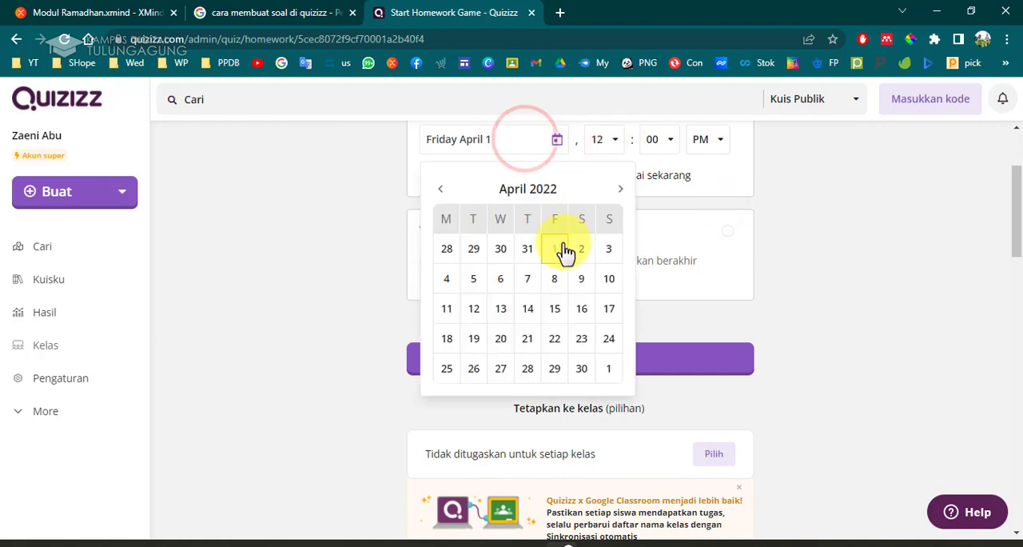
left_click(854, 247)
left_click(525, 140)
left_click(583, 249)
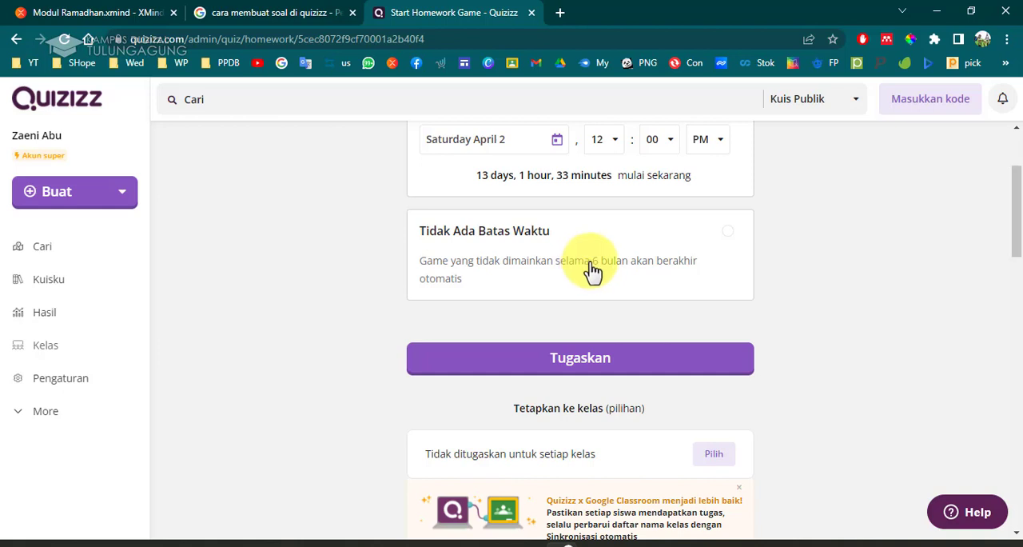
Browse the deadline calendar back to March 2022 and forward to April 2022 without picking a new date.
left_click(514, 141)
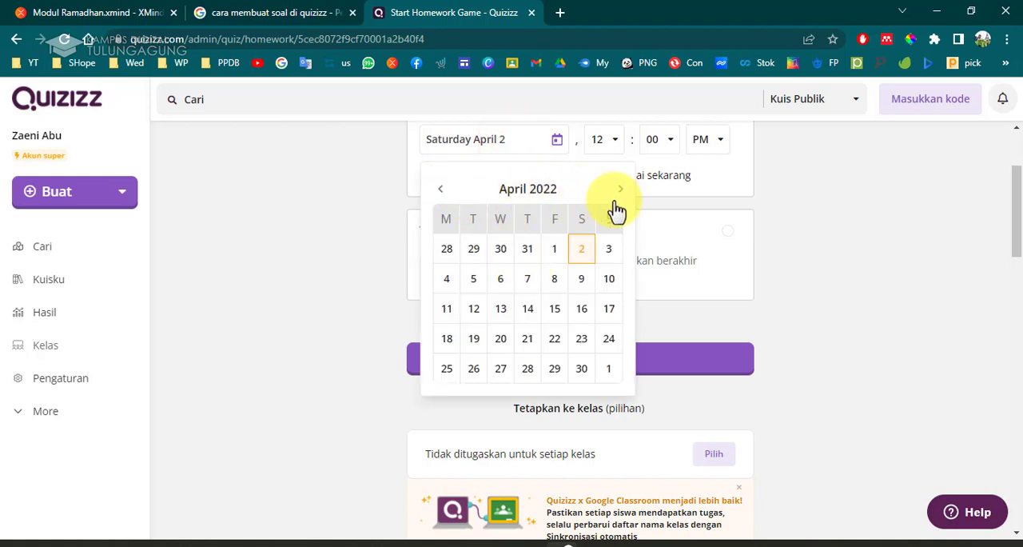
left_click(444, 191)
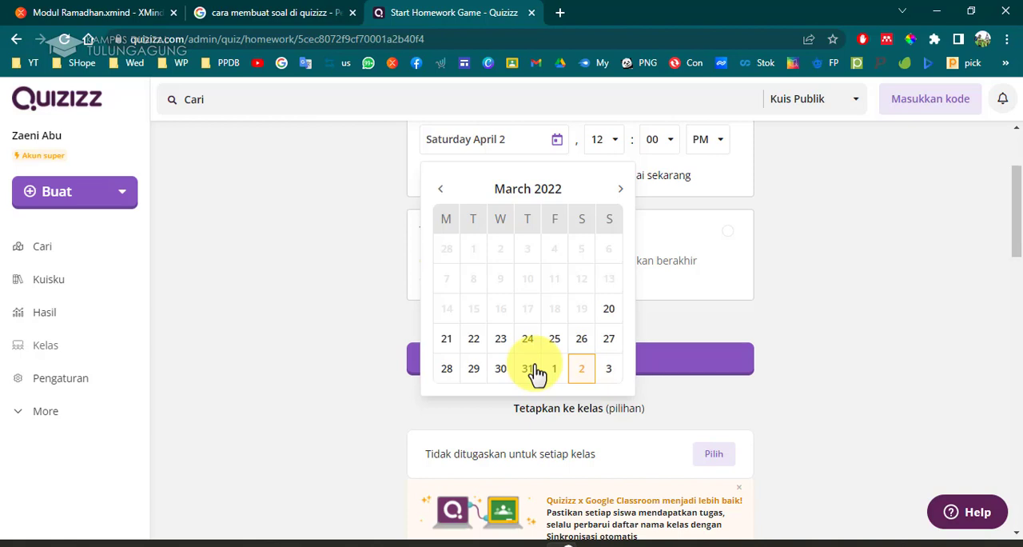
left_click(620, 188)
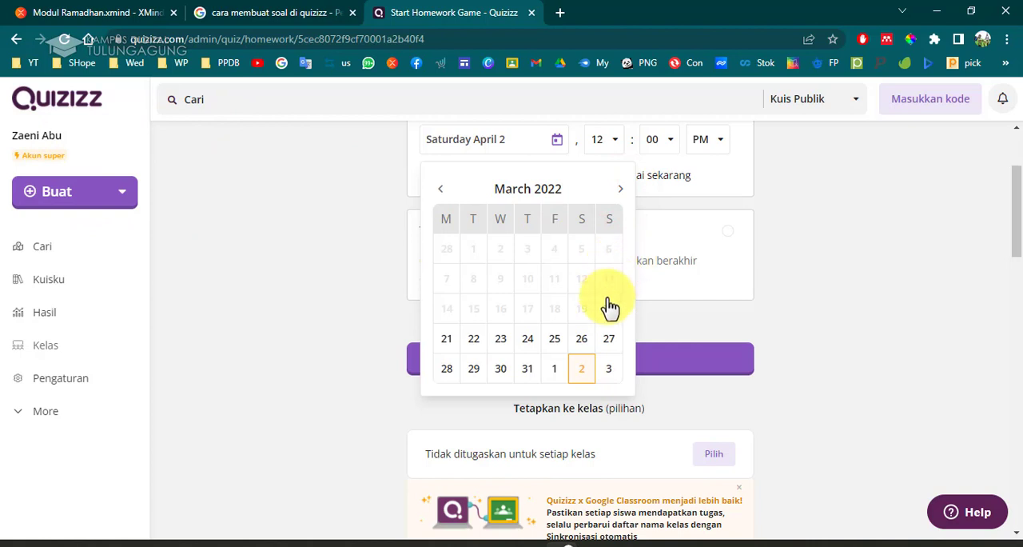
left_click(618, 192)
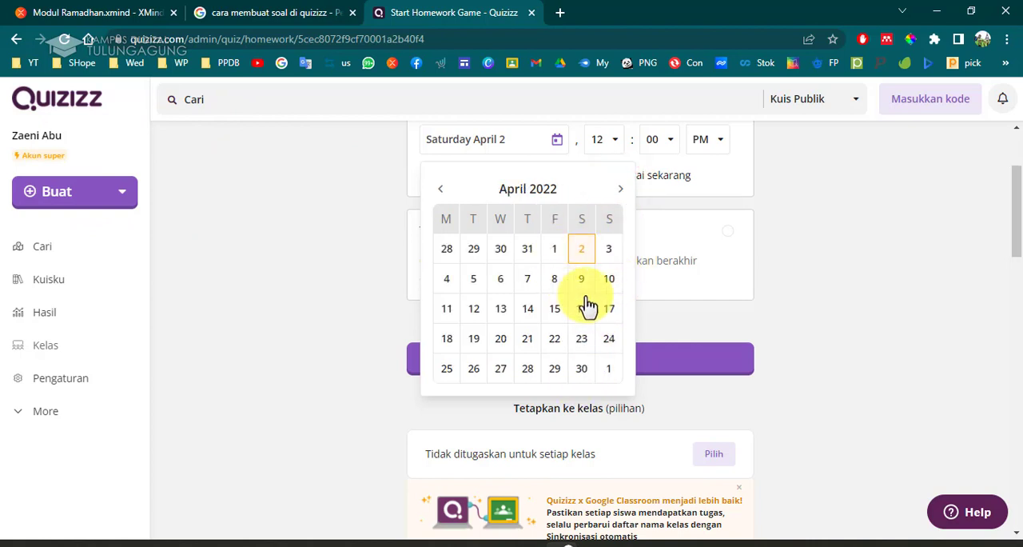
left_click(861, 288)
Set the participant attempts (Upaya peserta) in the advanced settings to 3.
scroll(571, 325, "up", 2)
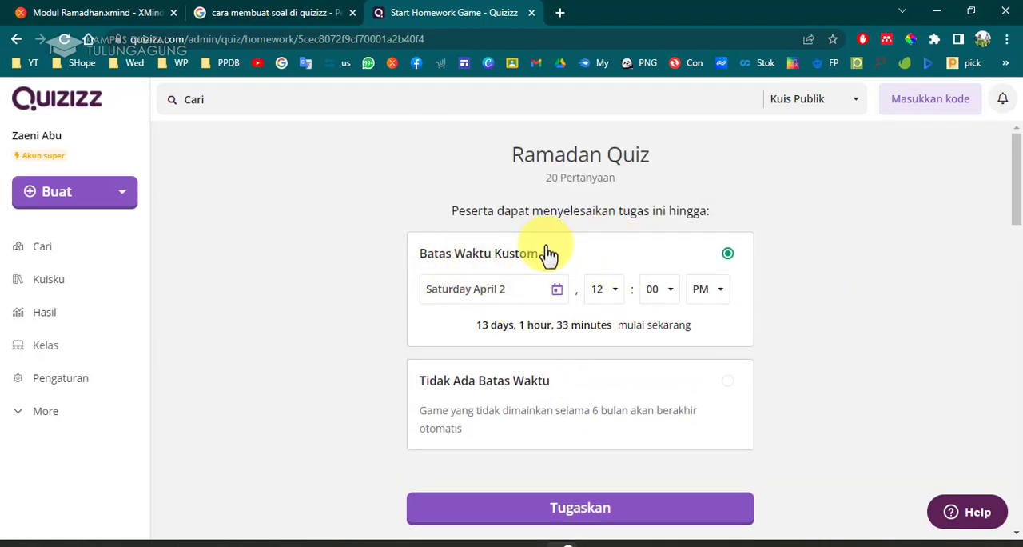
scroll(550, 256, "down", 5)
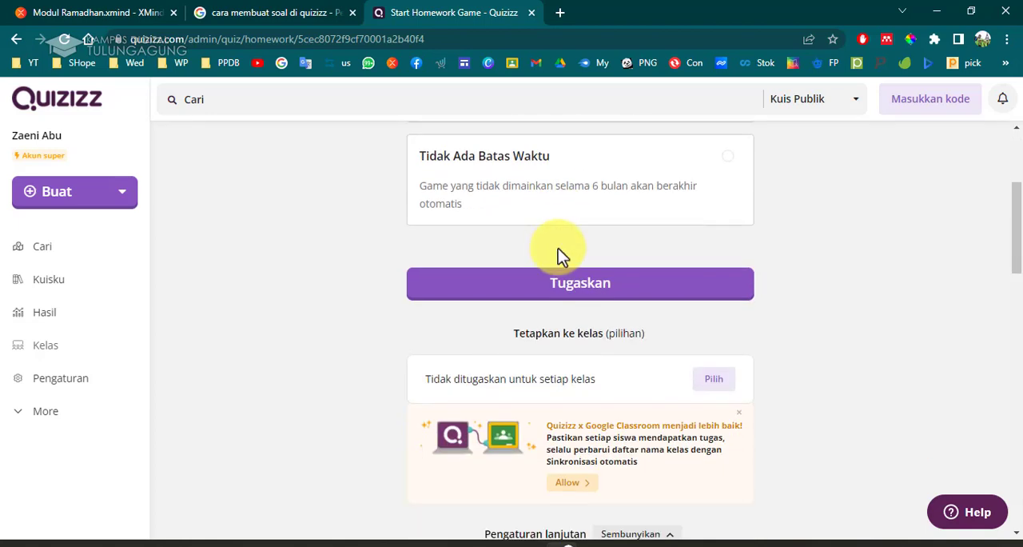
scroll(561, 248, "down", 2)
scroll(908, 308, "up", 3)
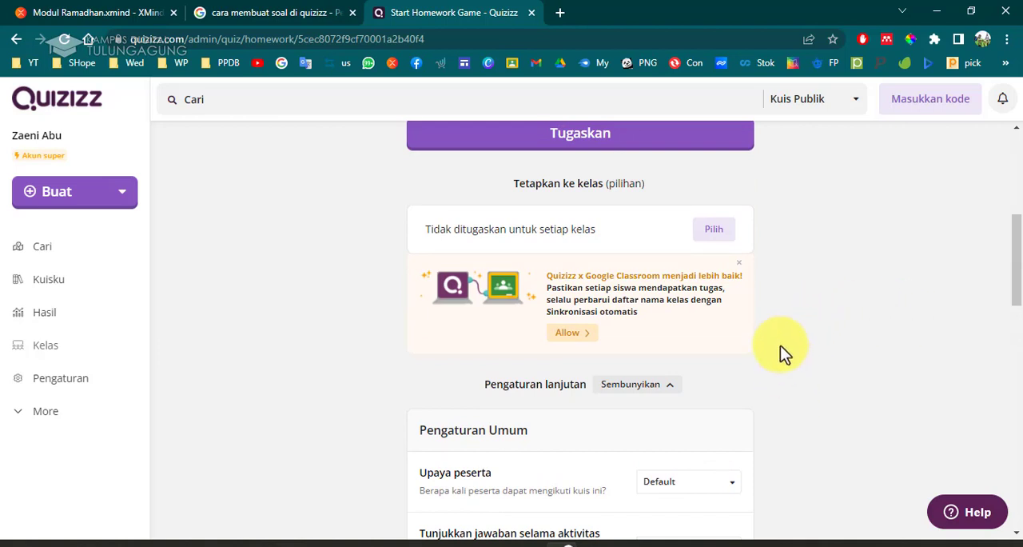
scroll(774, 359, "down", 3)
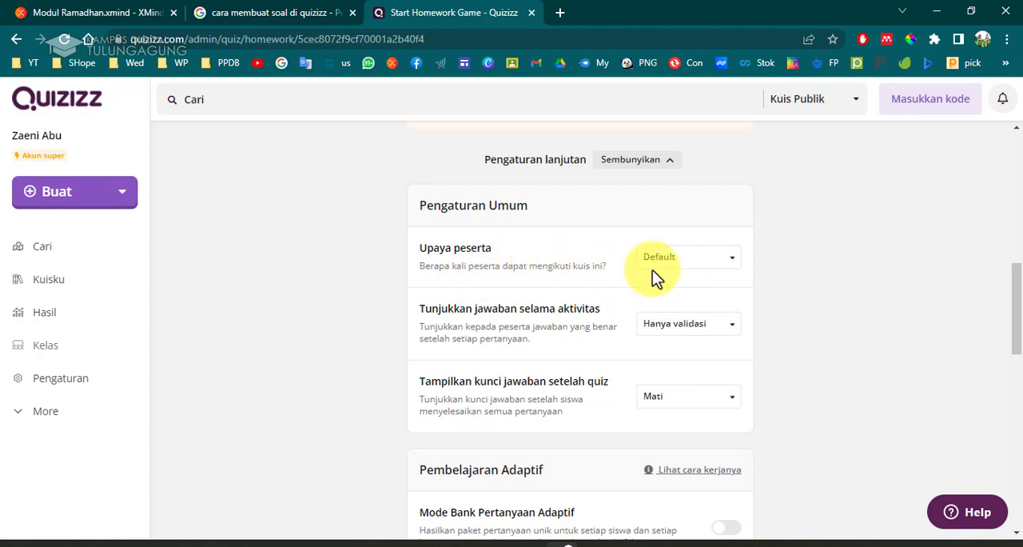
left_click(675, 268)
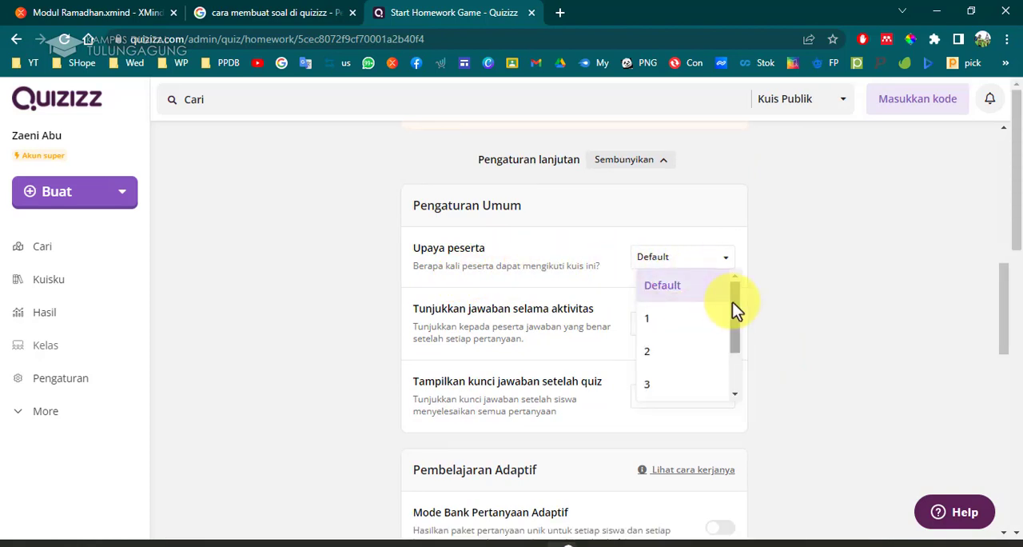
left_click_drag(733, 301, 732, 383)
left_click_drag(729, 334, 716, 353)
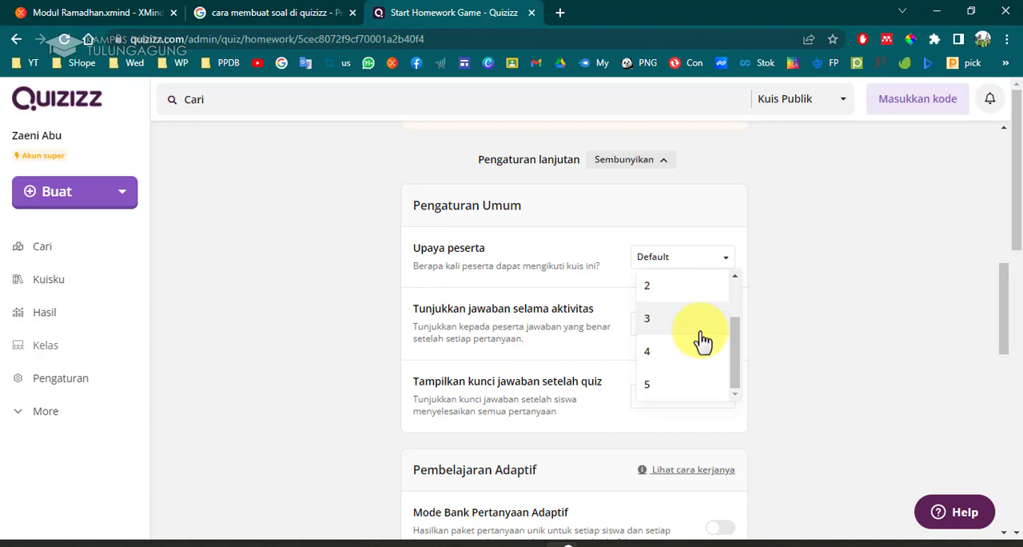
left_click(647, 321)
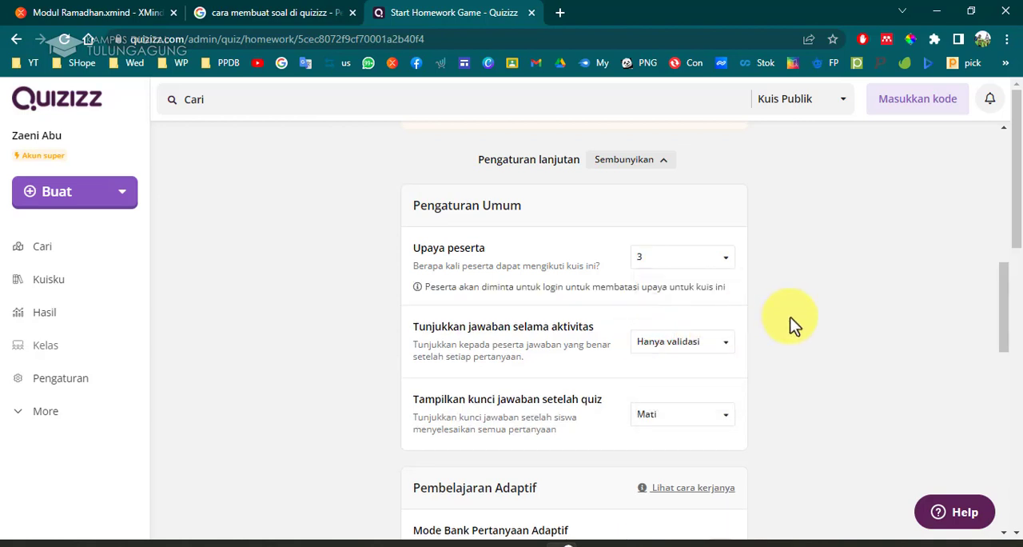
Try the show-answers-during-activity options Aktif and Hanya validasi, finally setting it to Mati.
left_click(726, 349)
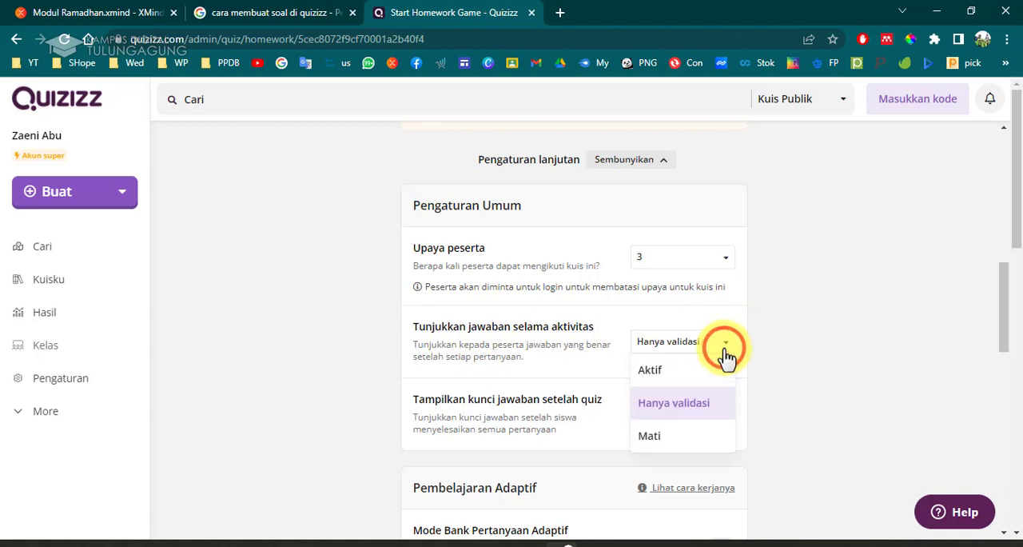
left_click(714, 378)
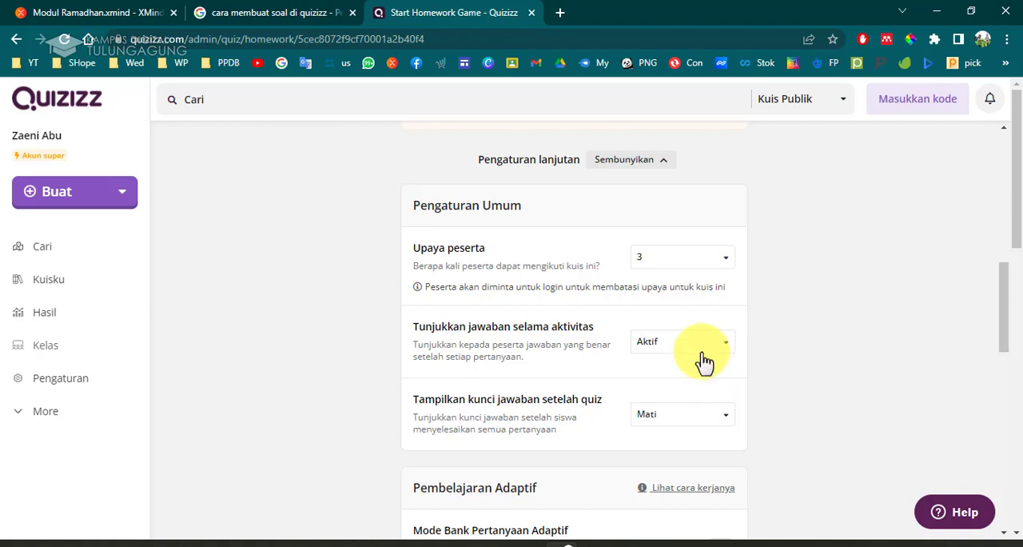
left_click(703, 350)
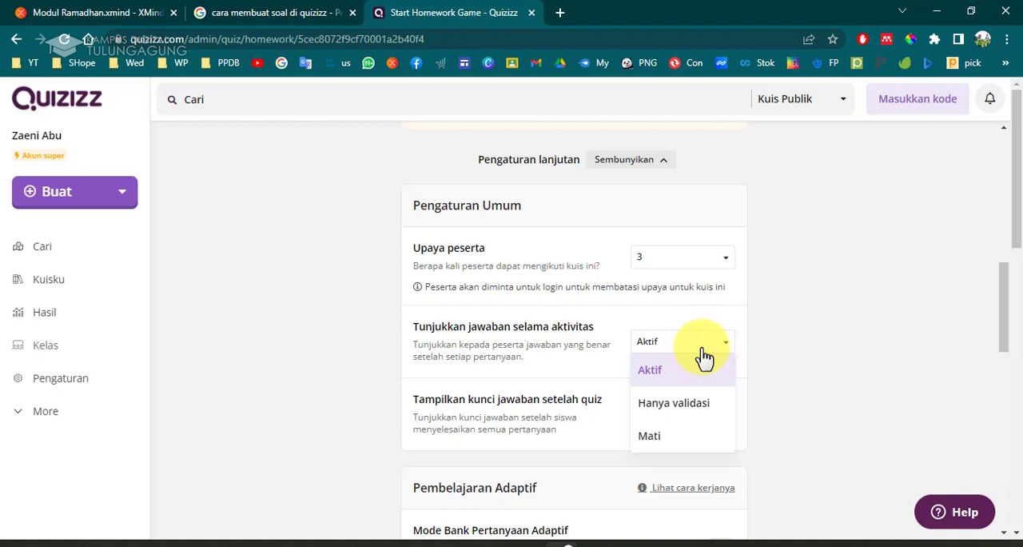
left_click(700, 412)
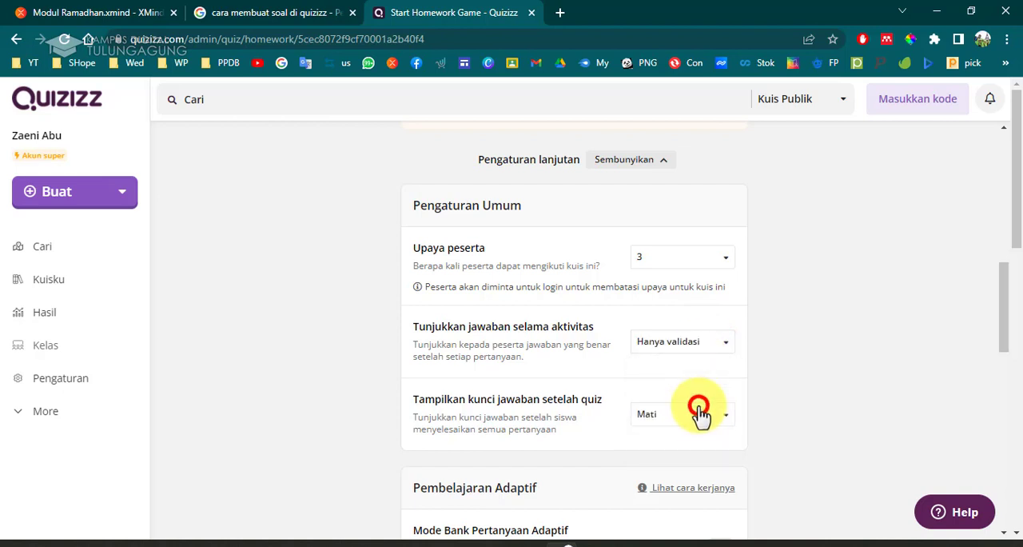
left_click(714, 345)
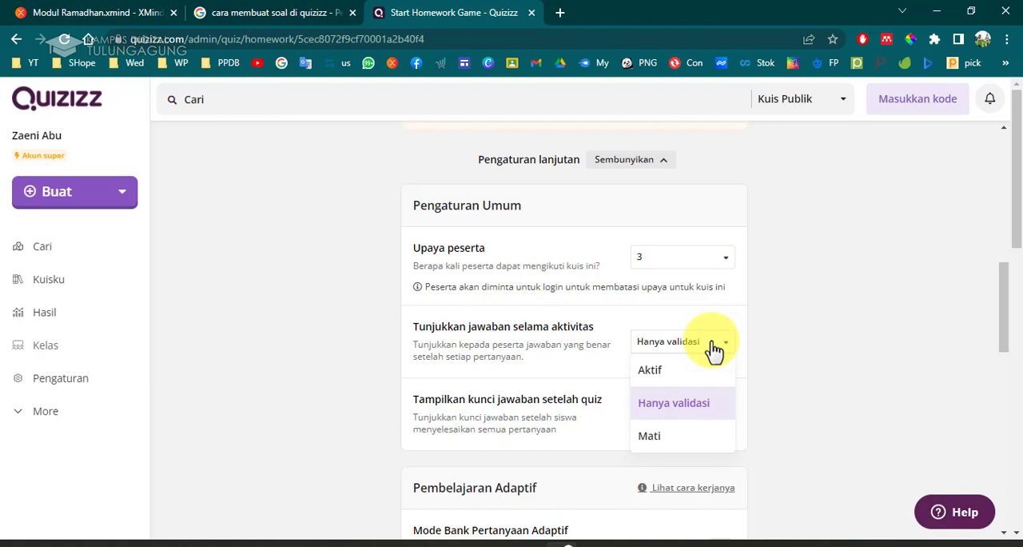
left_click(692, 369)
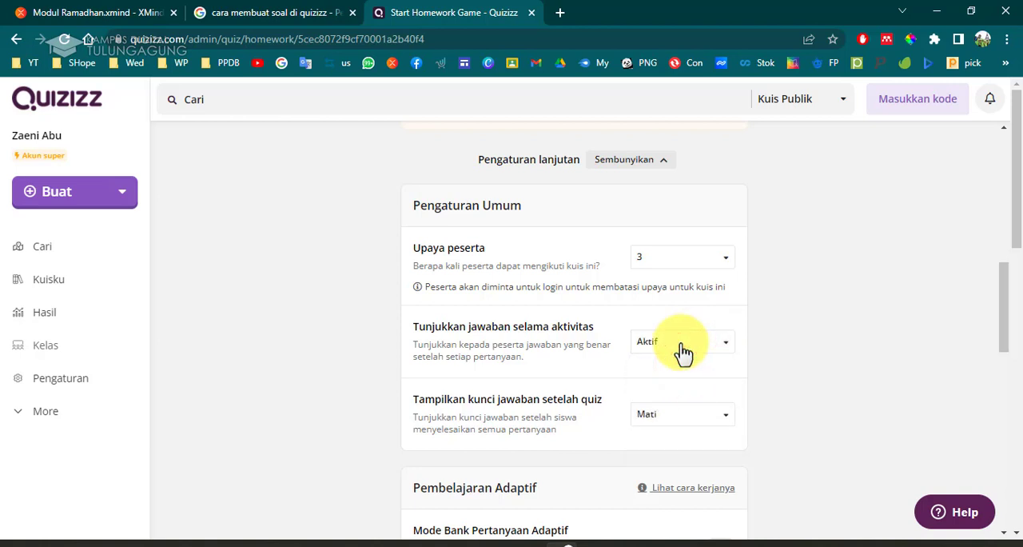
left_click(684, 352)
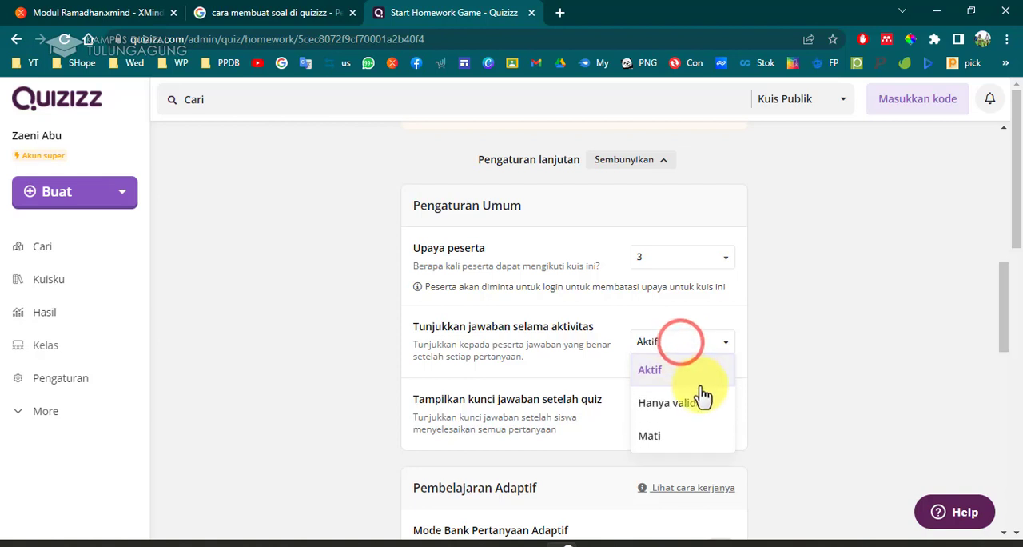
left_click(705, 399)
left_click(694, 341)
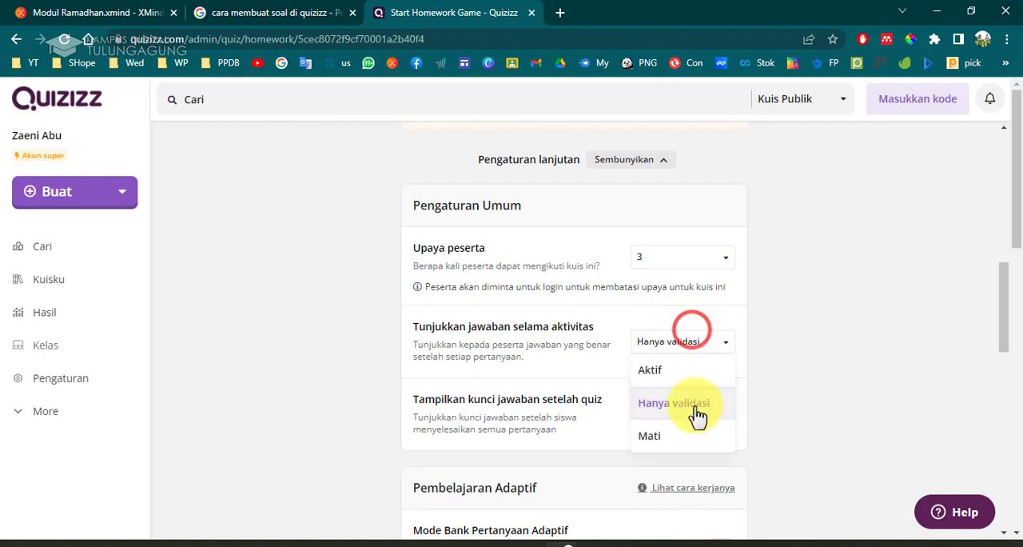
left_click(694, 436)
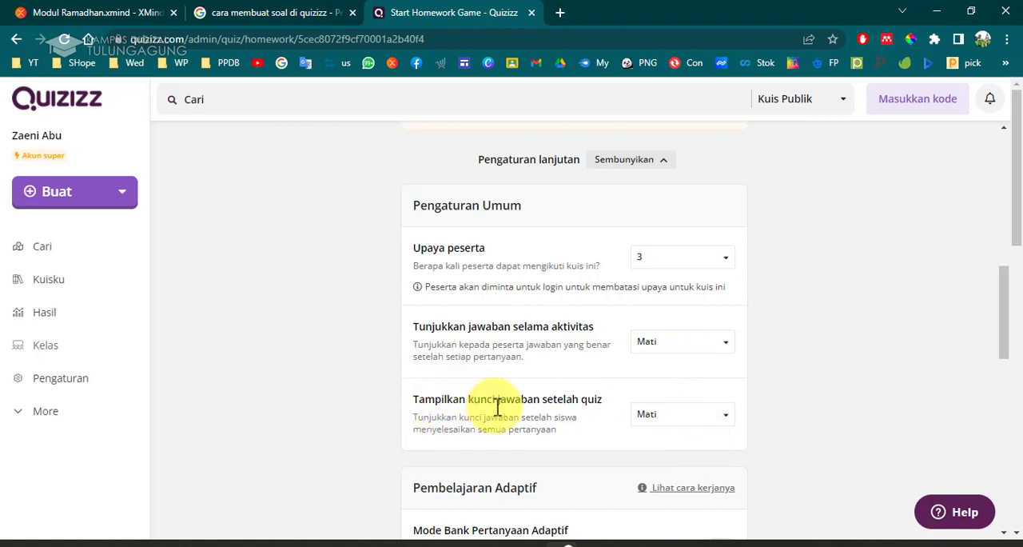
Cycle the answer-key-after-quiz setting through Hanya soal and Aktif and back to Mati.
left_click(674, 422)
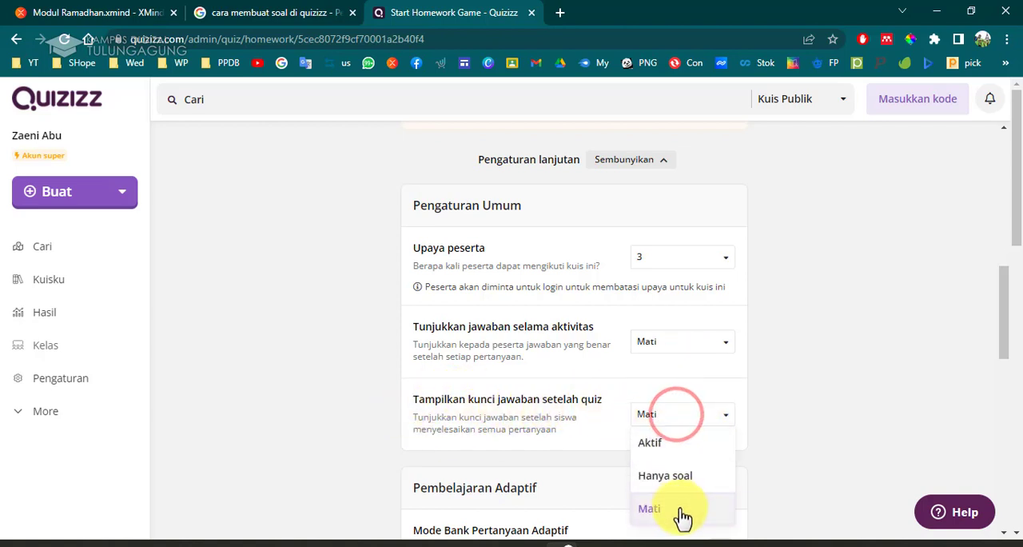
left_click(679, 510)
left_click(692, 413)
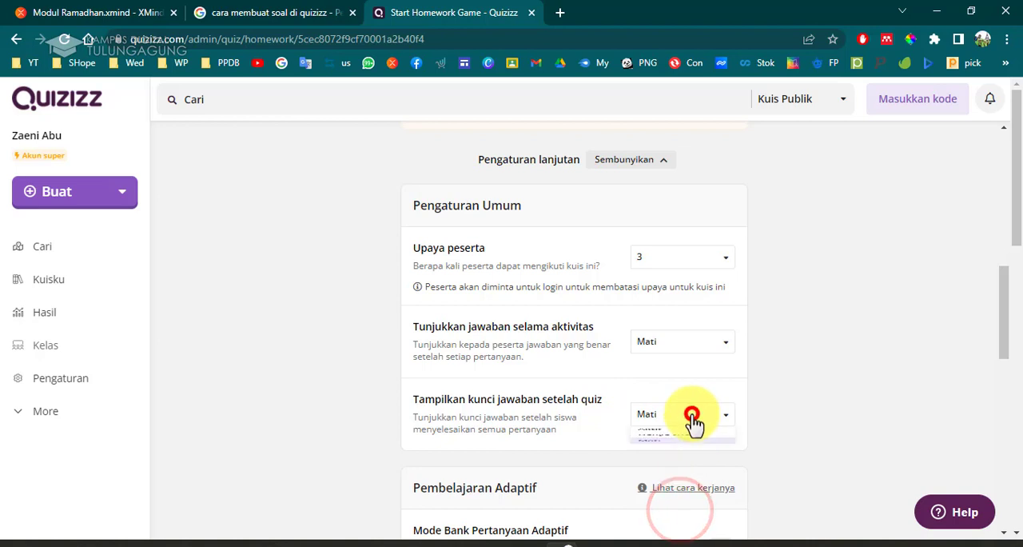
left_click(693, 480)
left_click(690, 416)
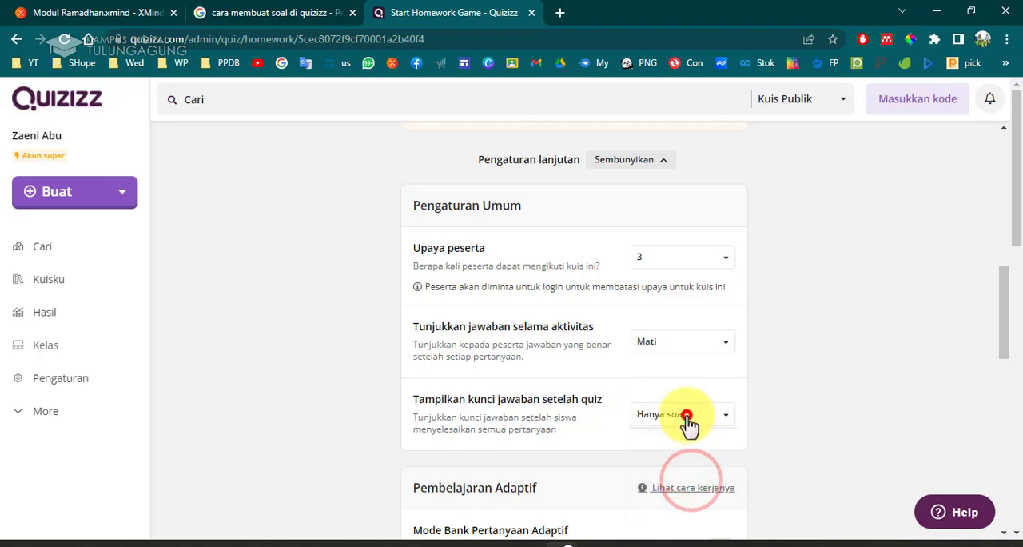
left_click(683, 510)
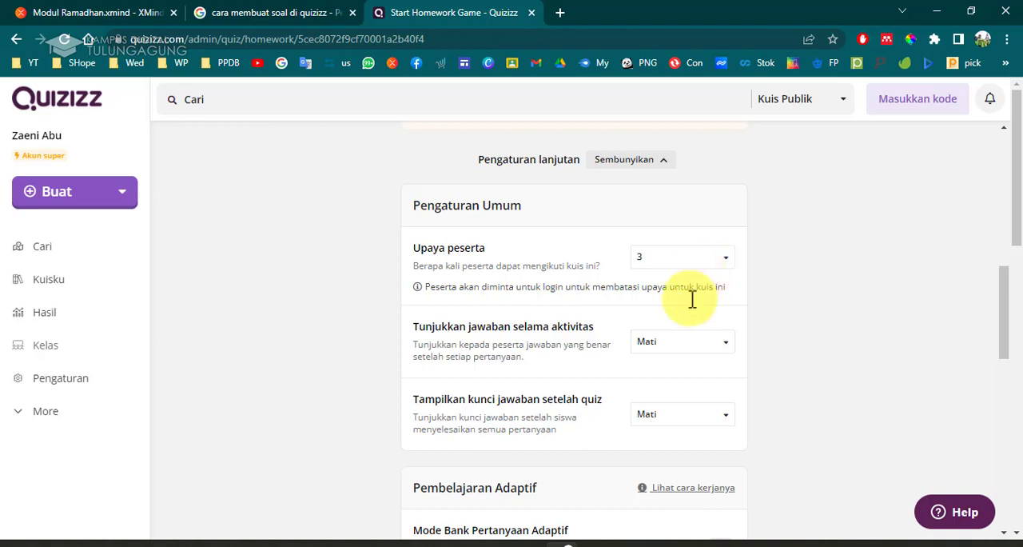
left_click(685, 413)
left_click(686, 479)
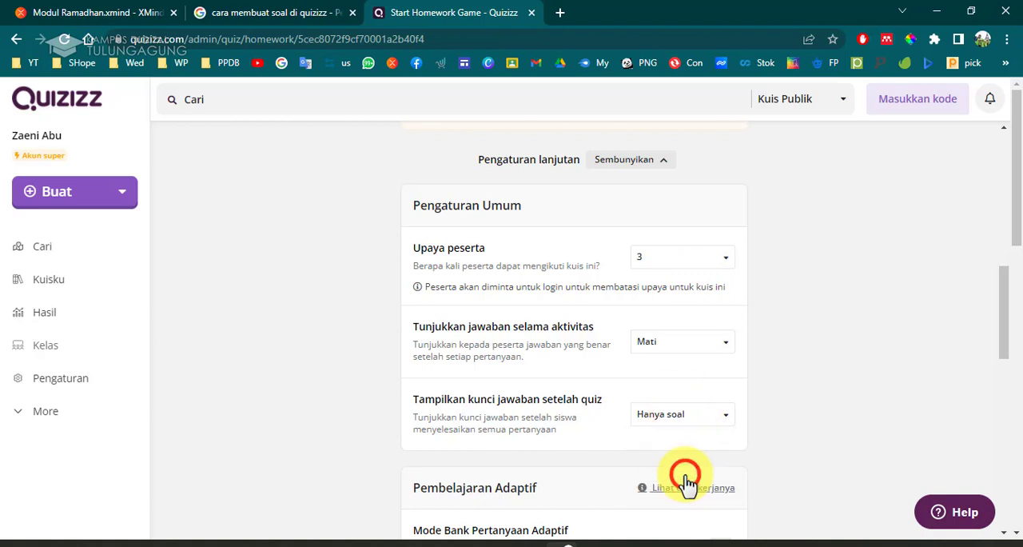
left_click(694, 415)
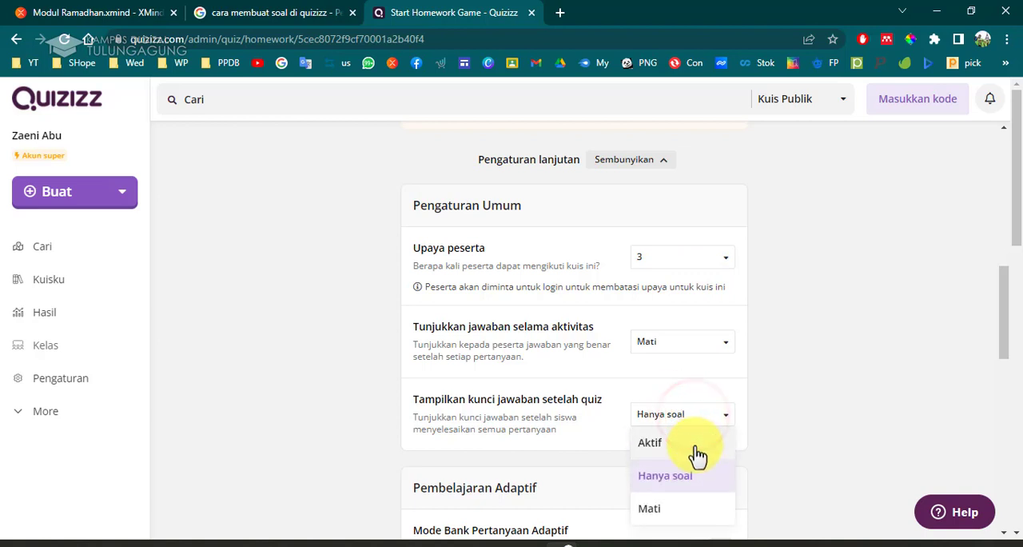
left_click(693, 446)
left_click(686, 419)
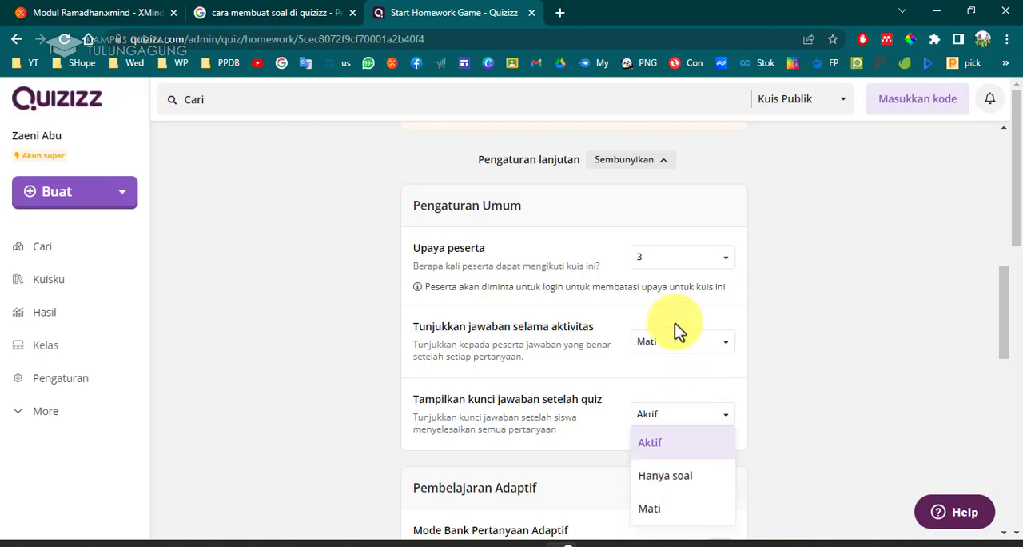
left_click(685, 485)
left_click(695, 414)
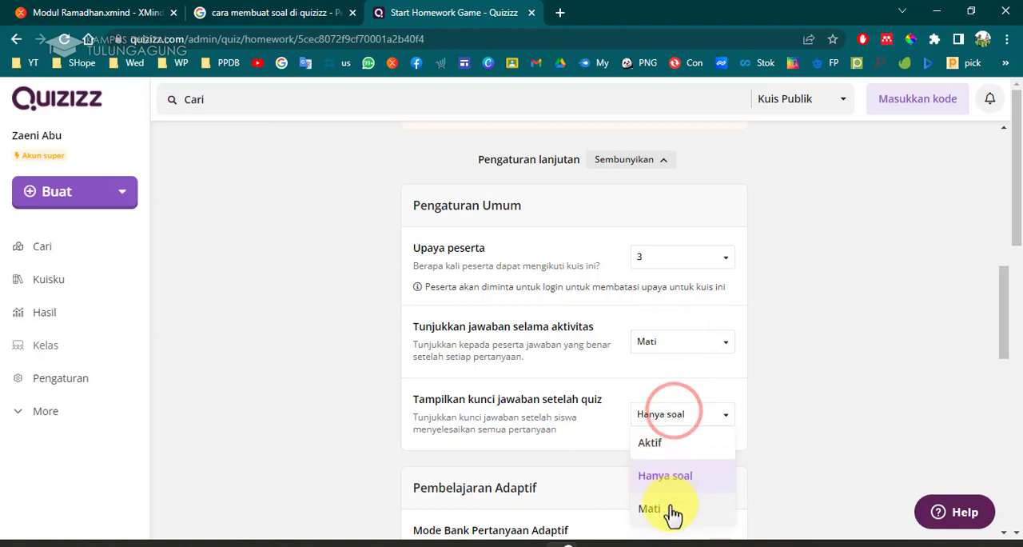
left_click(671, 510)
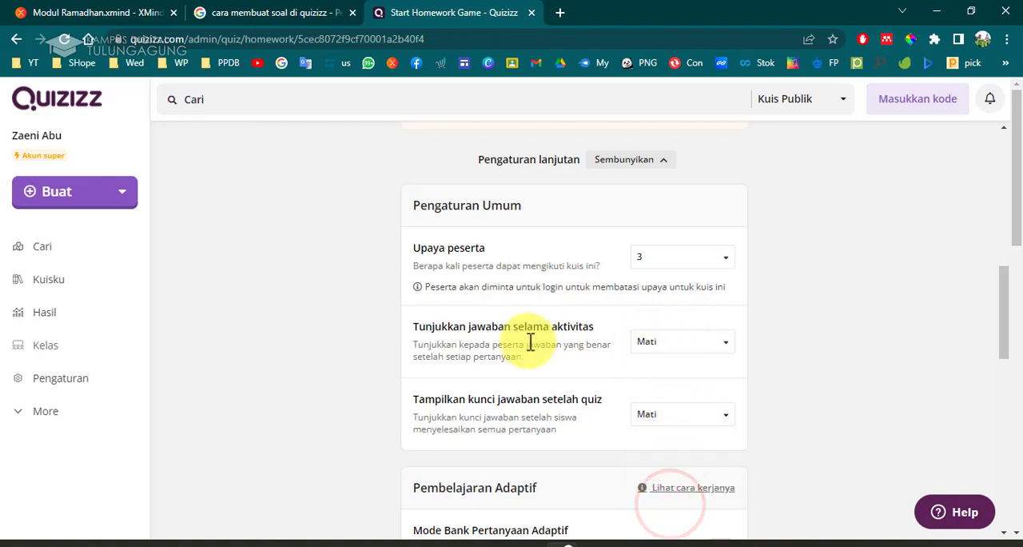
Switch the show-answers-during-activity setting to Hanya validasi and back to Mati.
left_click(655, 352)
left_click(687, 421)
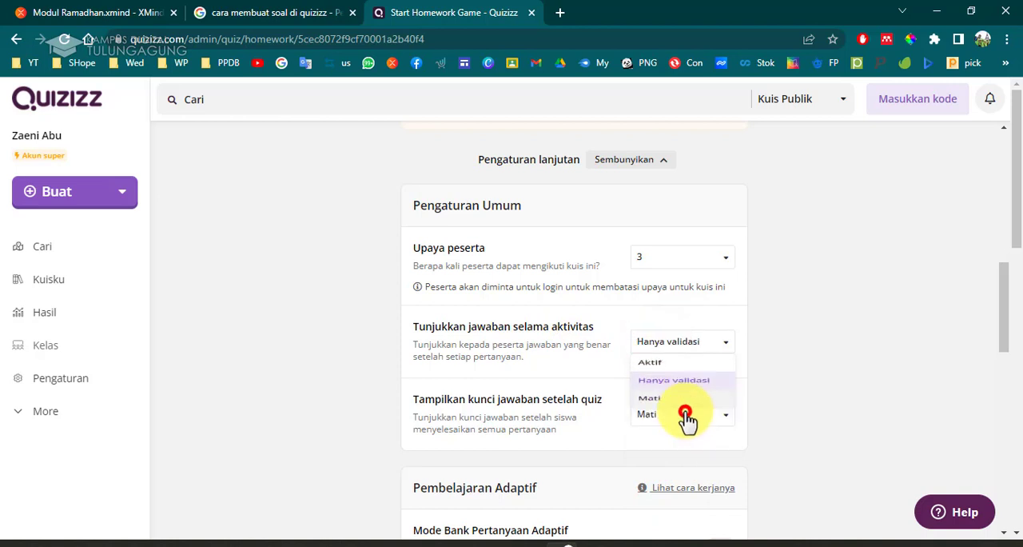
left_click(684, 344)
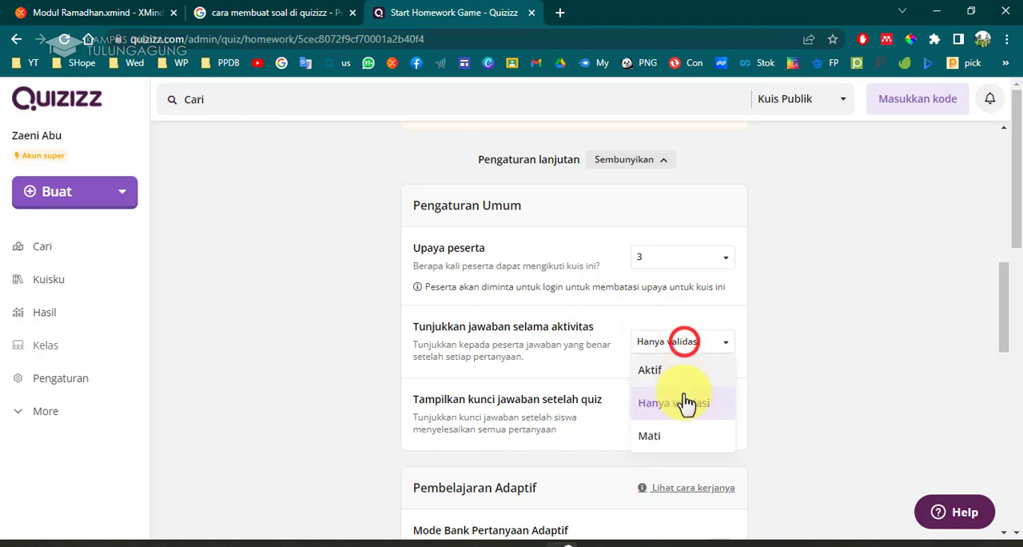
left_click(684, 448)
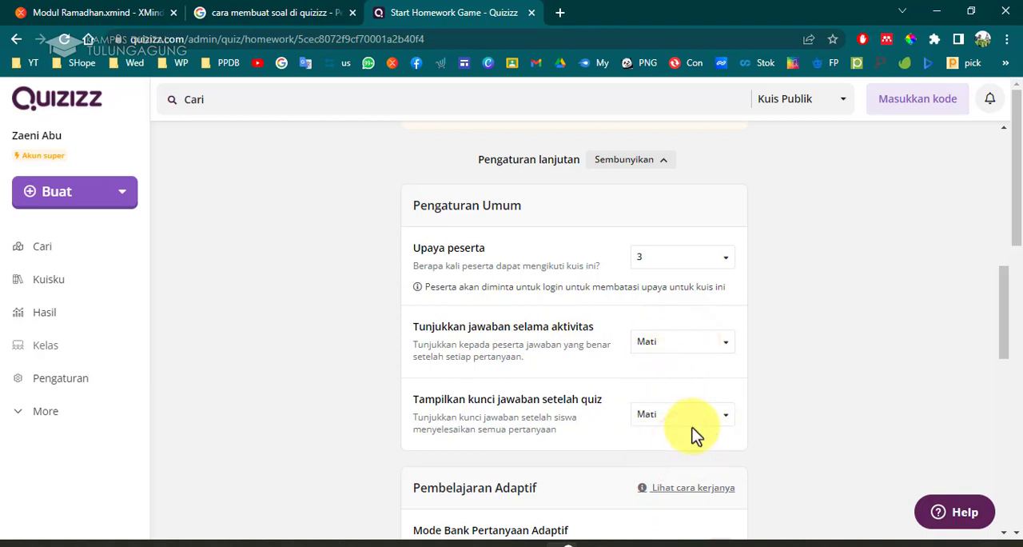
scroll(695, 436, "down", 2)
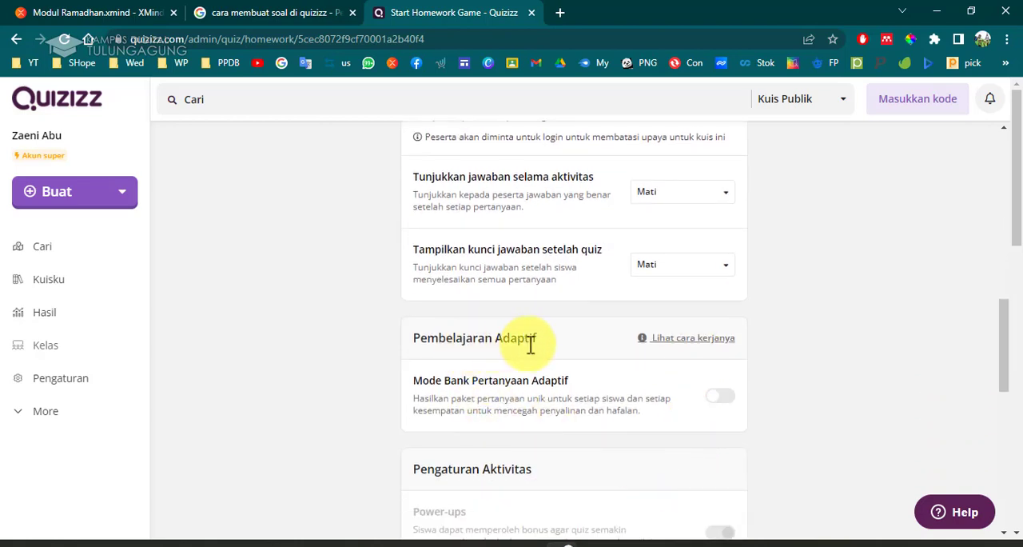
Review the activity settings section, including the disabled Power-ups option and its note.
scroll(586, 374, "down", 4)
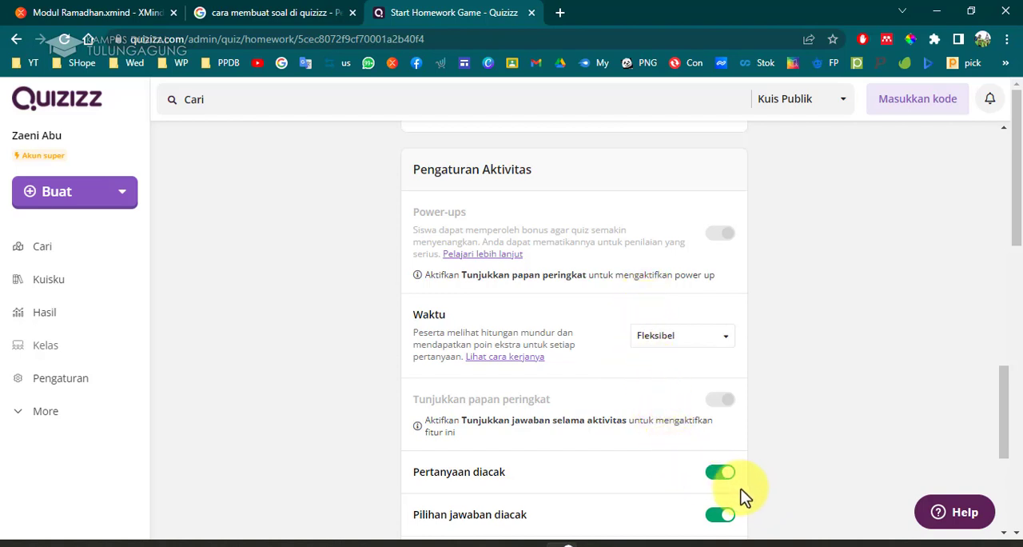
scroll(727, 468, "down", 3)
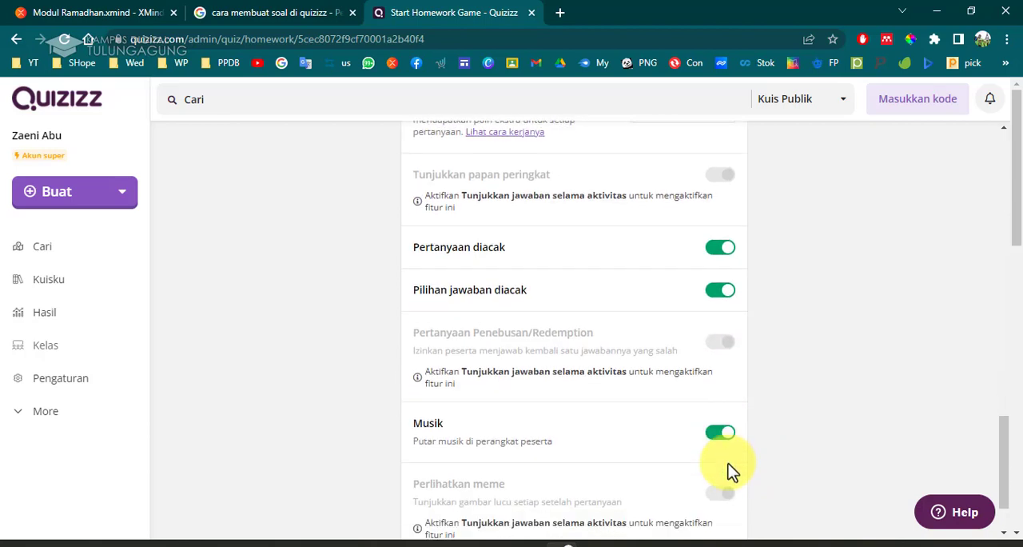
scroll(771, 501, "up", 10)
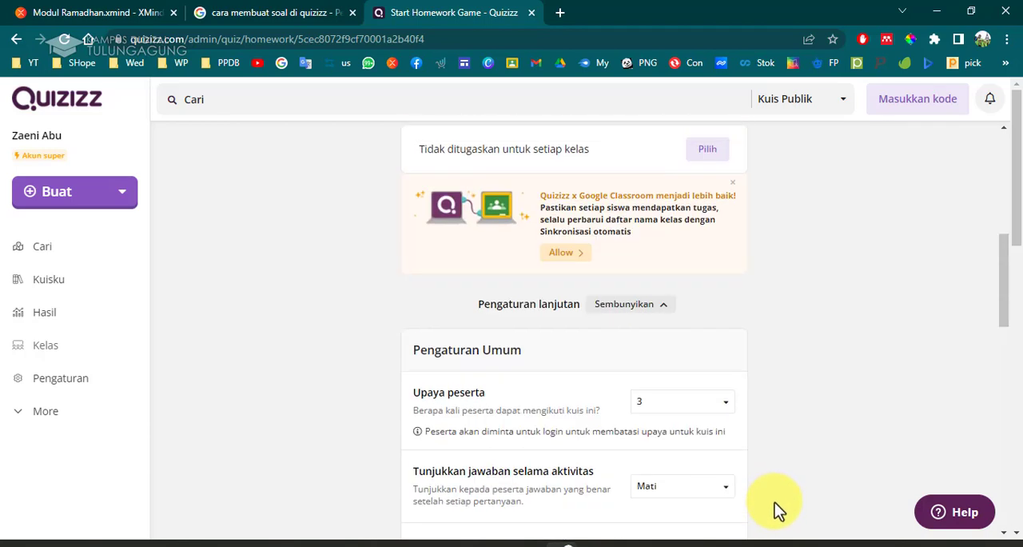
scroll(774, 502, "down", 4)
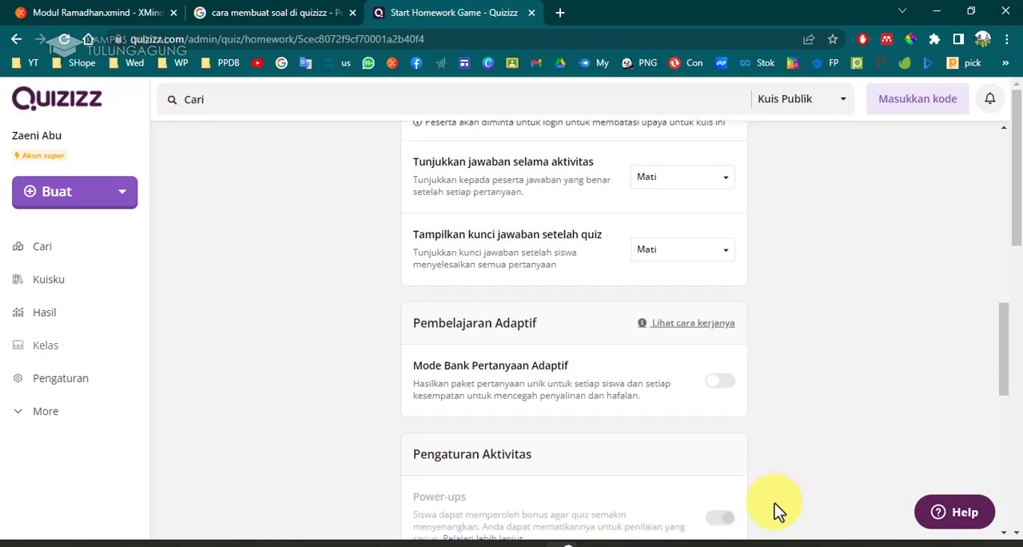
scroll(736, 440, "down", 2)
left_click(726, 377)
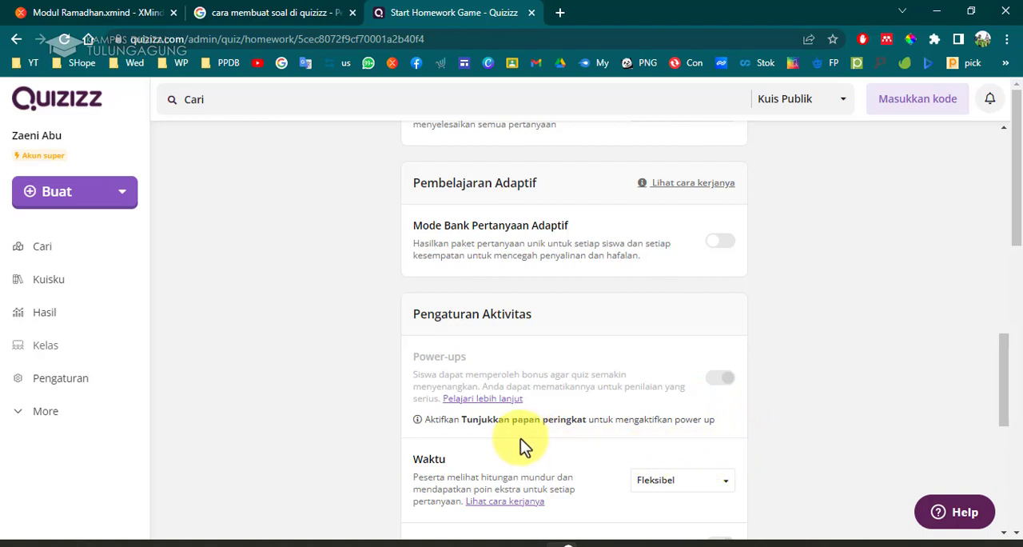
left_click(418, 420)
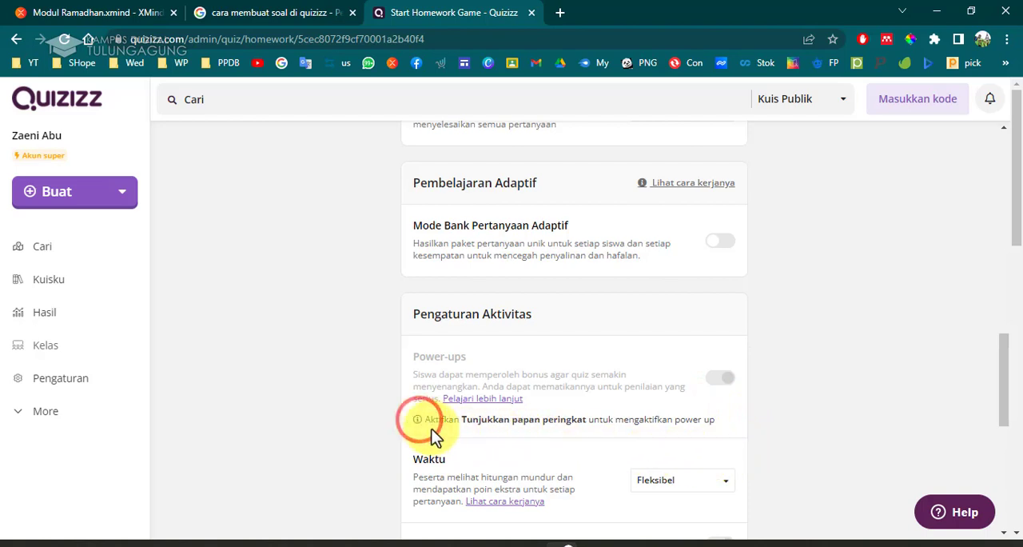
scroll(475, 456, "down", 2)
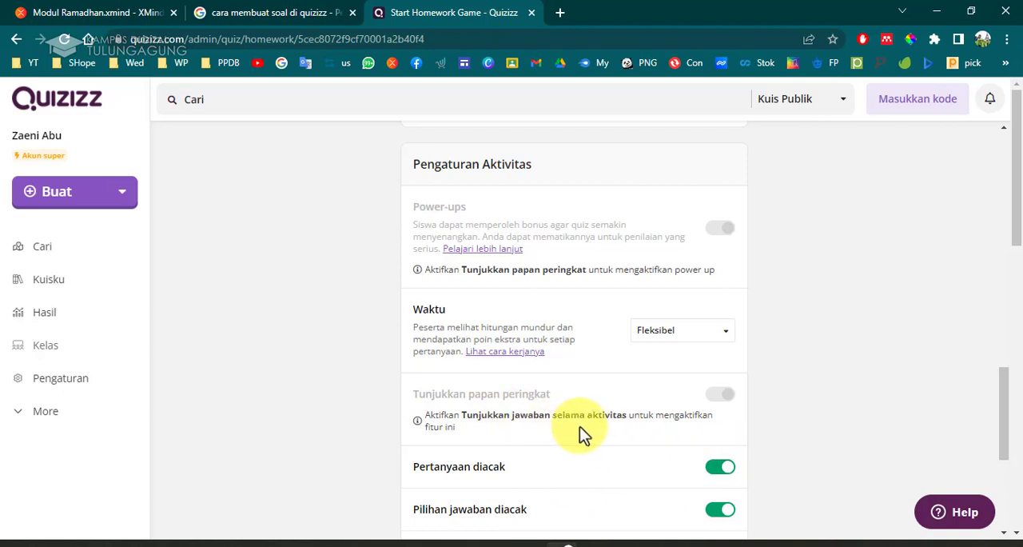
scroll(580, 431, "up", 5)
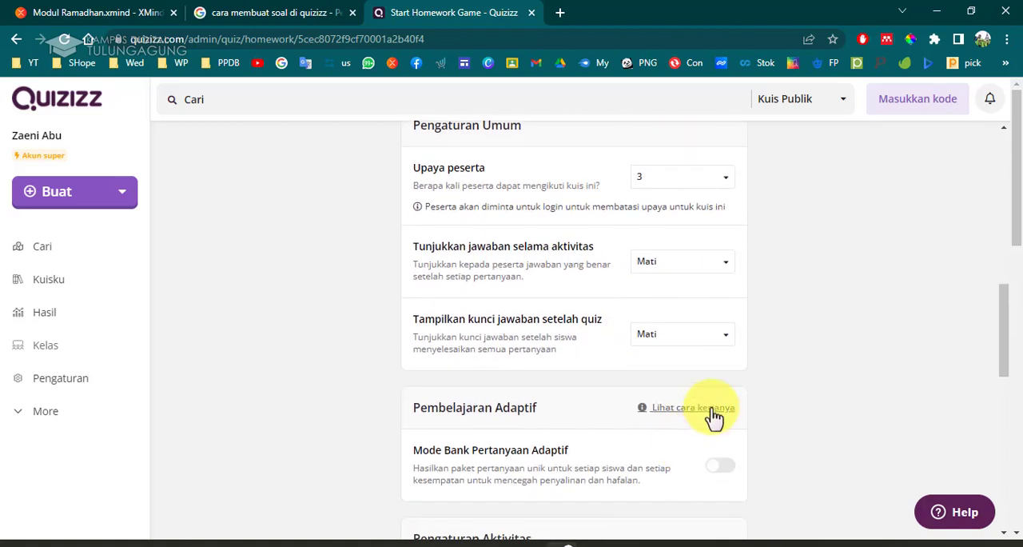
Set show answers during activity to Hanya validasi and review the activity options it enables.
left_click(678, 266)
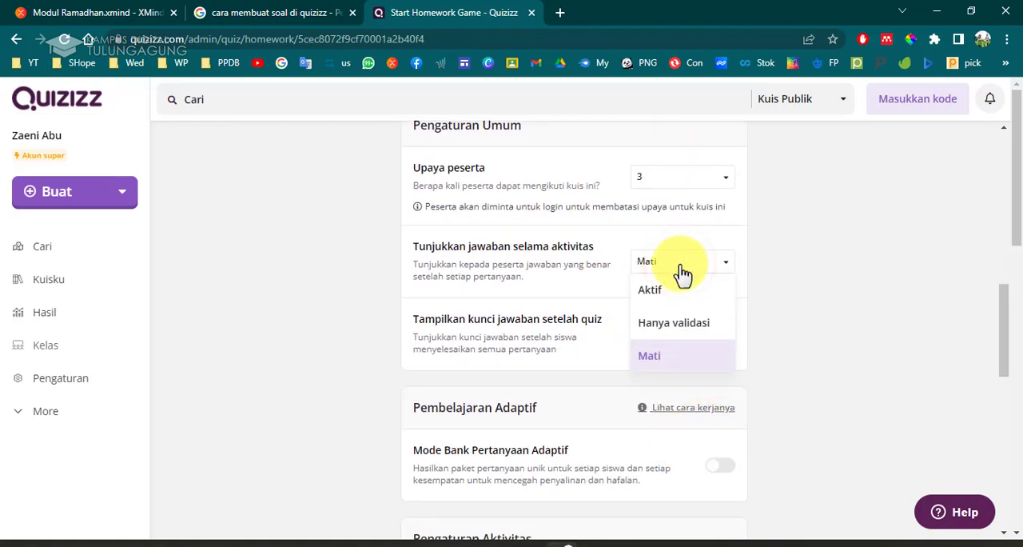
left_click(702, 322)
scroll(722, 376, "down", 4)
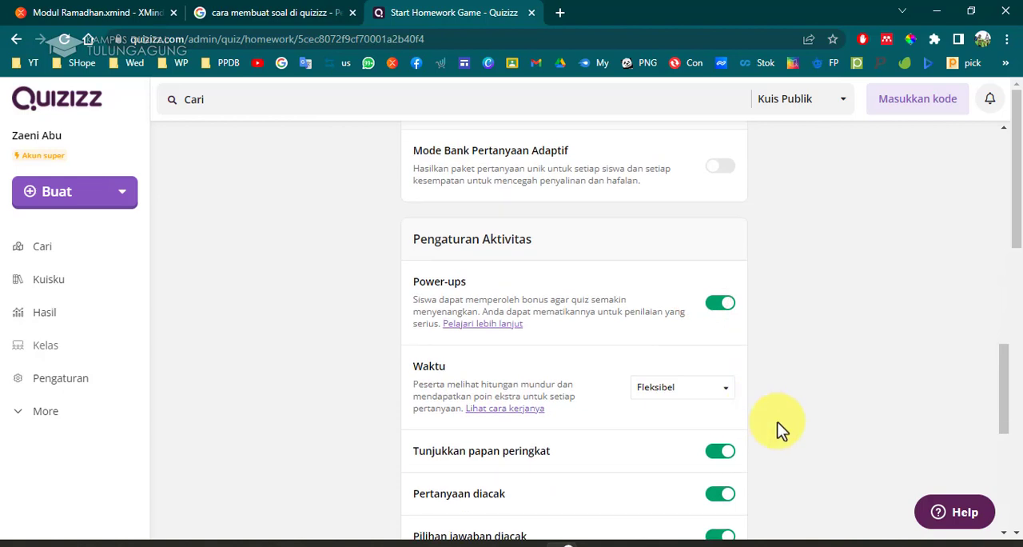
scroll(777, 421, "up", 4)
left_click(689, 264)
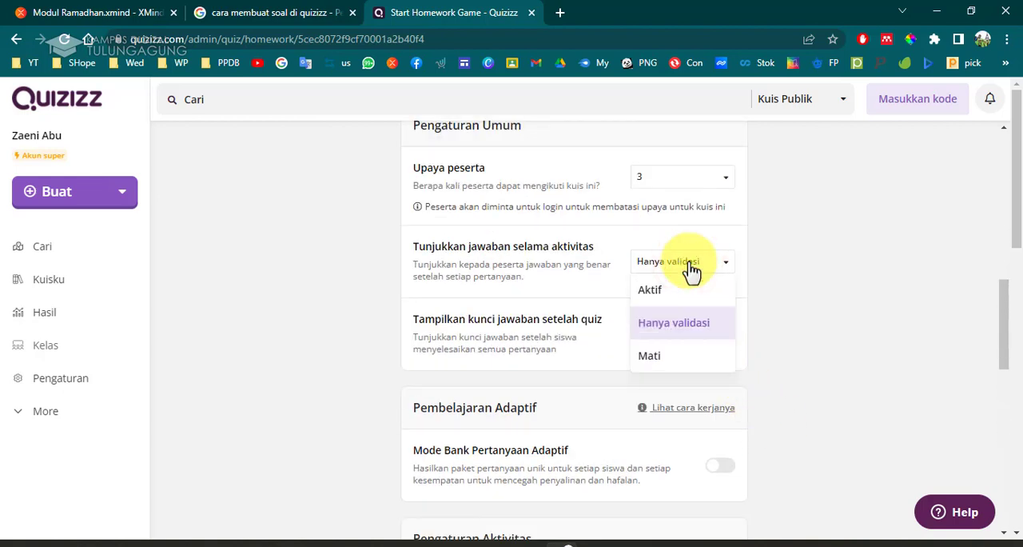
left_click(816, 302)
scroll(796, 409, "down", 3)
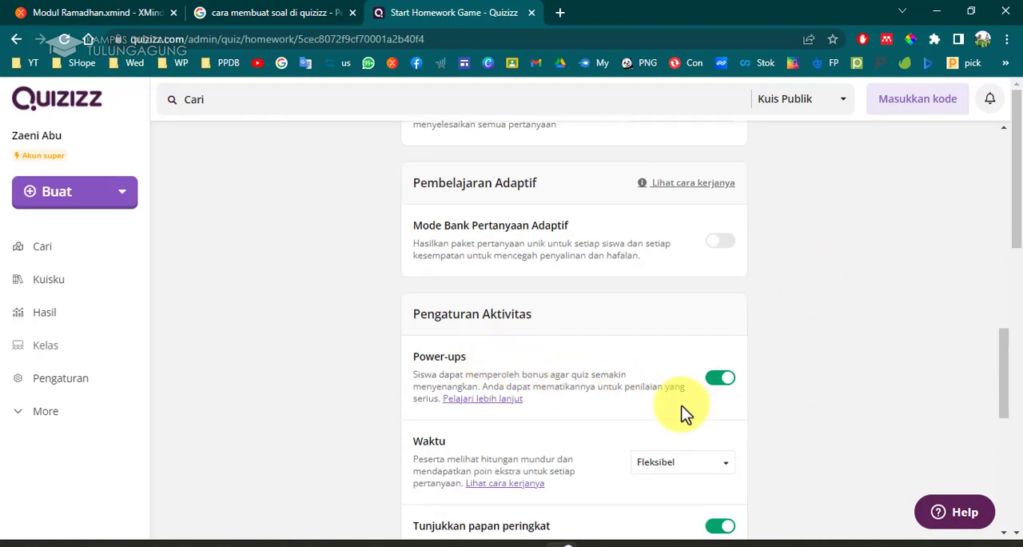
scroll(689, 404, "up", 3)
Reselect Hanya validasi, then switch show answers during activity to Mati and compare the activity options.
left_click(715, 339)
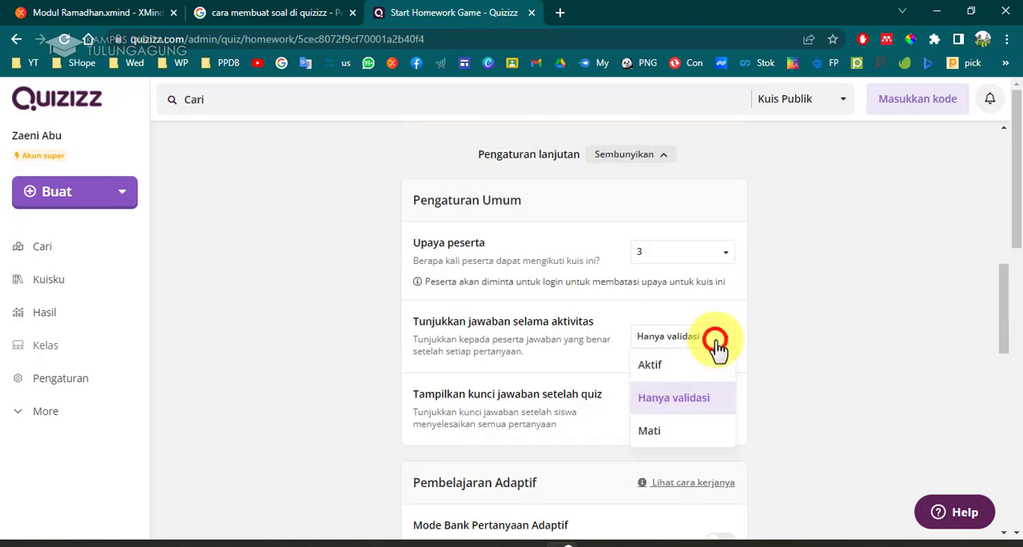
left_click(712, 404)
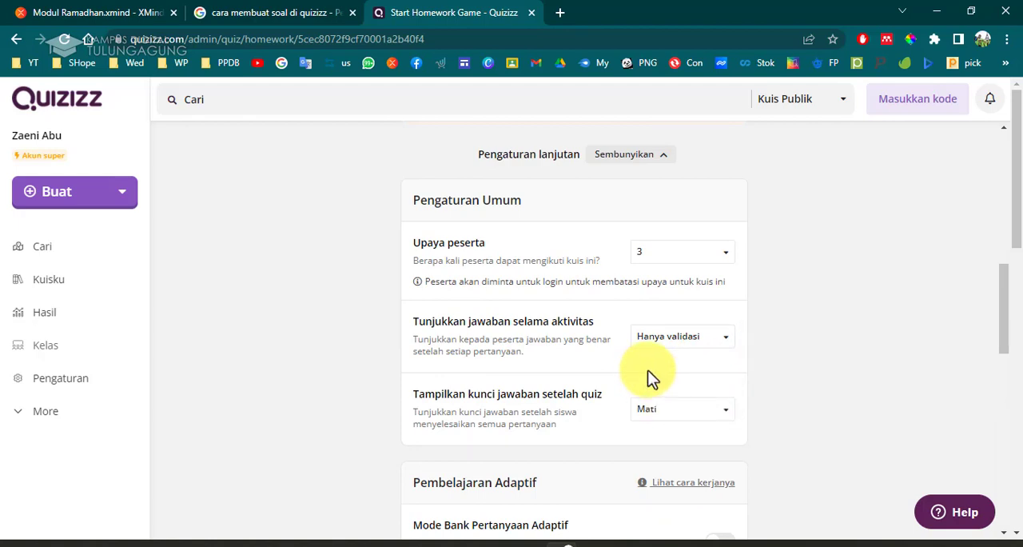
scroll(648, 377, "down", 5)
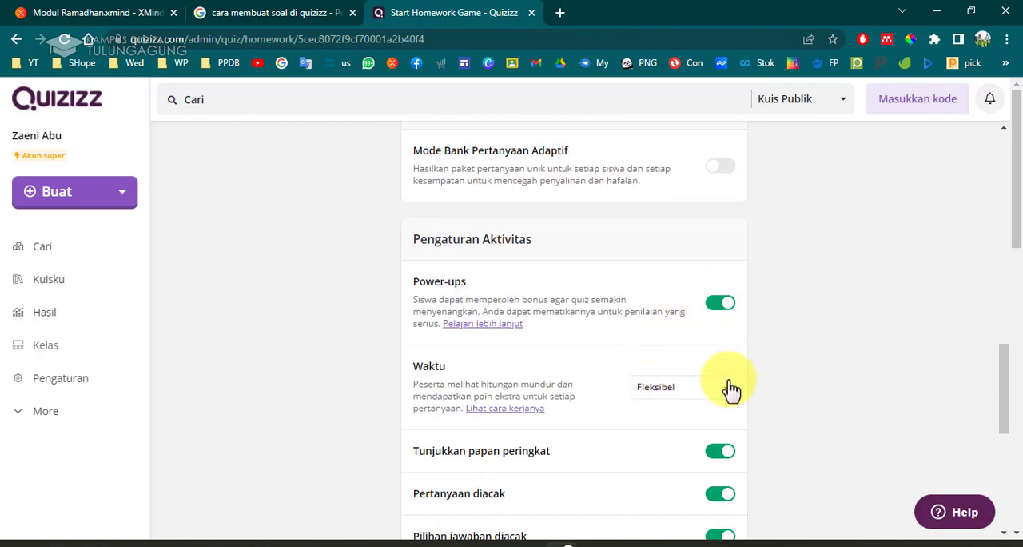
scroll(715, 343, "up", 3)
left_click(681, 187)
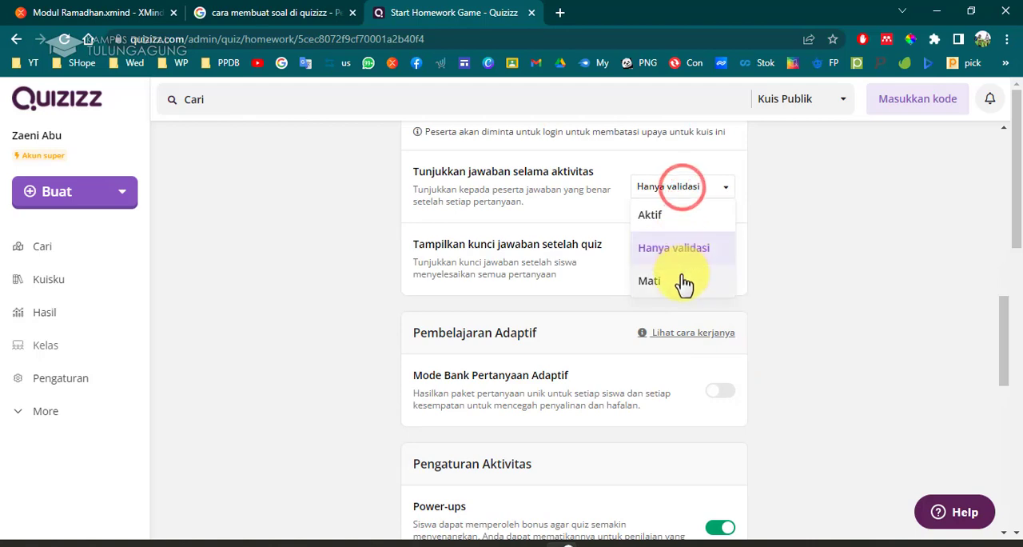
left_click(680, 276)
scroll(687, 335, "down", 3)
scroll(559, 352, "down", 4)
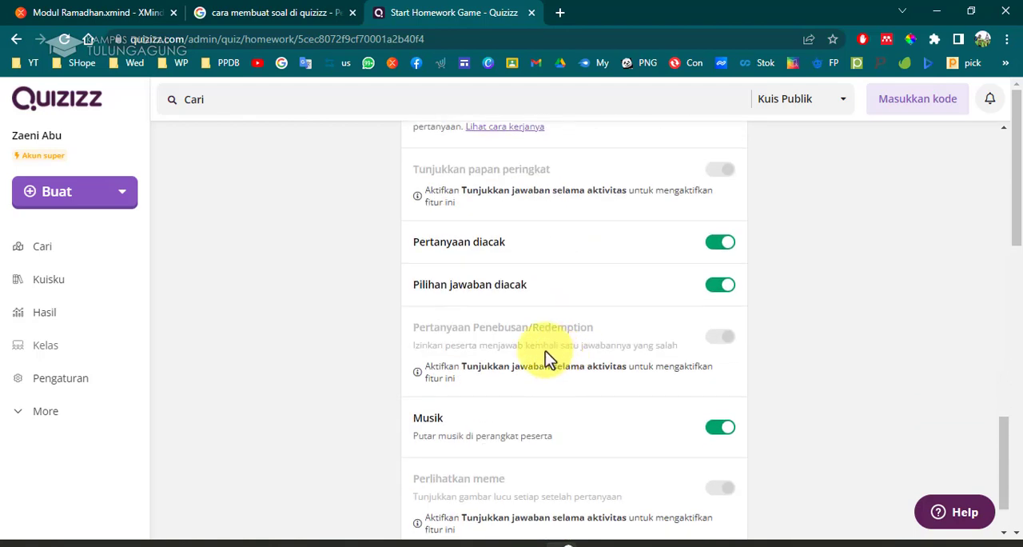
Set the show-answers-during-activity setting to Hanya validasi.
scroll(692, 406, "up", 3)
scroll(695, 408, "up", 3)
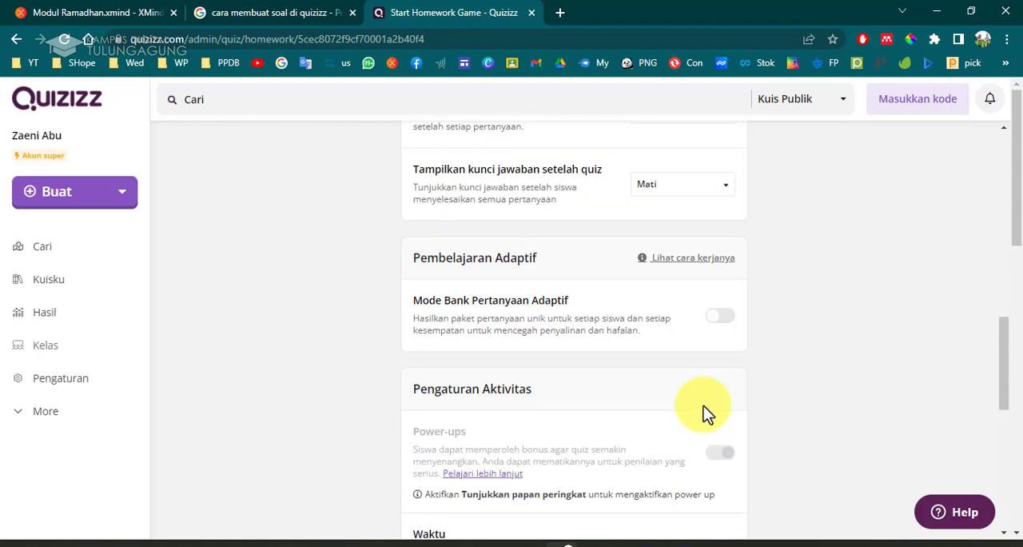
scroll(695, 400, "up", 3)
left_click(663, 346)
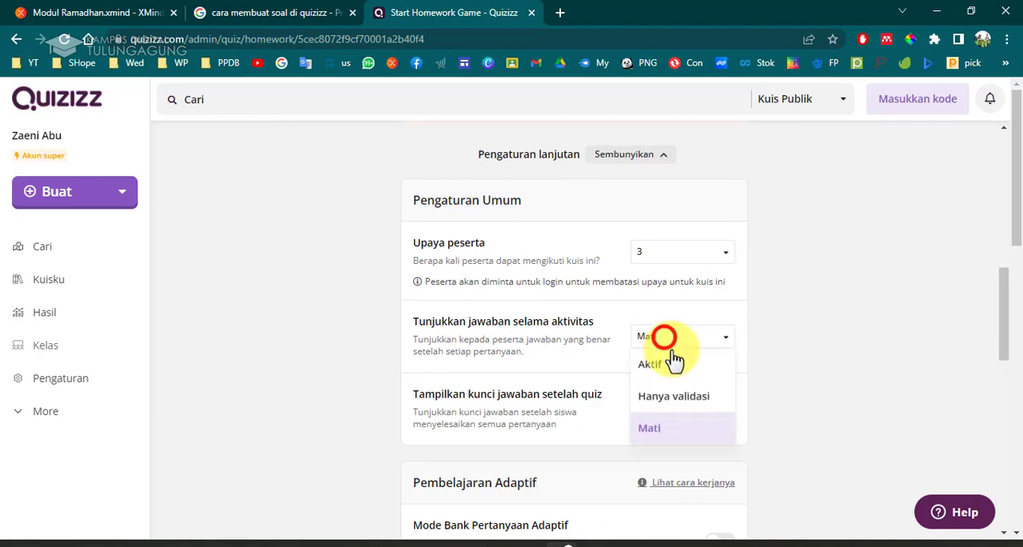
left_click(679, 398)
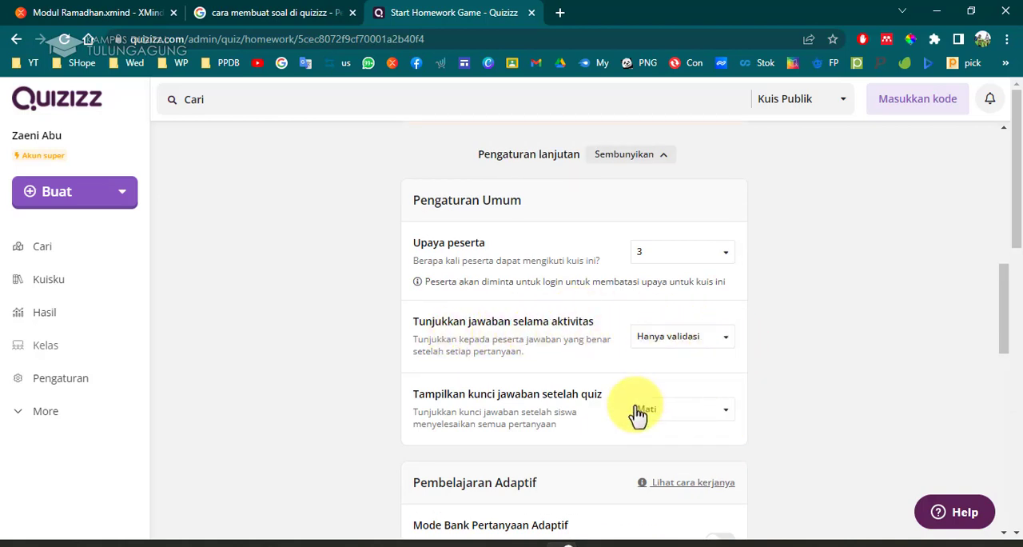
Set the Waktu timer option to Fleksibel.
scroll(701, 418, "down", 5)
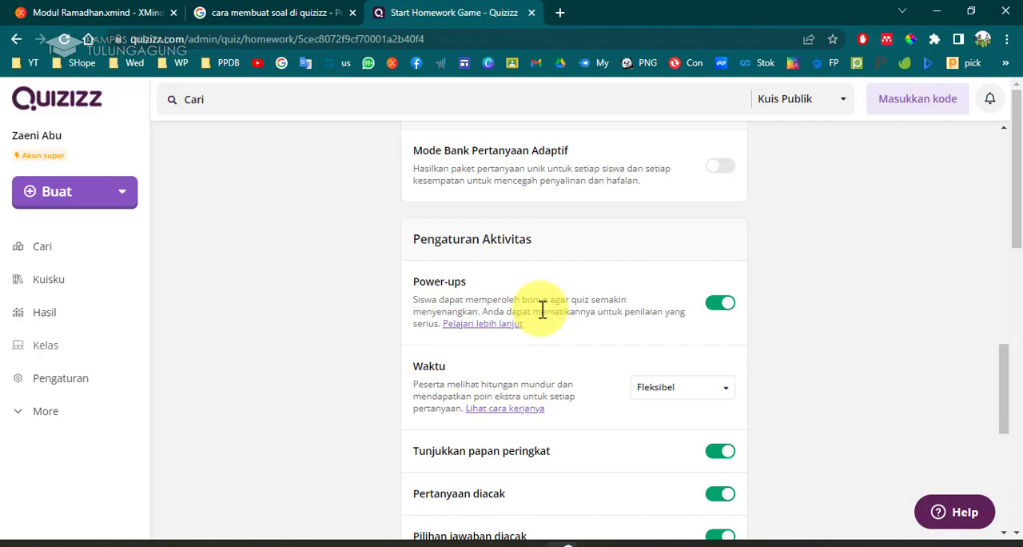
scroll(552, 328, "down", 3)
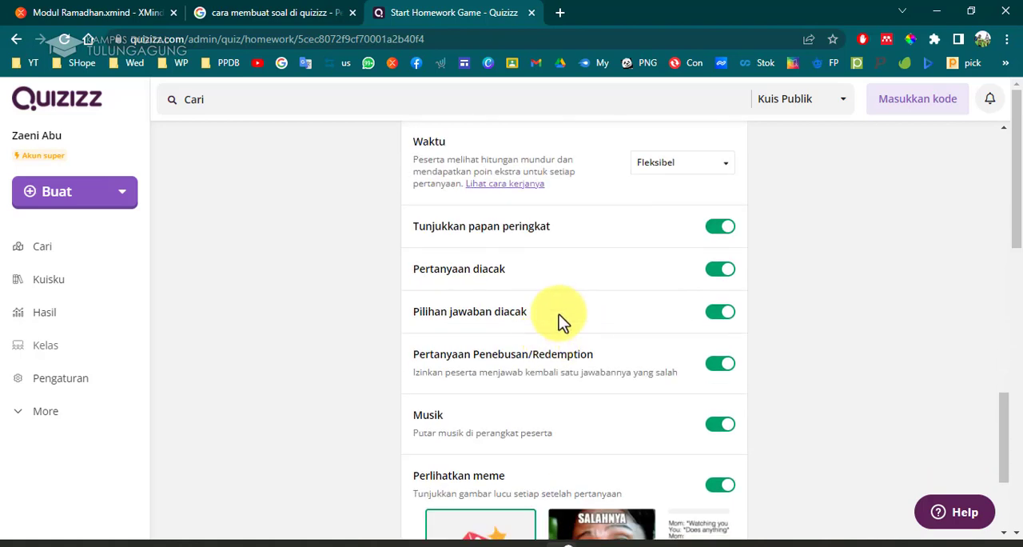
left_click(665, 167)
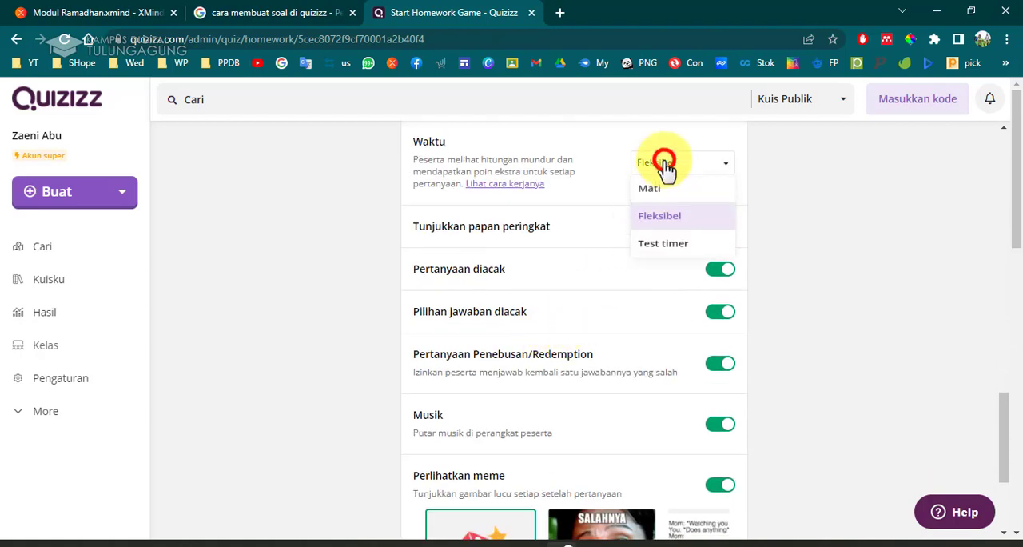
left_click(680, 226)
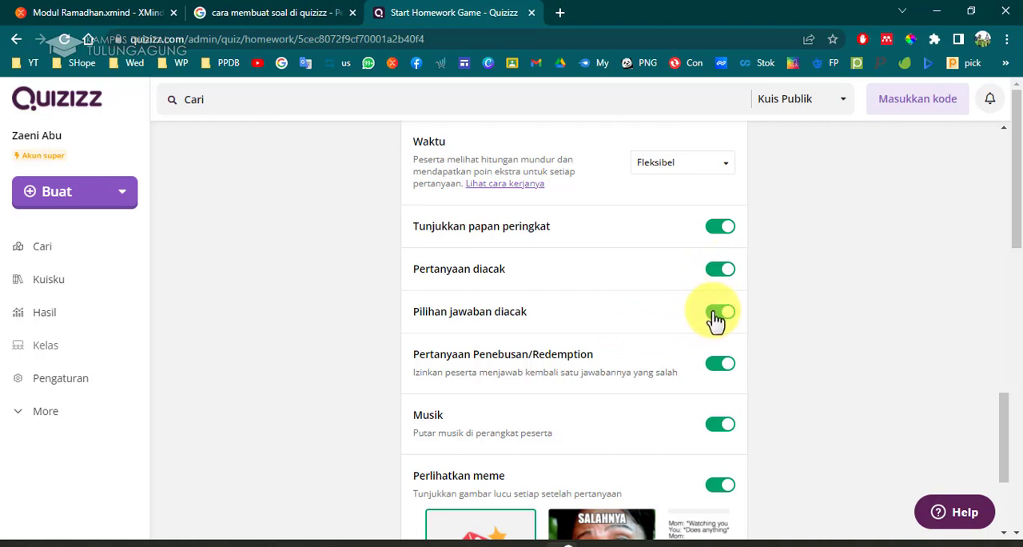
Turn the Perlihatkan meme option off and back on.
scroll(723, 411, "down", 3)
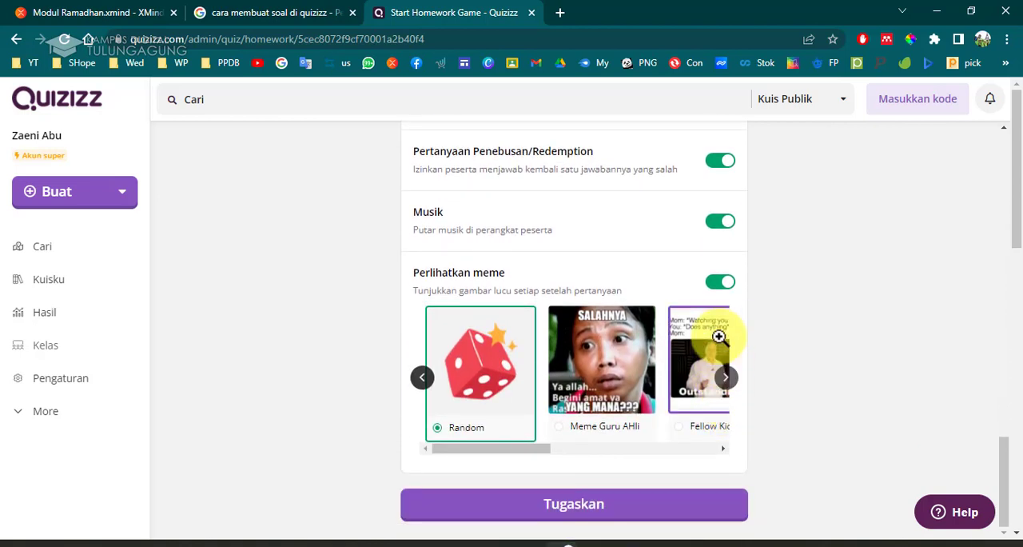
left_click(719, 286)
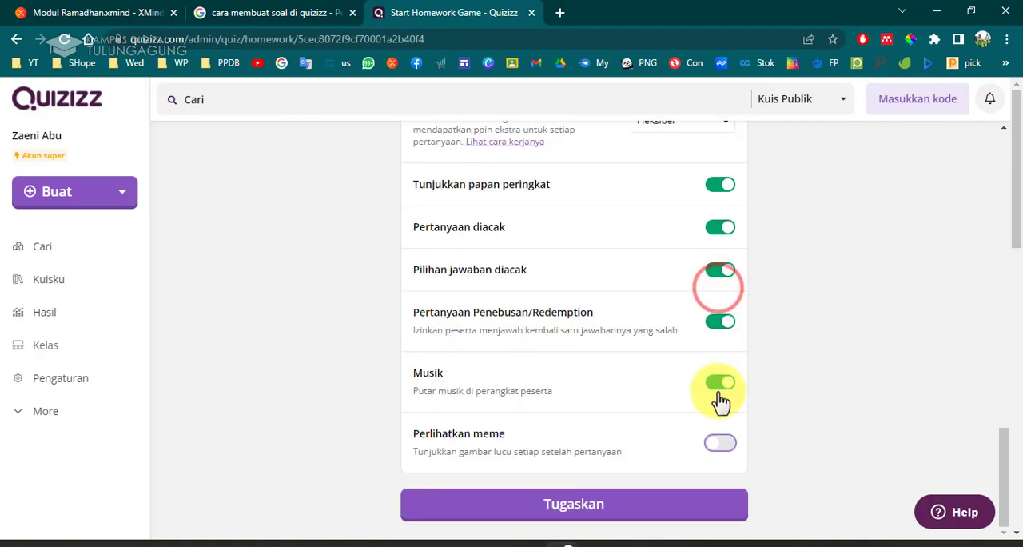
left_click(720, 445)
Browse the meme set choices forward and back.
scroll(722, 452, "down", 2)
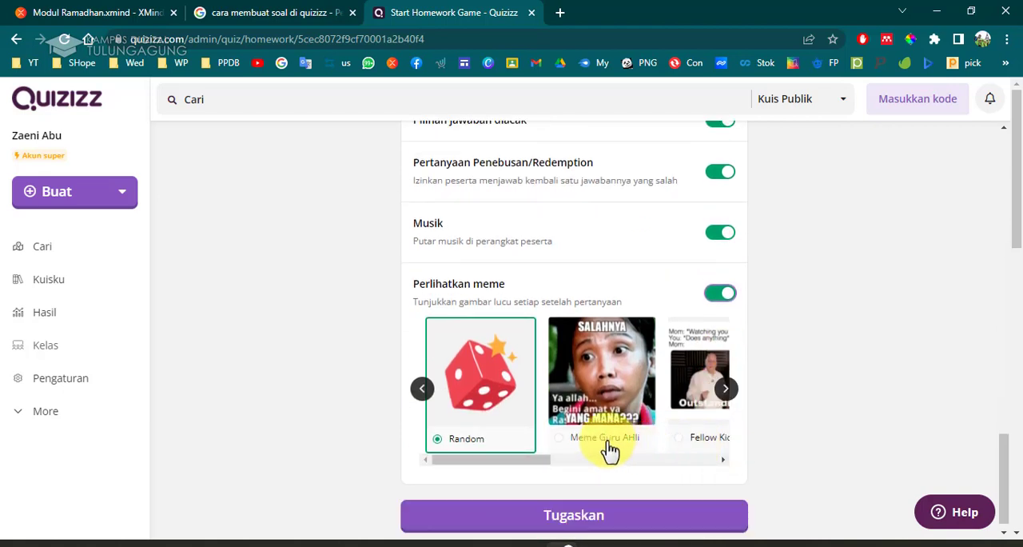
left_click(727, 387)
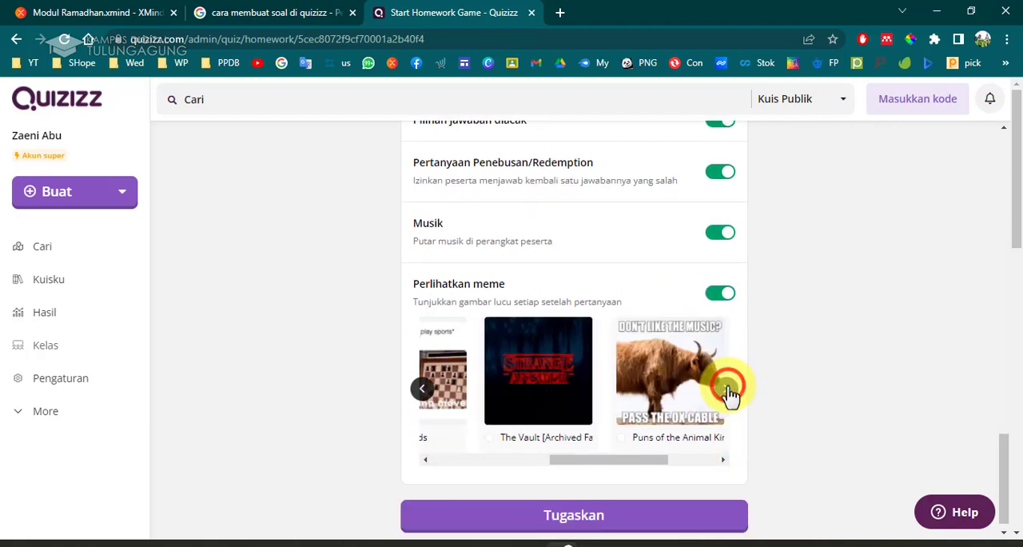
left_click(420, 388)
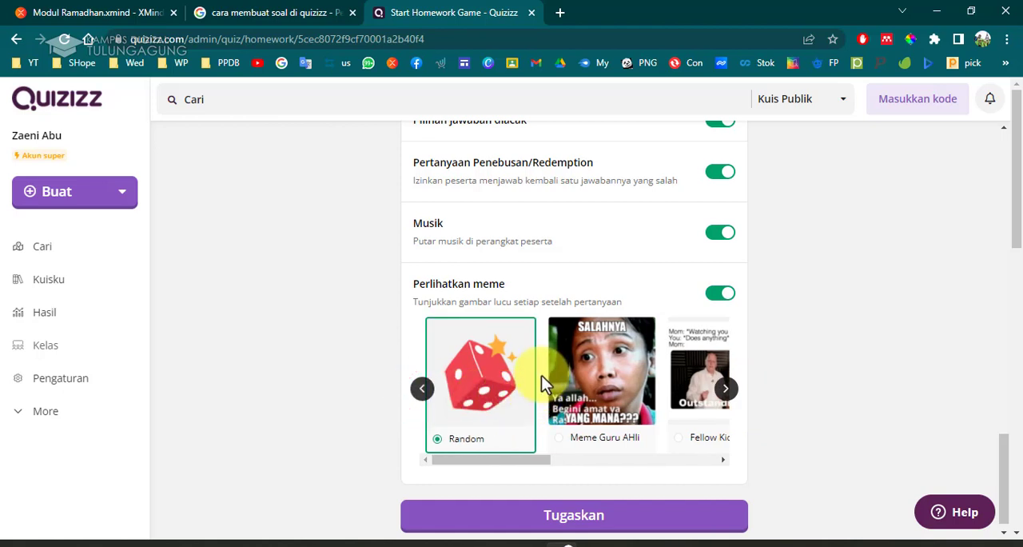
Reselect 3 as the number of participant attempts (Upaya peserta).
scroll(589, 411, "up", 10)
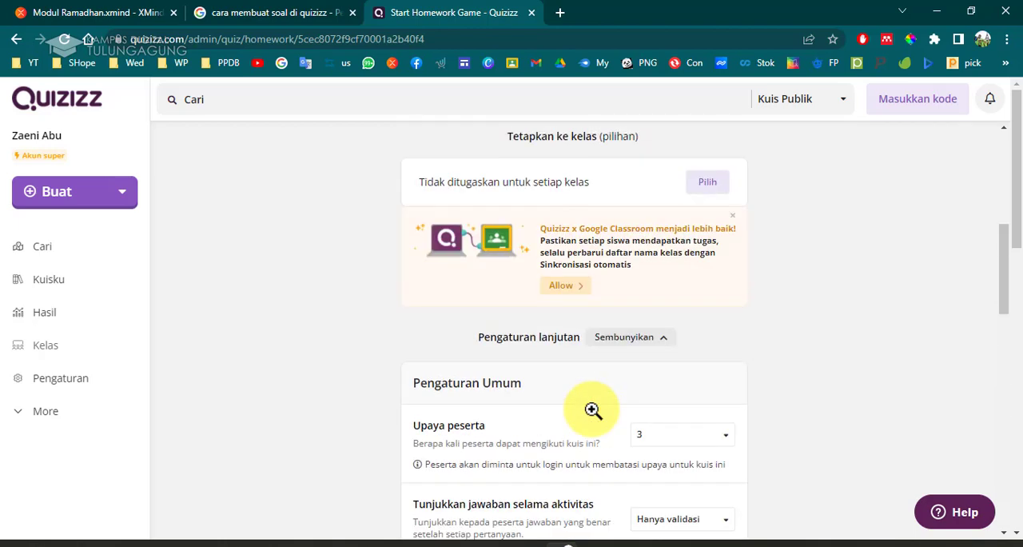
scroll(591, 411, "up", 4)
scroll(591, 421, "down", 6)
scroll(591, 422, "up", 1)
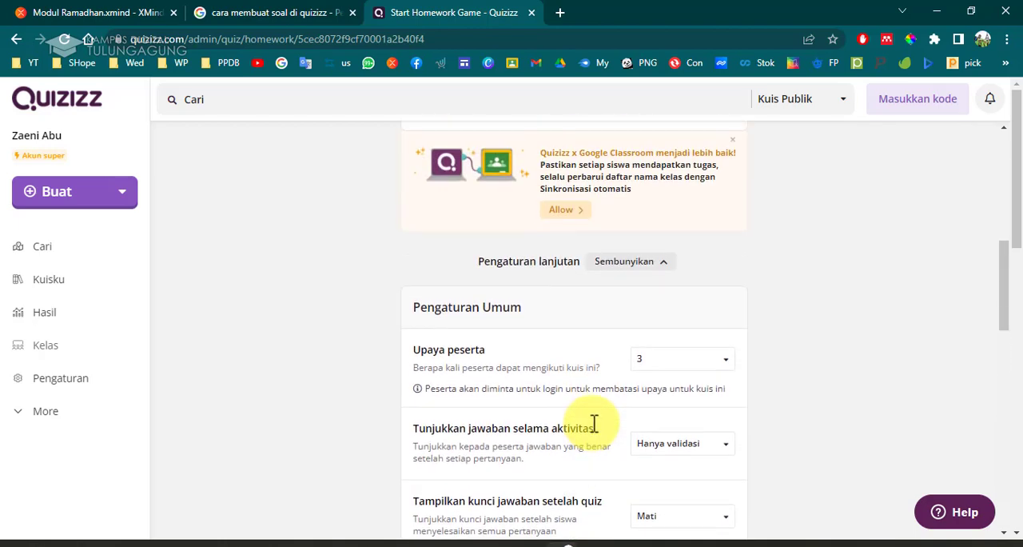
scroll(594, 423, "down", 3)
scroll(594, 423, "up", 2)
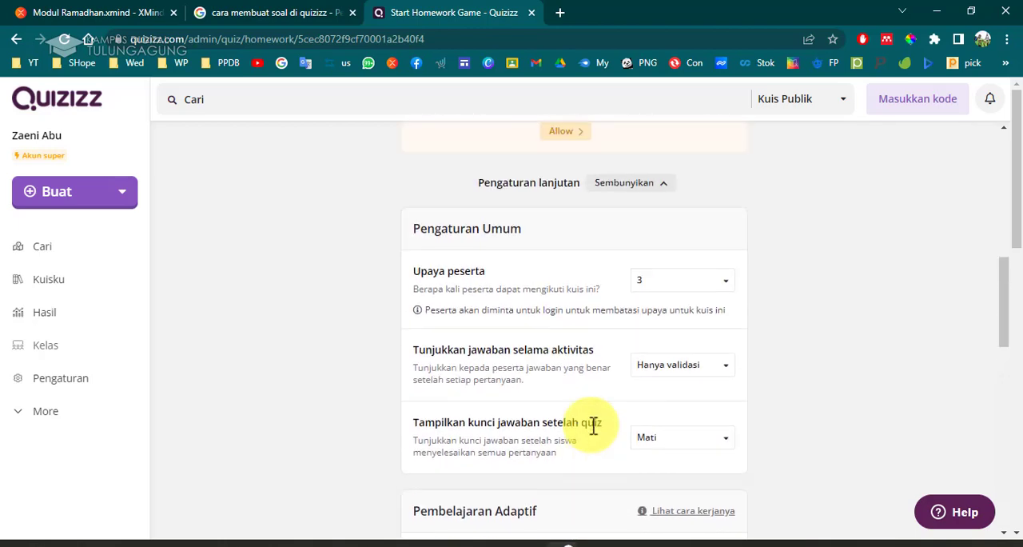
left_click(668, 297)
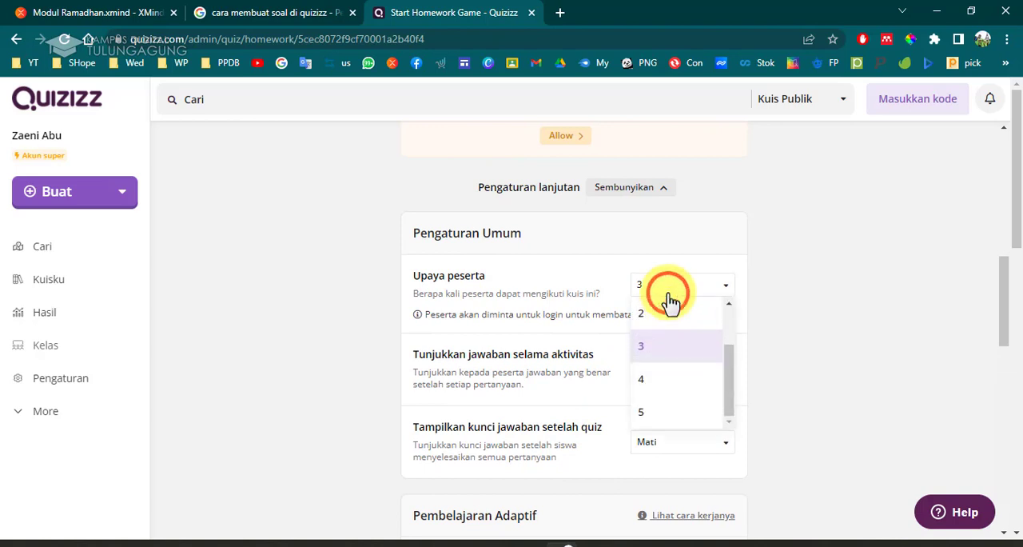
left_click(681, 351)
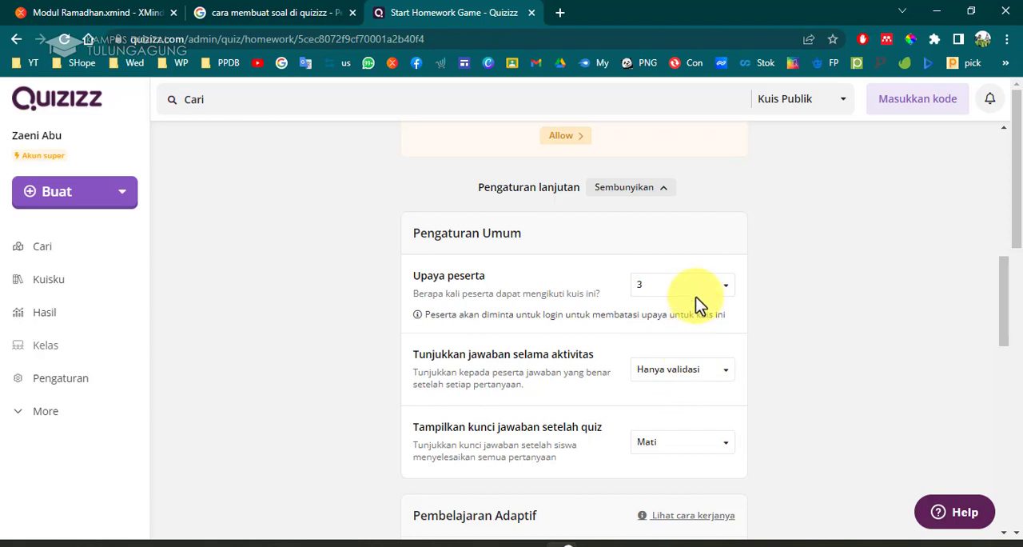
scroll(672, 295, "down", 1)
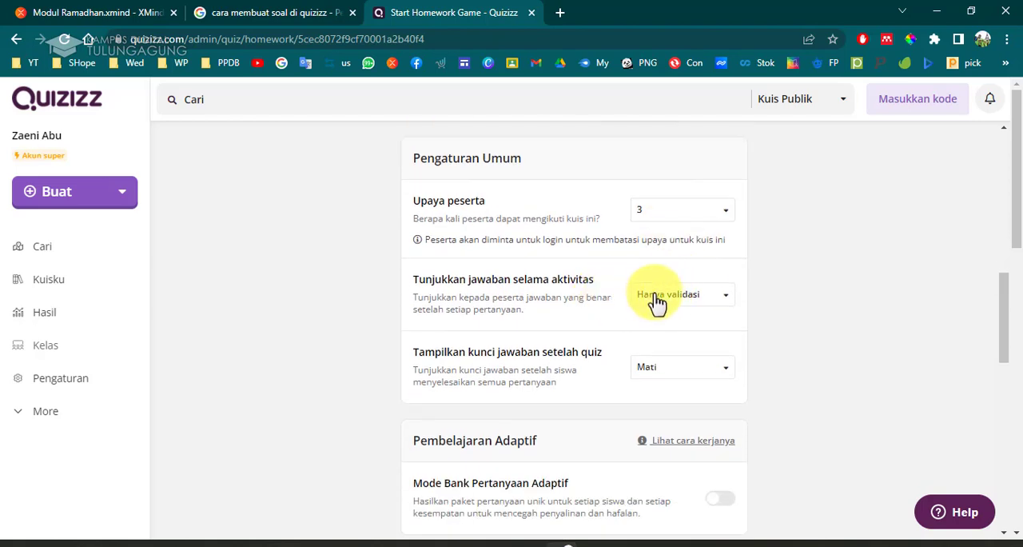
Set answer display during the activity to Hanya validasi and the answer key after the quiz to Mati.
left_click(656, 295)
left_click(675, 353)
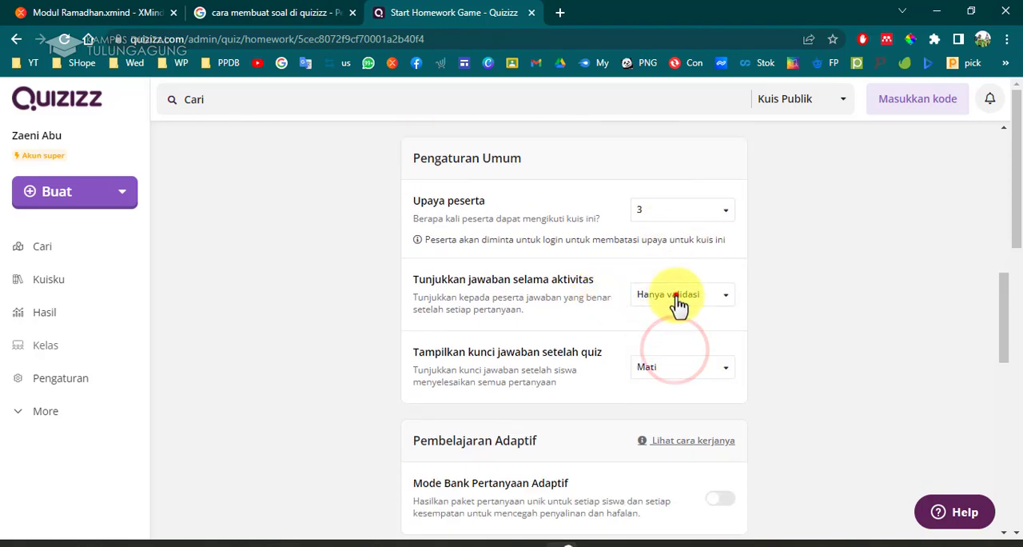
left_click(676, 300)
left_click(676, 357)
scroll(666, 352, "down", 2)
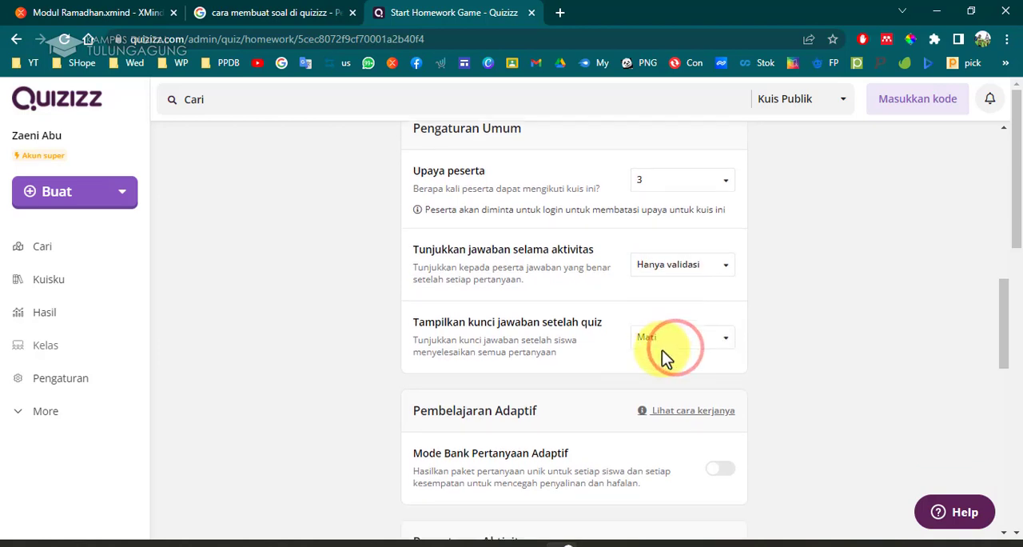
left_click(651, 214)
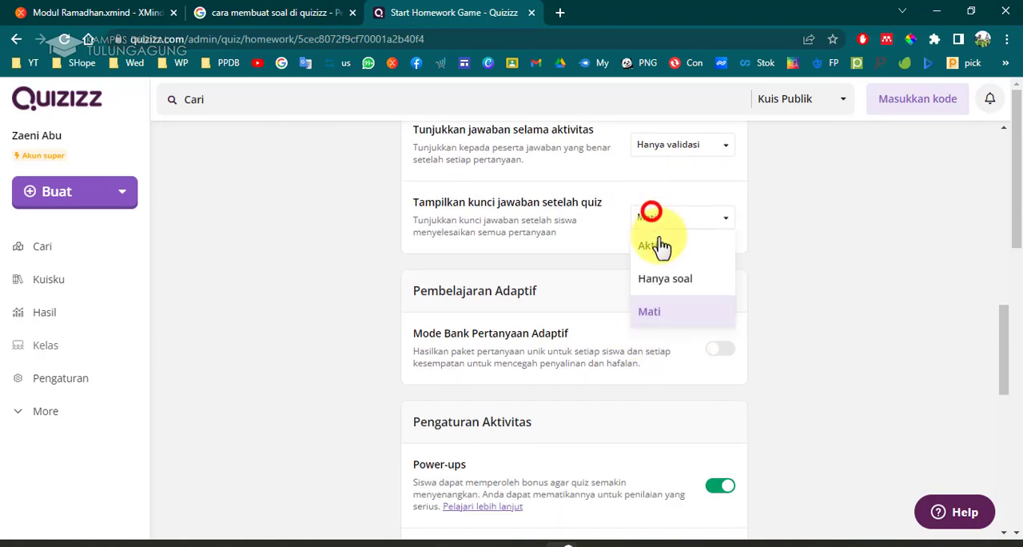
left_click(672, 307)
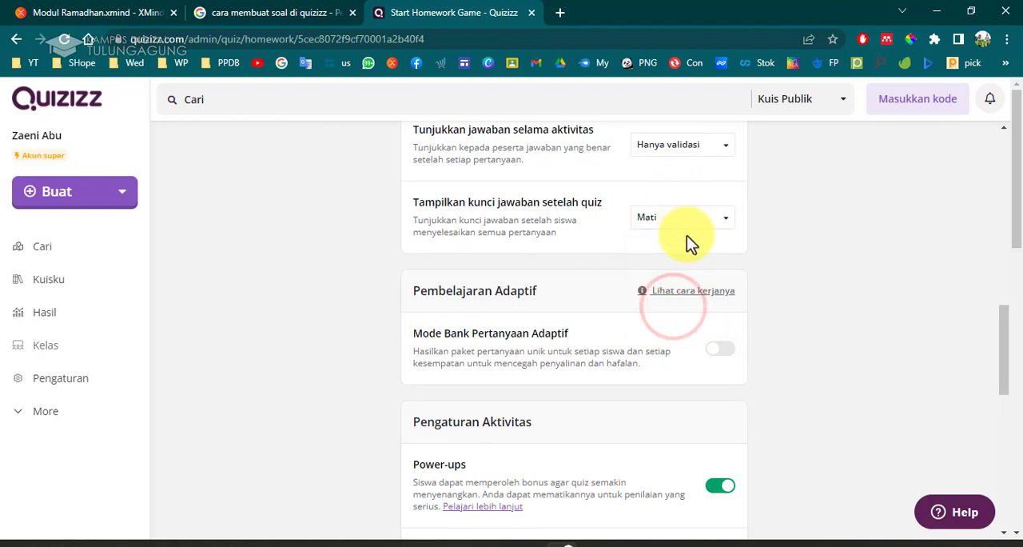
Review the remaining activity settings and assign the quiz as homework.
scroll(690, 298, "down", 1)
scroll(689, 300, "down", 2)
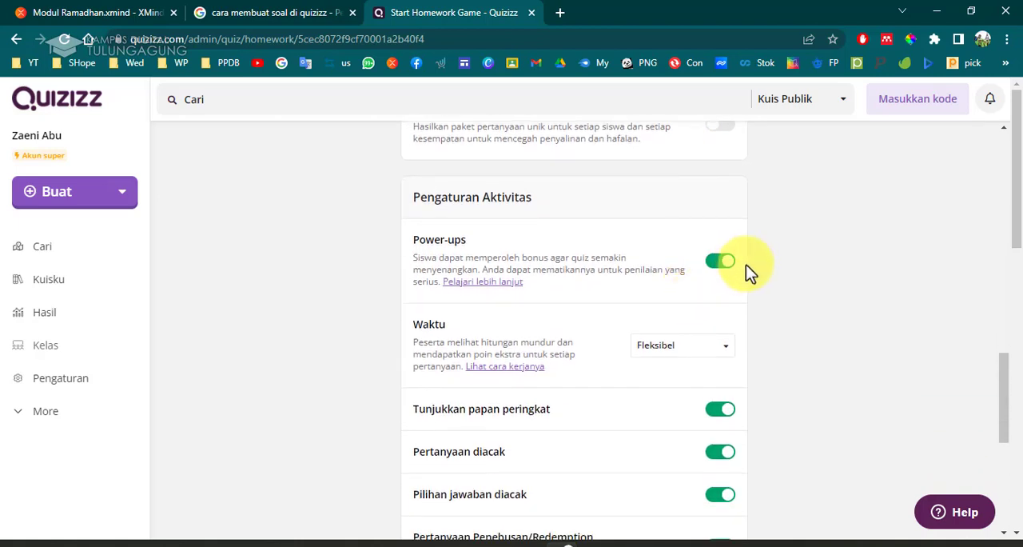
scroll(746, 264, "down", 3)
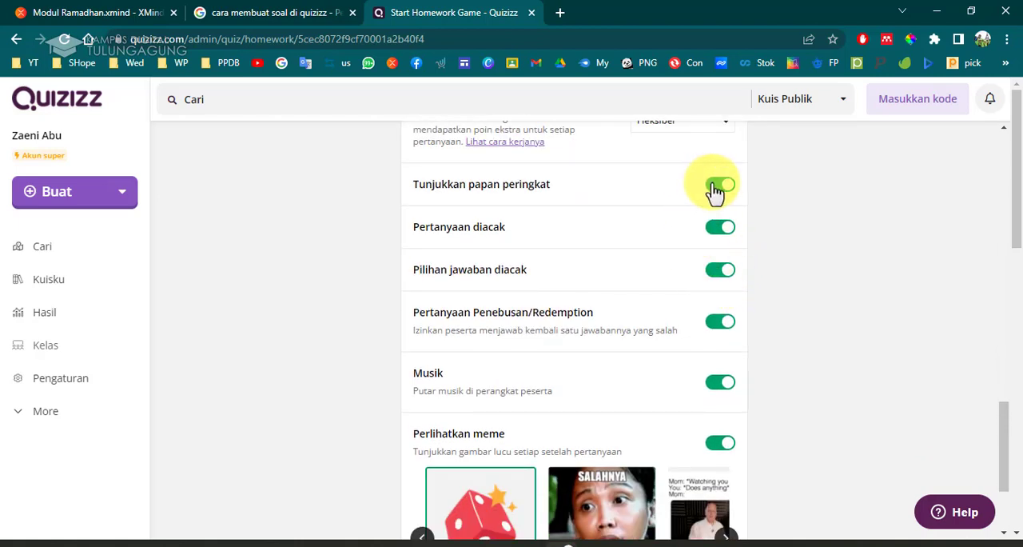
scroll(727, 271, "down", 1)
scroll(730, 336, "down", 5)
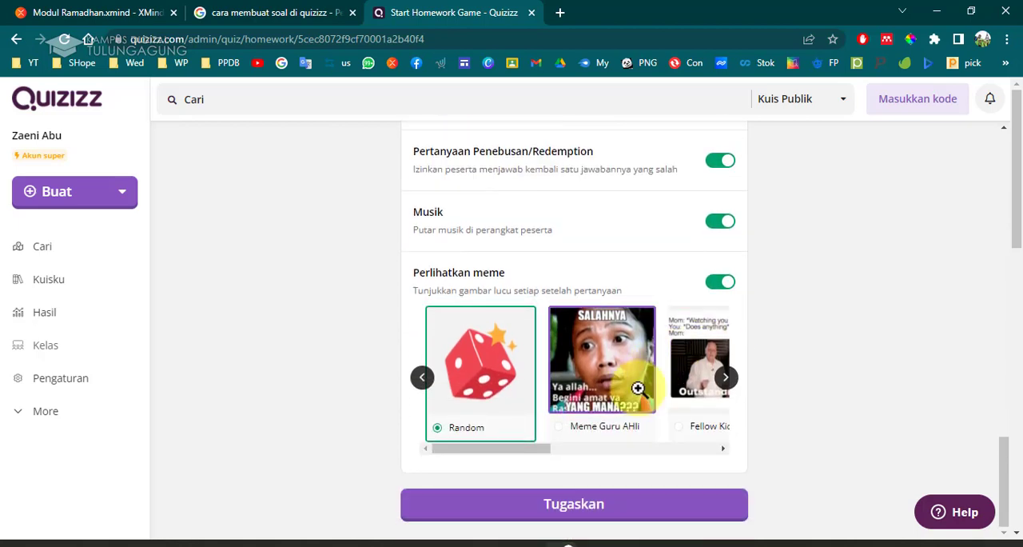
scroll(728, 409, "up", 2)
left_click(594, 361)
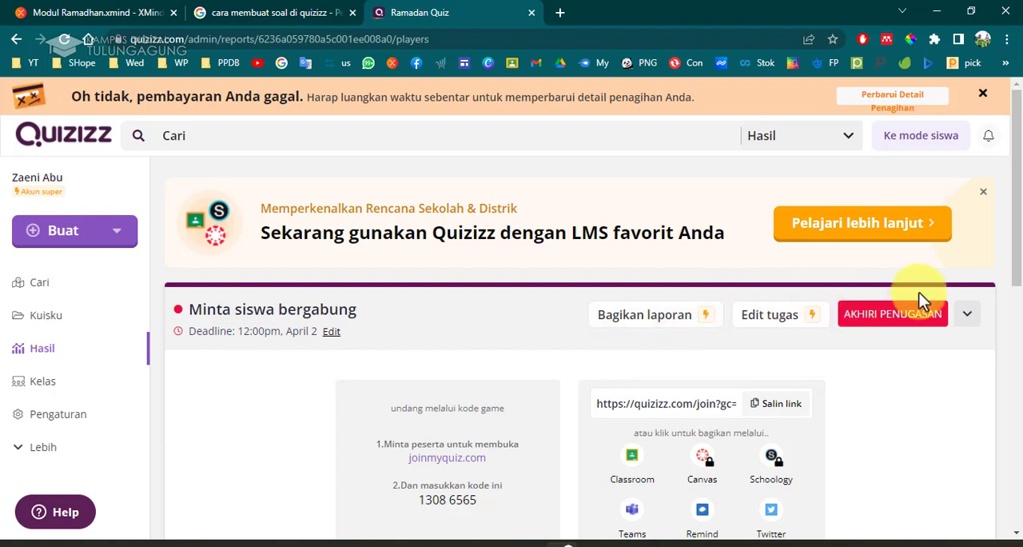
Dismiss the payment notice and copy the quiz's join link.
left_click(984, 96)
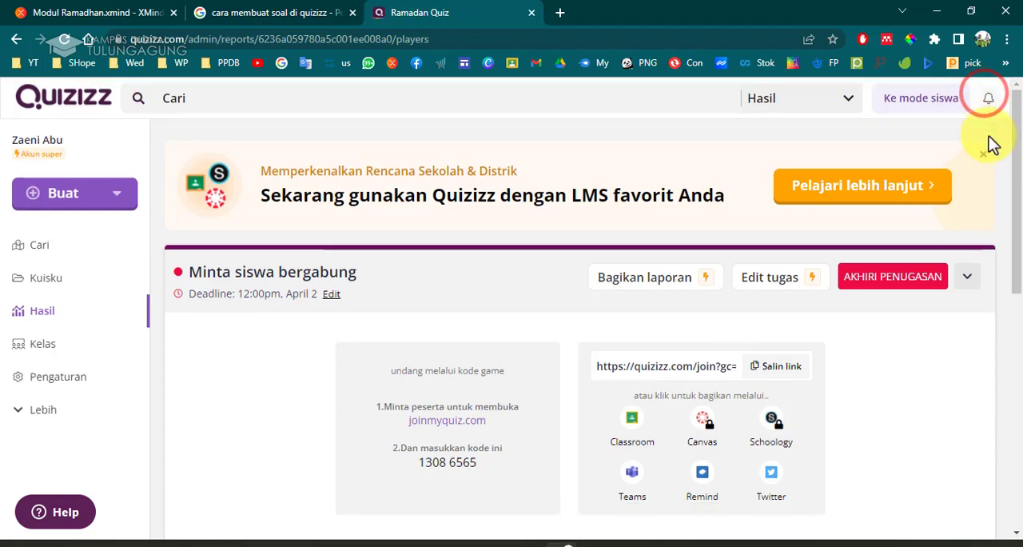
scroll(939, 396, "down", 2)
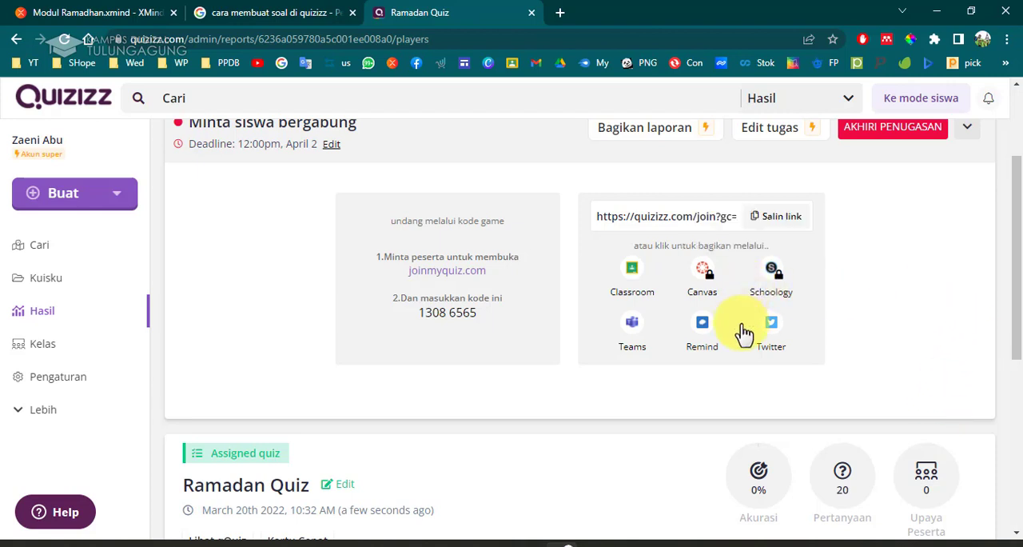
left_click(776, 222)
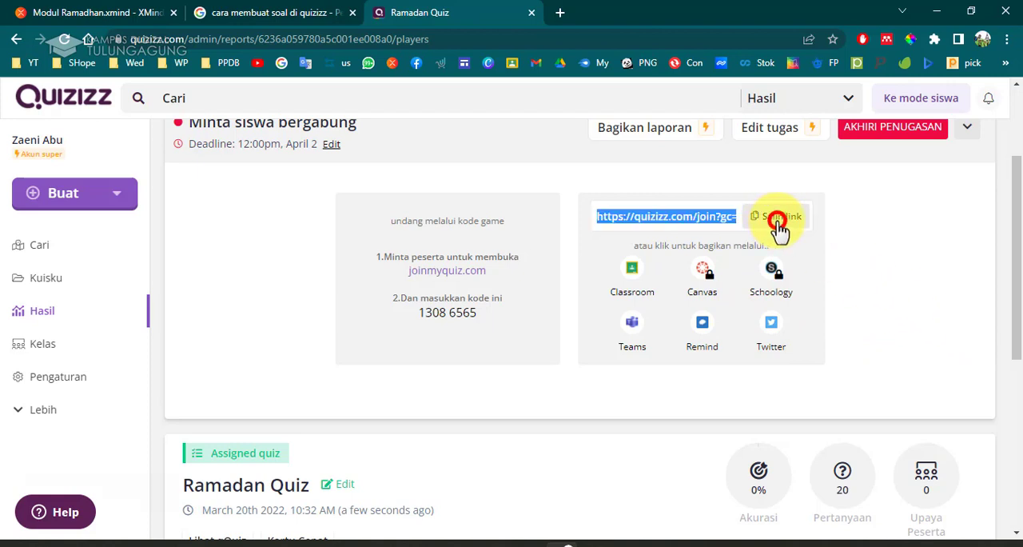
Switch to Praktek desain Modul.pptx and try pasting the join link into the Mulai Quiz button on slide 12, then undo it.
left_click(114, 16)
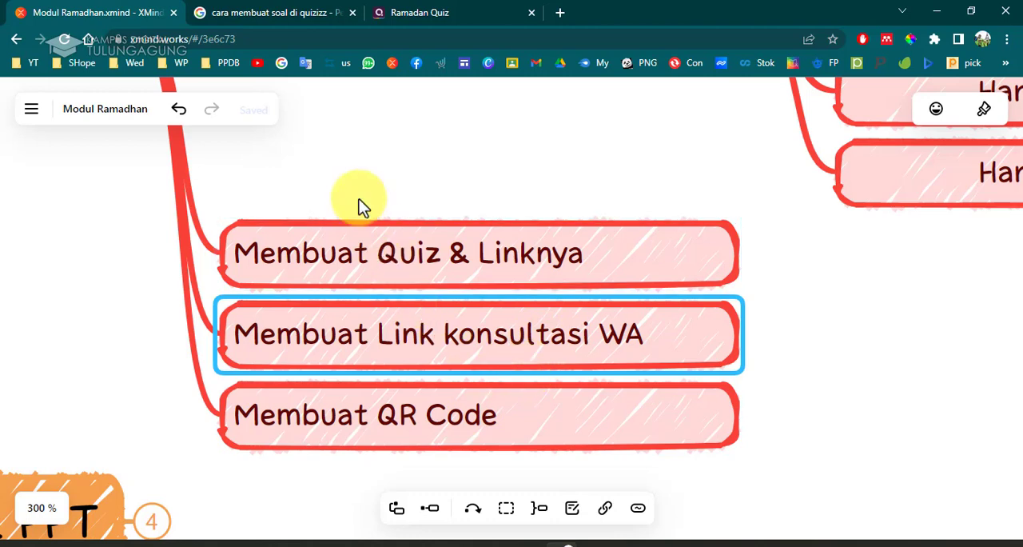
mouse_move(541, 544)
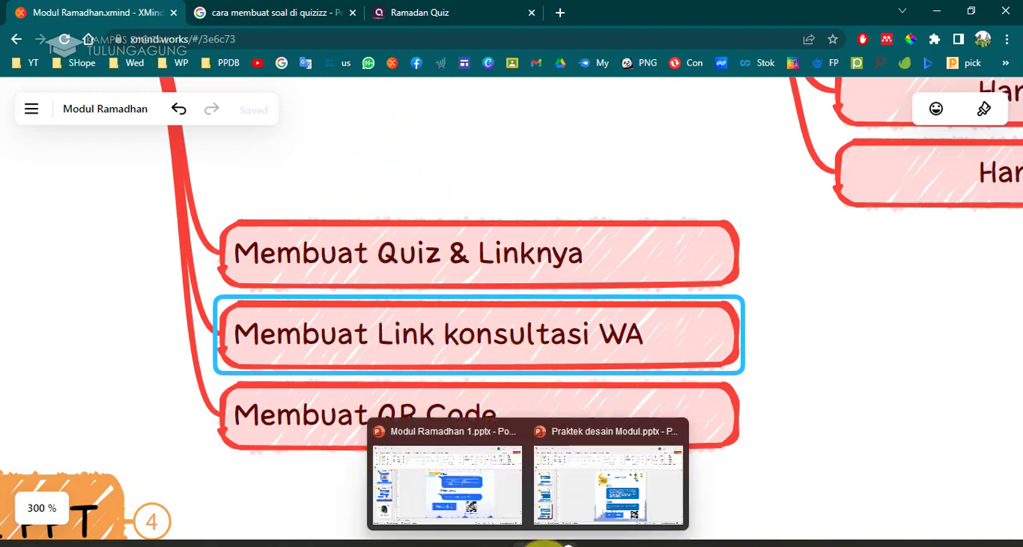
left_click(573, 497)
scroll(598, 434, "down", 1)
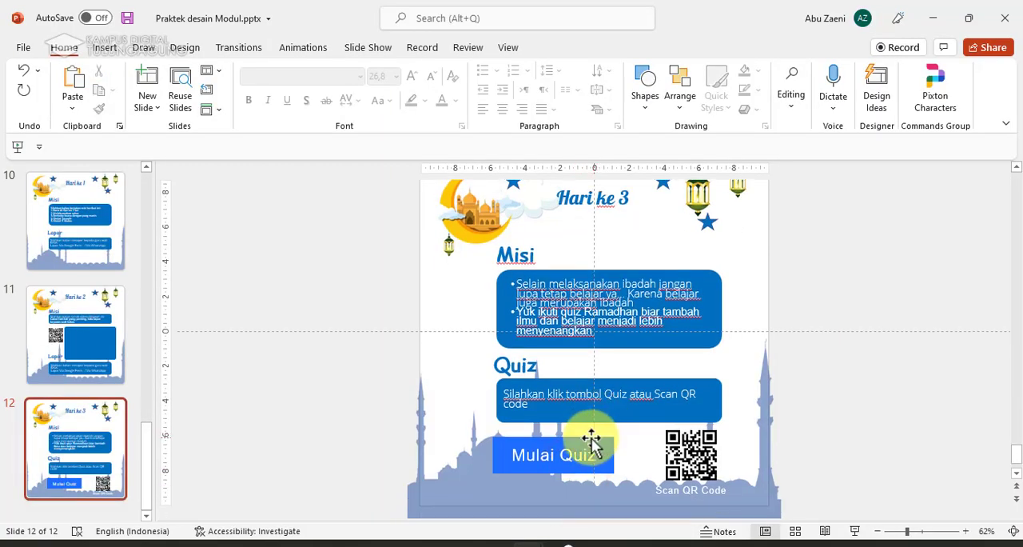
left_click(549, 460)
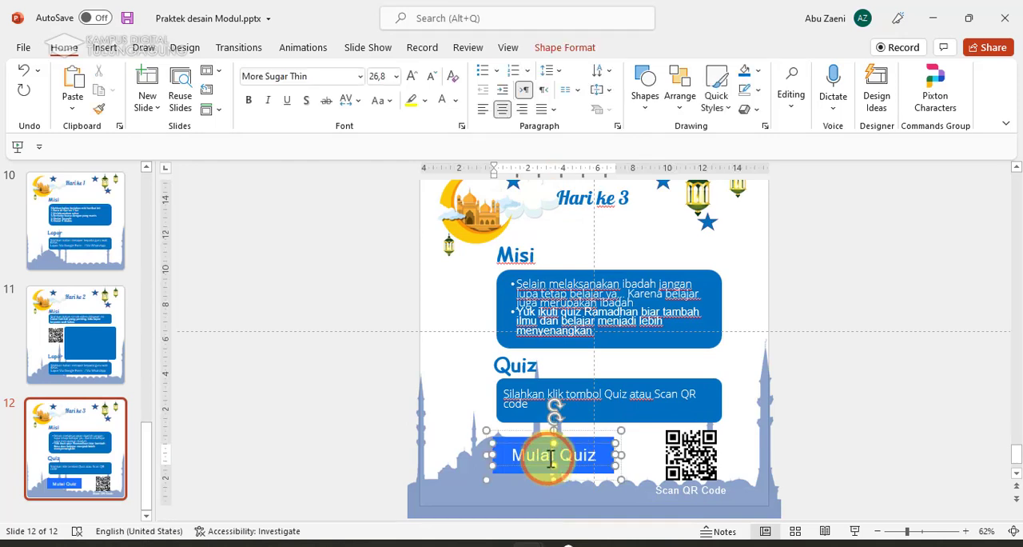
triple_click(550, 454)
key("ctrl+v")
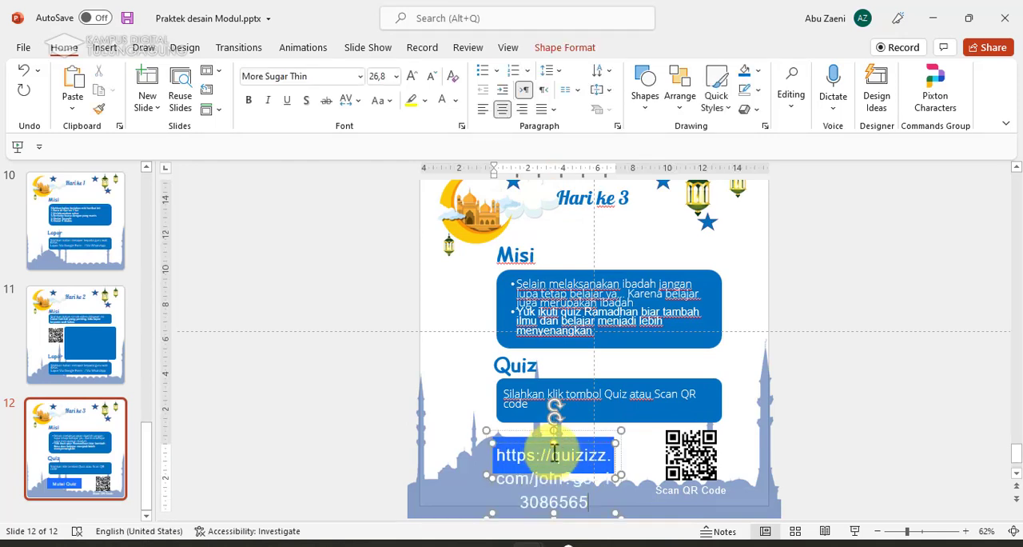
scroll(587, 453, "down", 1)
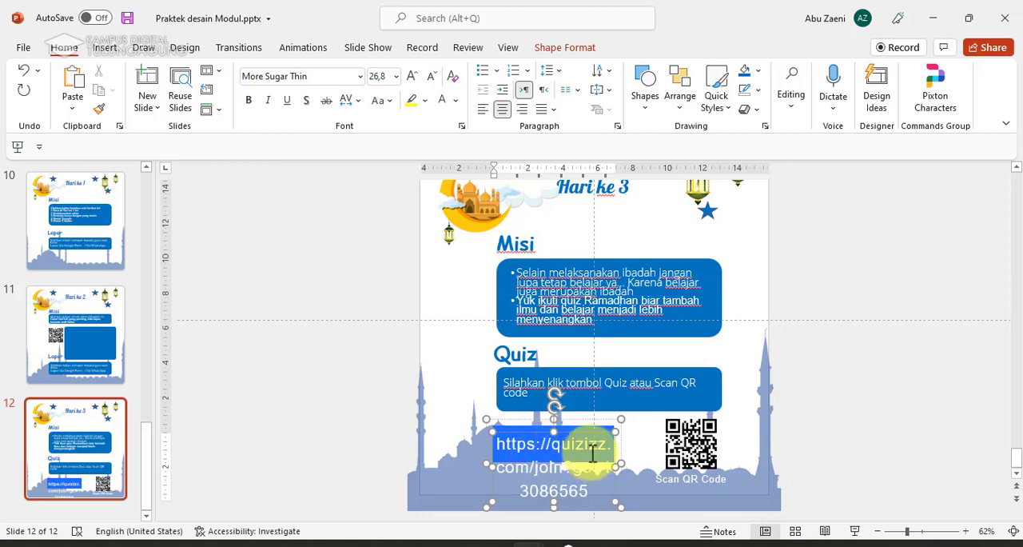
key("ctrl+z")
left_click(818, 394)
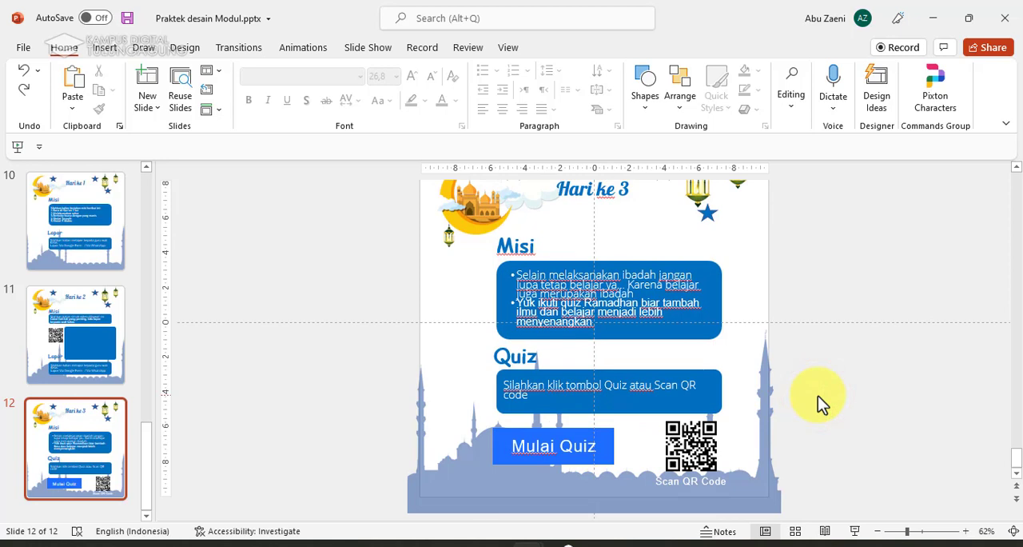
Return to the browser, open a new tab and search Google for qr code generator.
mouse_move(567, 544)
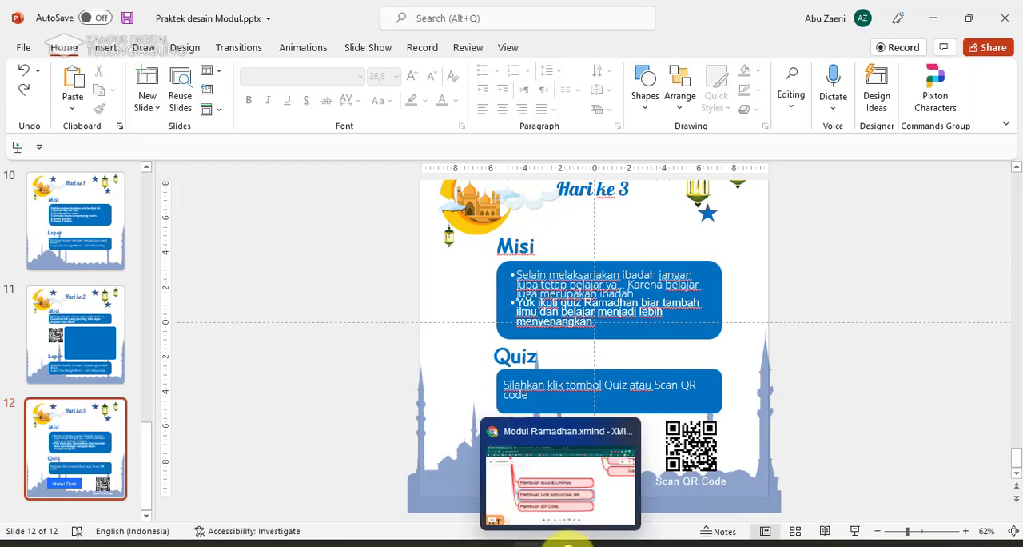
left_click(588, 480)
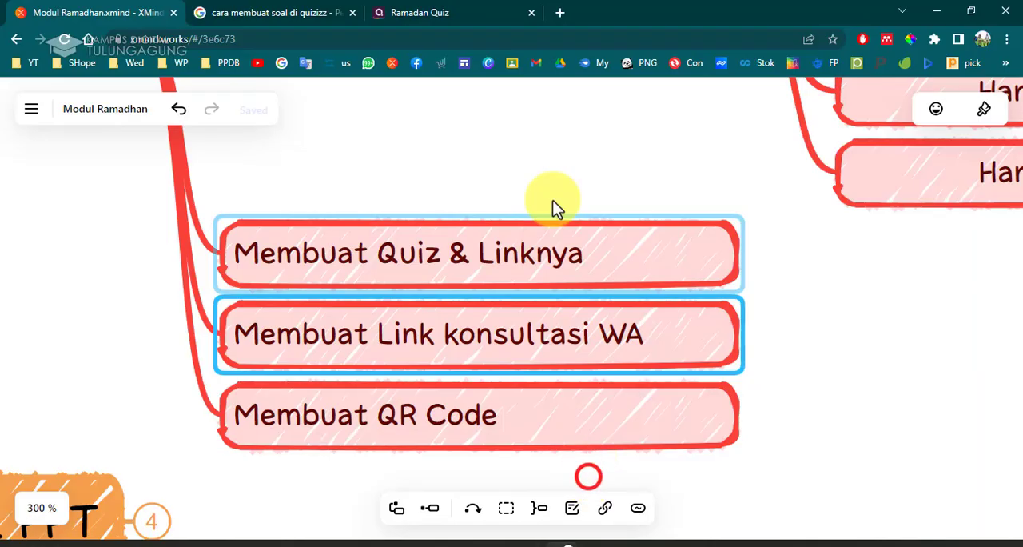
left_click(563, 13)
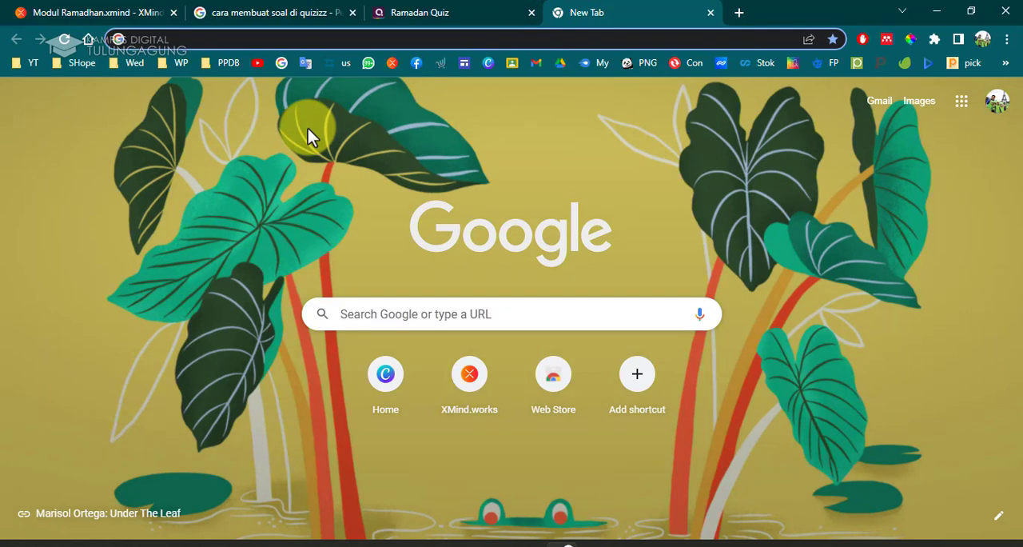
type("qr")
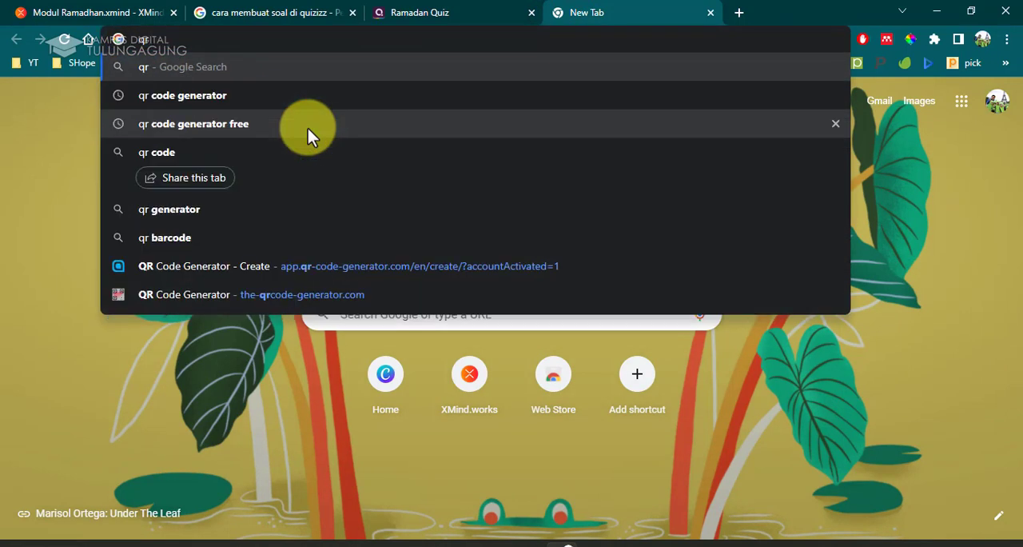
left_click(297, 98)
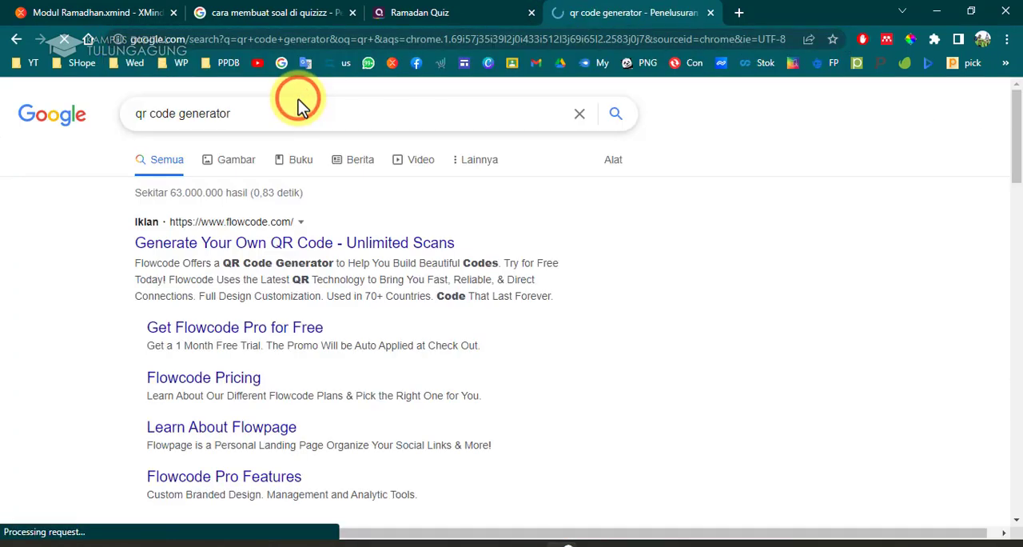
Open the the-qrcode-generator.com QR Code Generator result in a new tab.
scroll(319, 336, "down", 4)
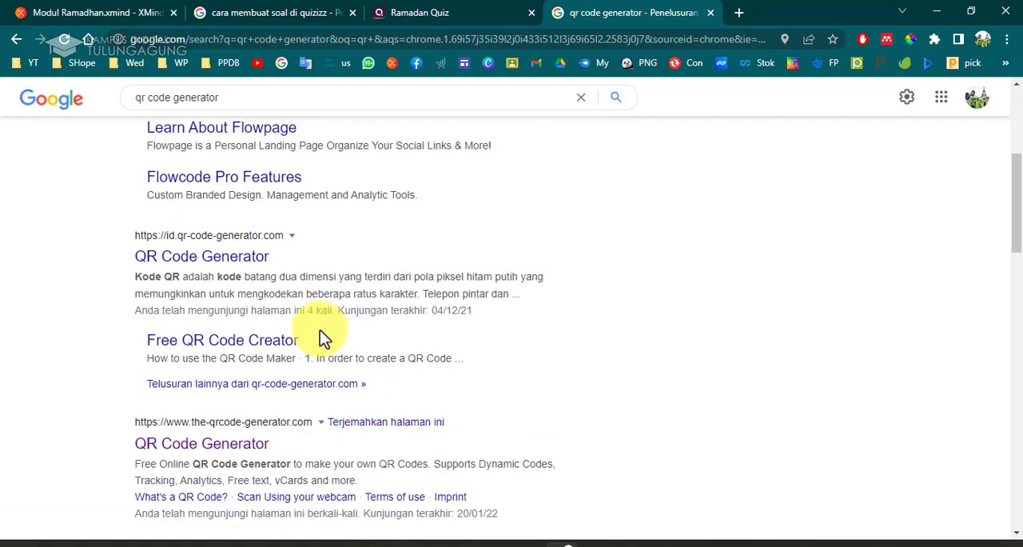
scroll(320, 332, "down", 3)
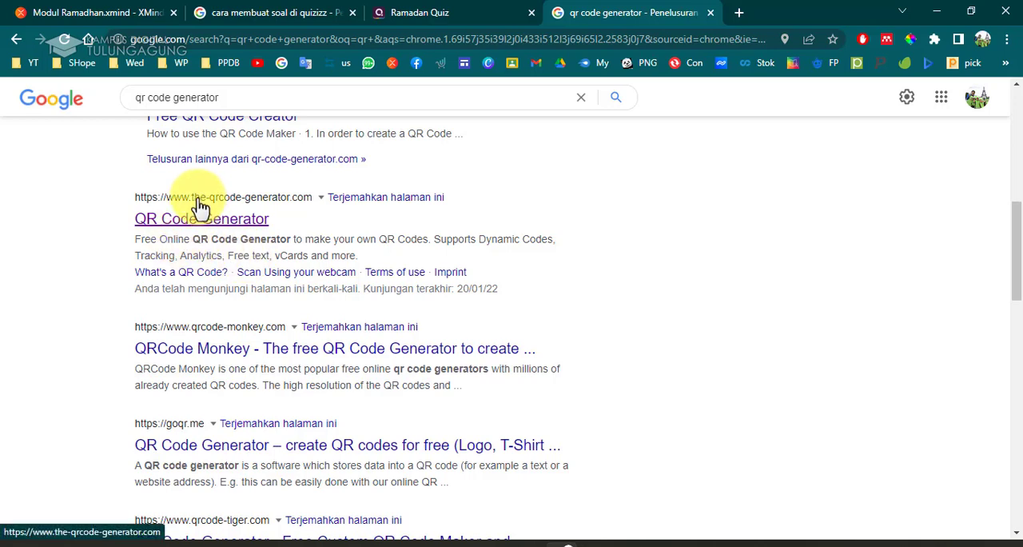
scroll(213, 255, "up", 2)
scroll(212, 267, "down", 2)
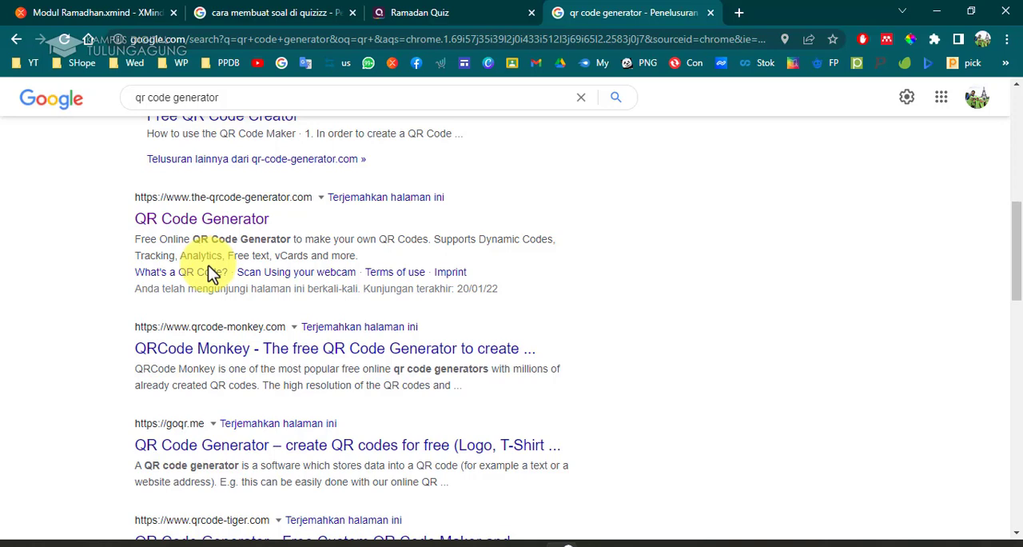
right_click(240, 228)
left_click(268, 232)
left_click(727, 12)
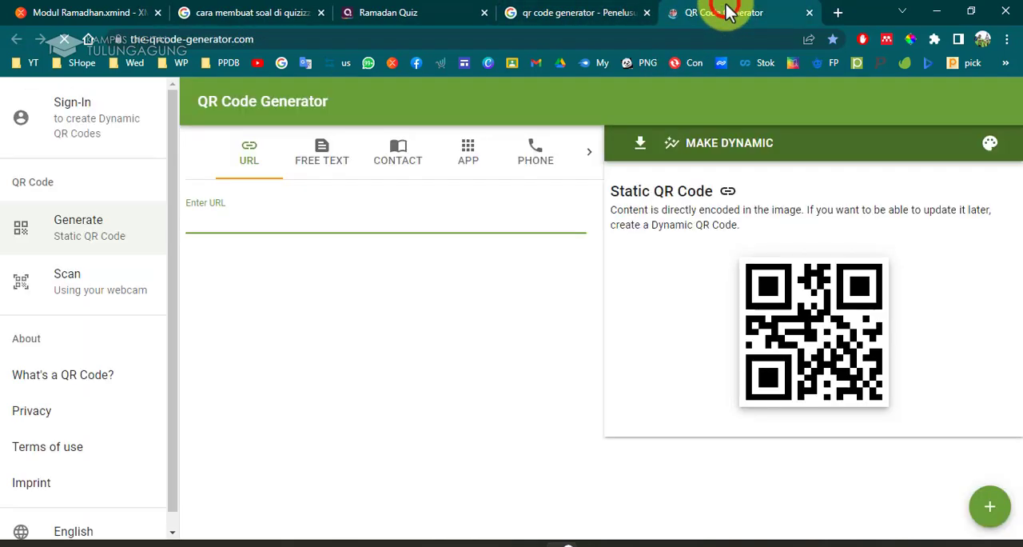
left_click(587, 15)
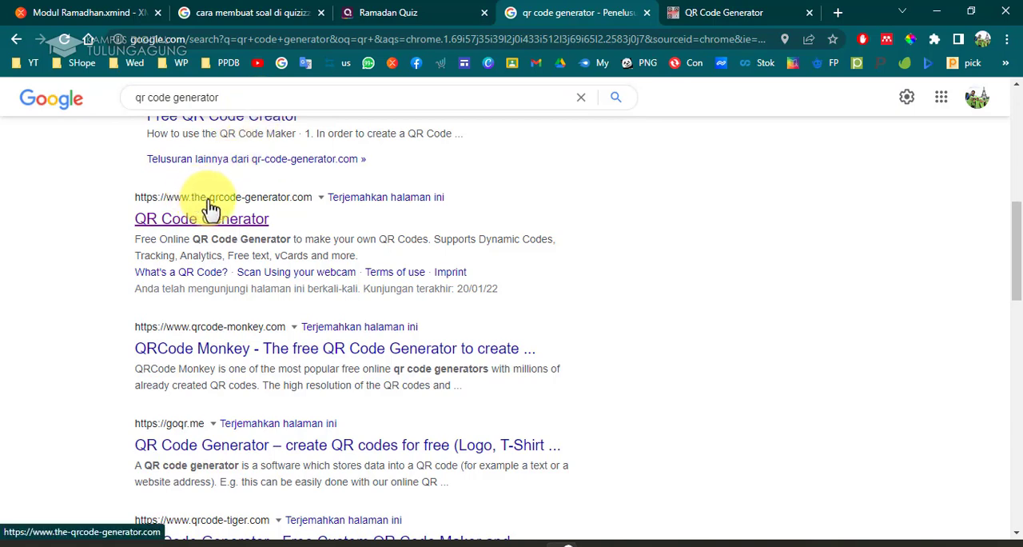
left_click(712, 17)
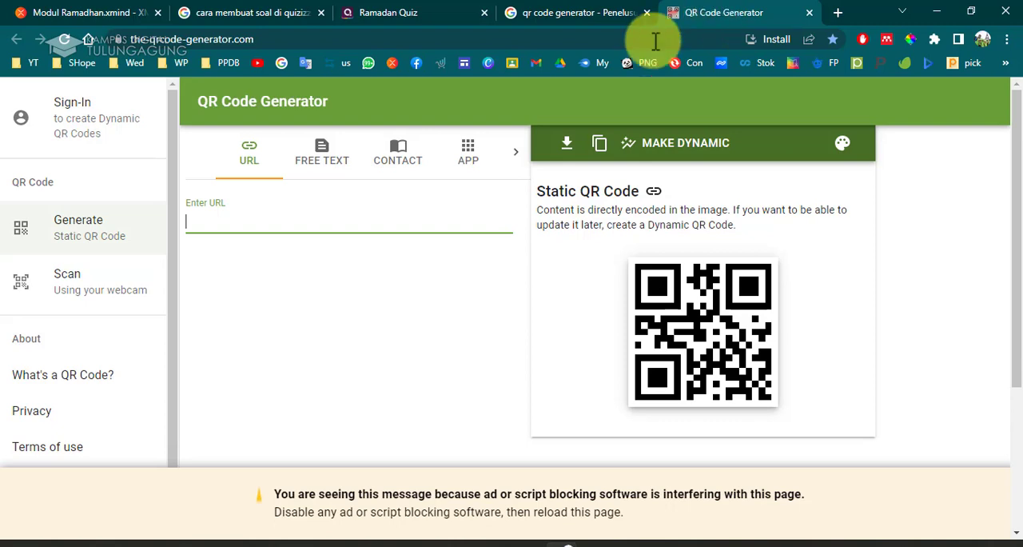
Copy the quiz join link again and paste it as the URL for a static QR code.
left_click(274, 211)
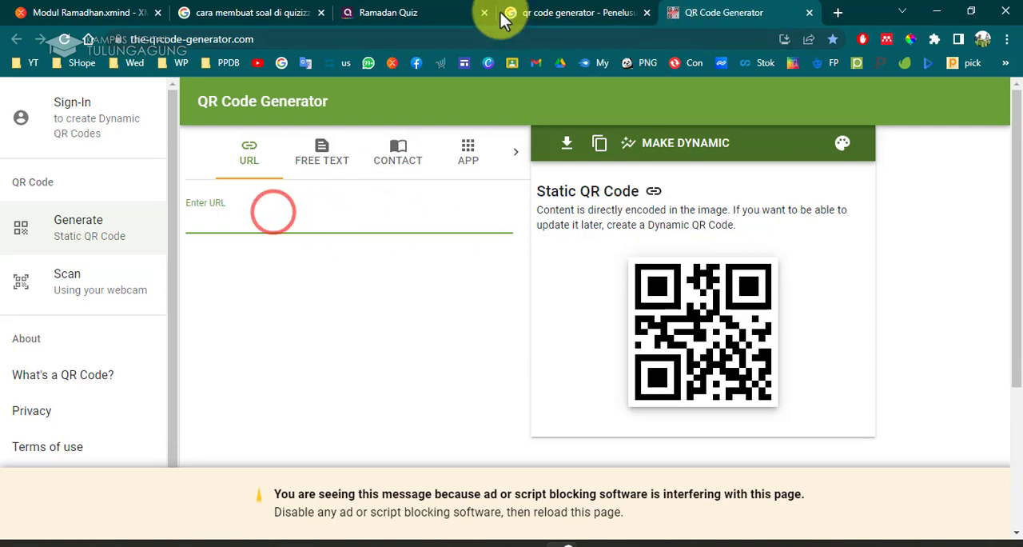
left_click(377, 12)
left_click(786, 217)
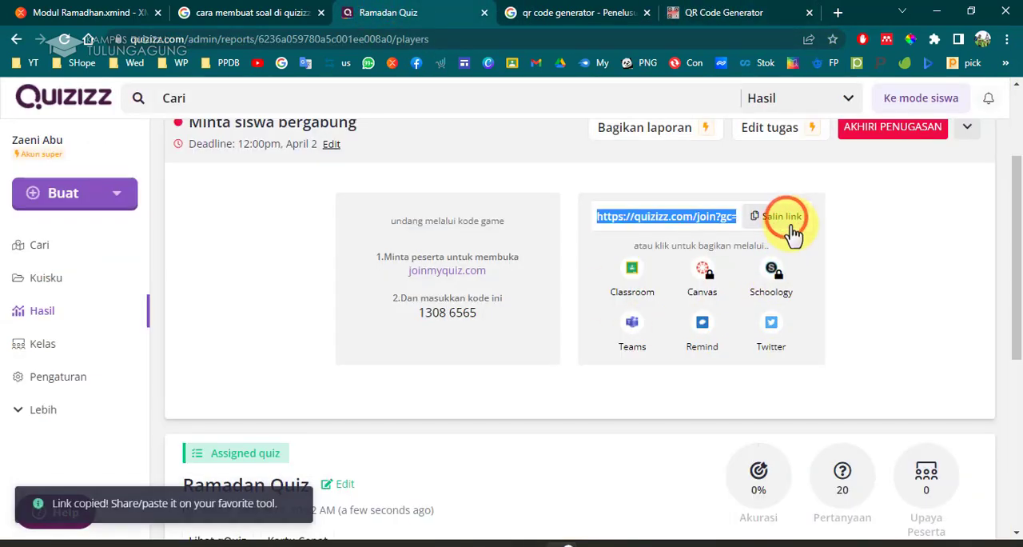
left_click(720, 12)
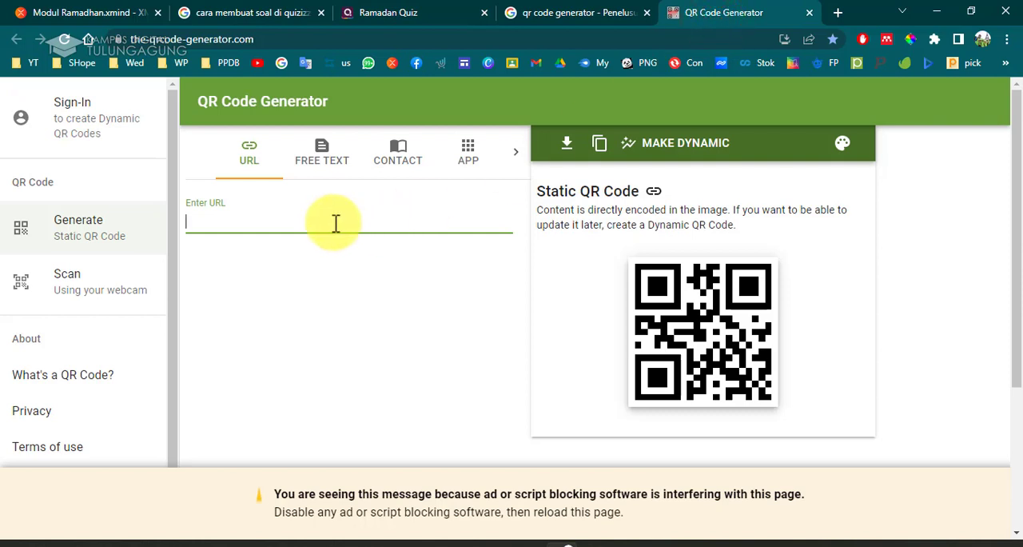
key("ctrl+v")
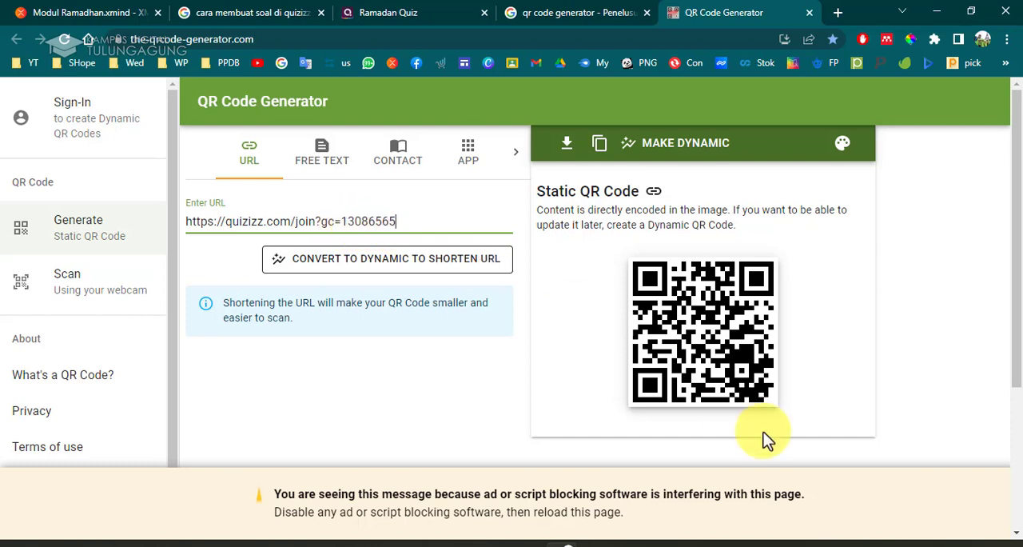
left_click(401, 220)
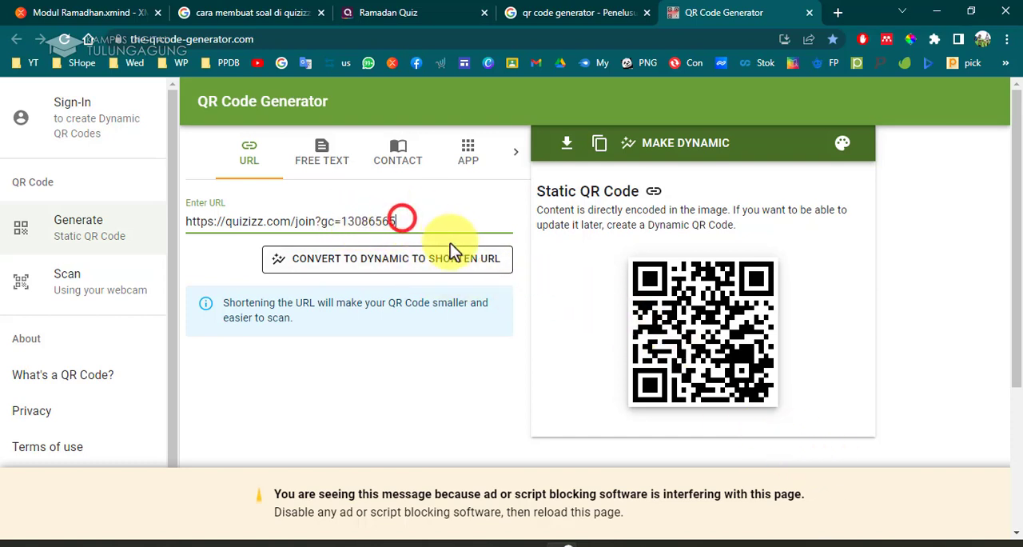
left_click(316, 163)
left_click(270, 160)
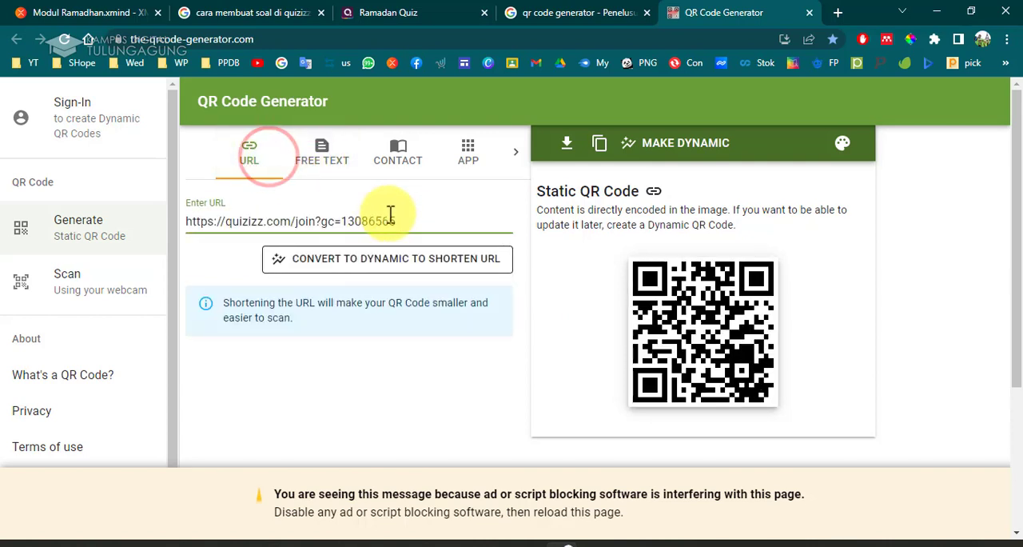
Clear the URL field and paste the quiz join link into it again.
left_click_drag(445, 216, 162, 200)
key("BackSpace")
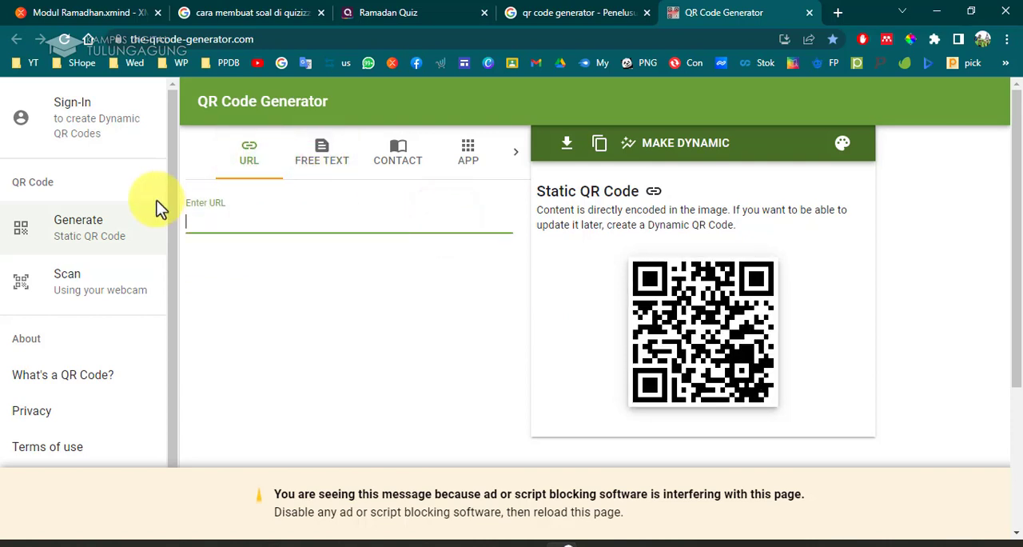
key("ctrl+v")
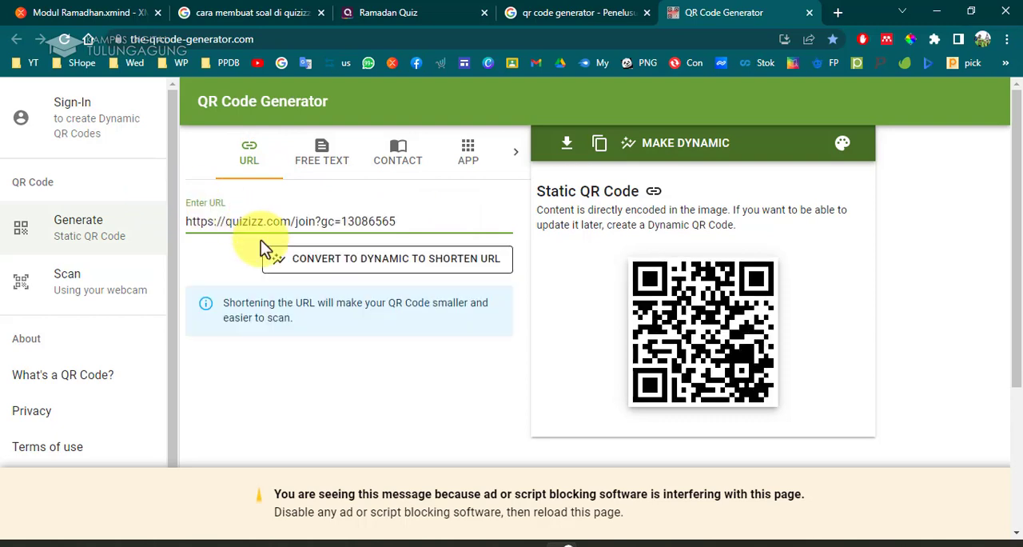
Download the QR code as a PNG named Quiz Ramadhan 1 into the 7 Modul Ramadhan folder.
left_click(570, 146)
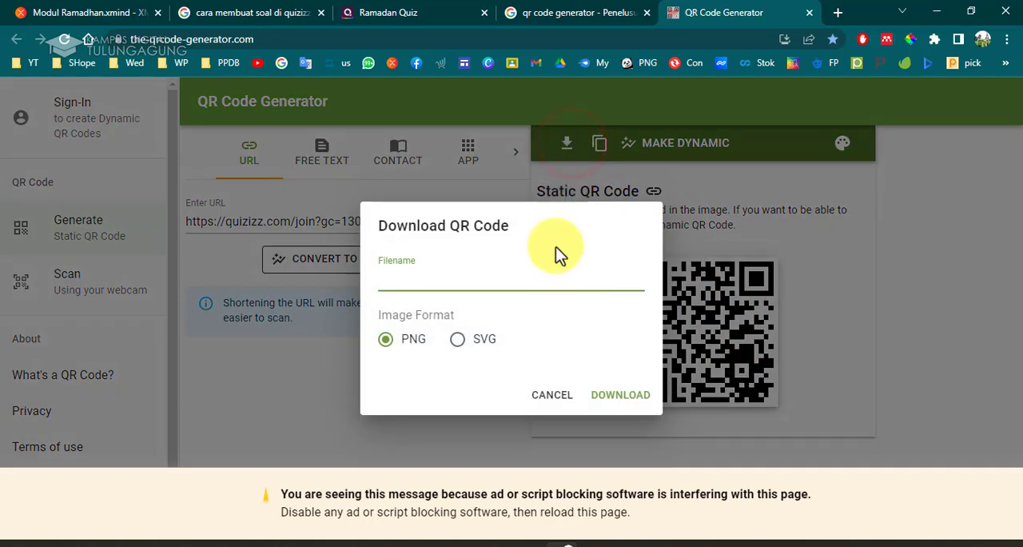
left_click(419, 283)
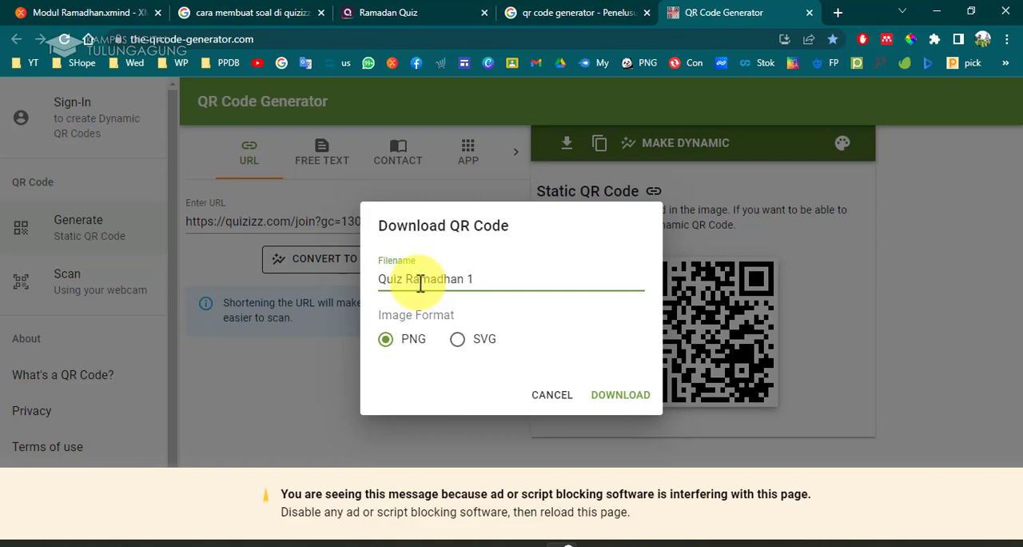
left_click(613, 395)
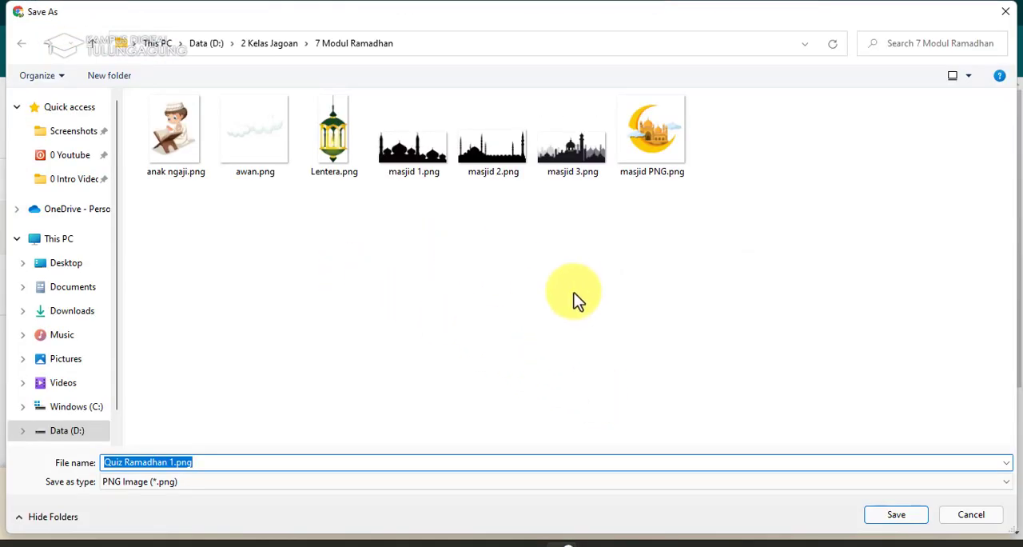
left_click(901, 518)
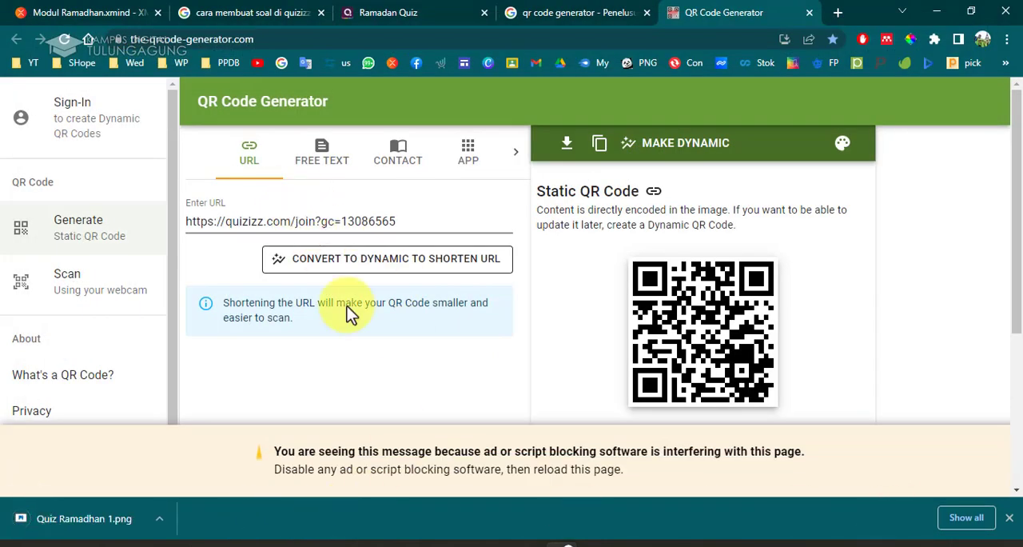
Open Quiz Ramadhan 1.png from Data (D:) > 2 Kelas Jagoan > 7 Modul Ramadhan to check the QR code, then close it.
left_click(498, 545)
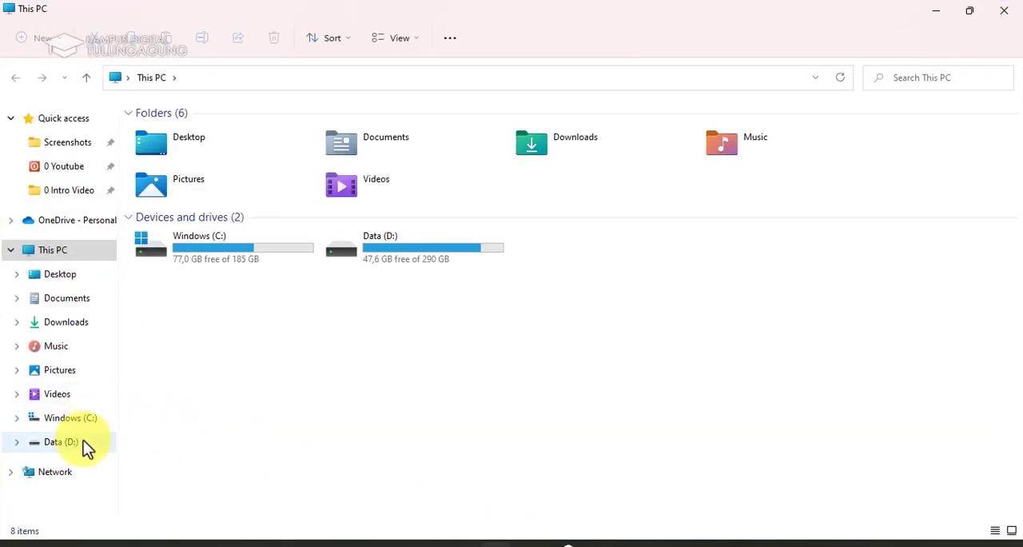
left_click(83, 441)
double_click(651, 171)
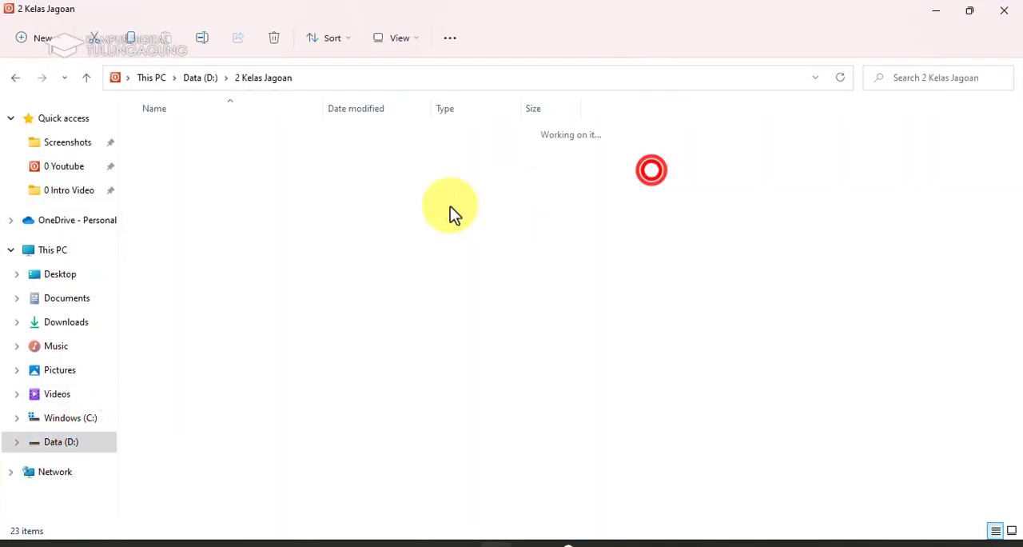
double_click(265, 272)
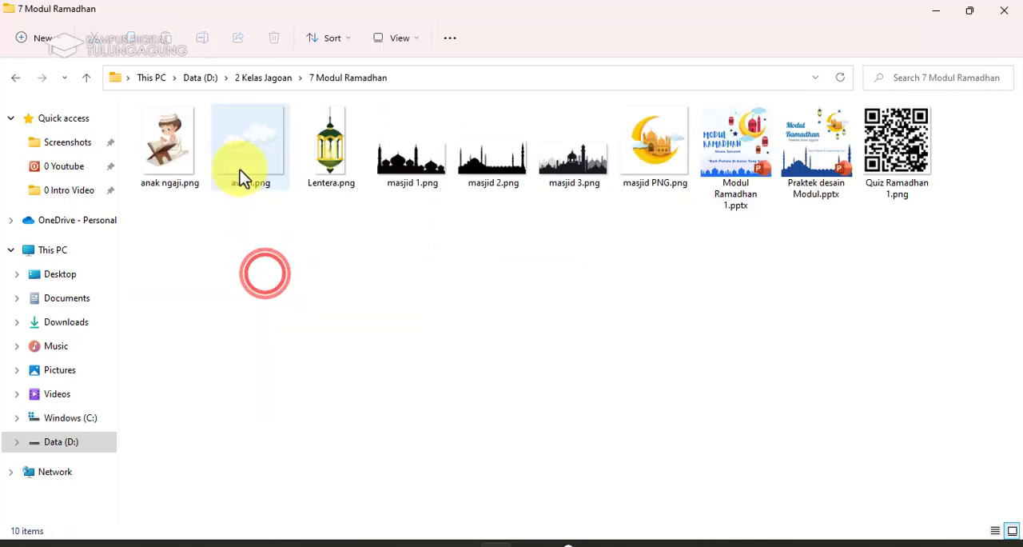
double_click(872, 166)
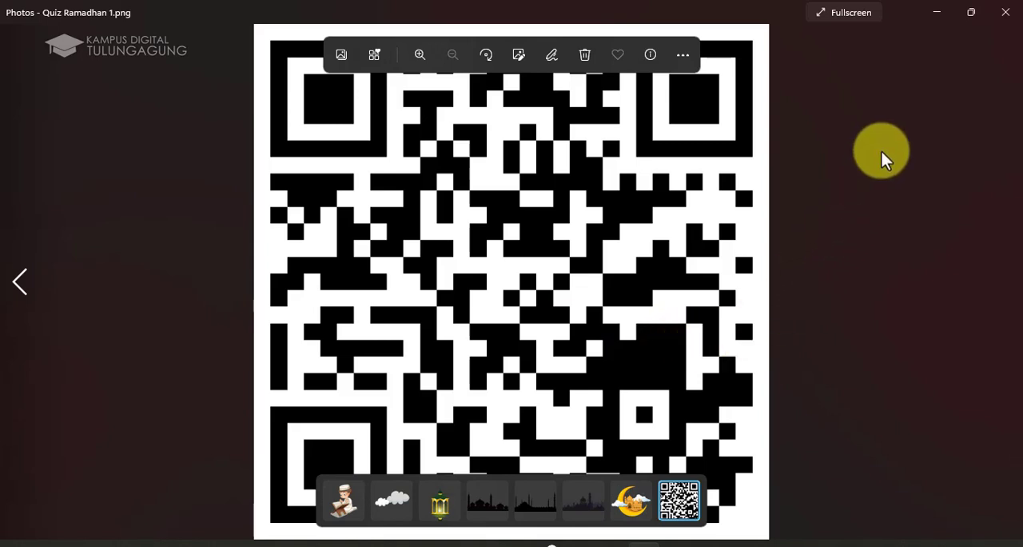
left_click(1005, 13)
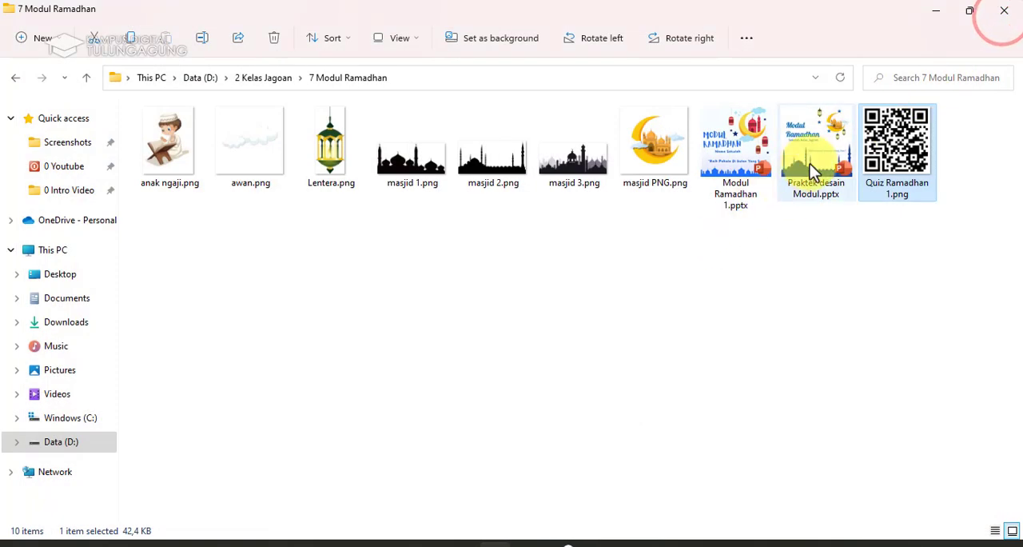
Switch to Praktek desain Modul.pptx and delete the old QR code image above Scan QR Code on slide 12.
mouse_move(528, 544)
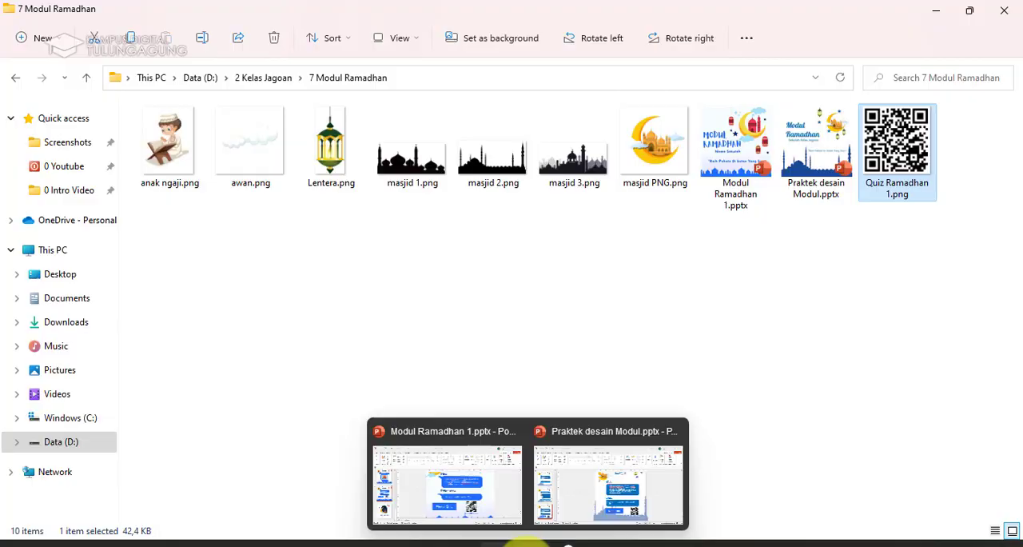
left_click(575, 519)
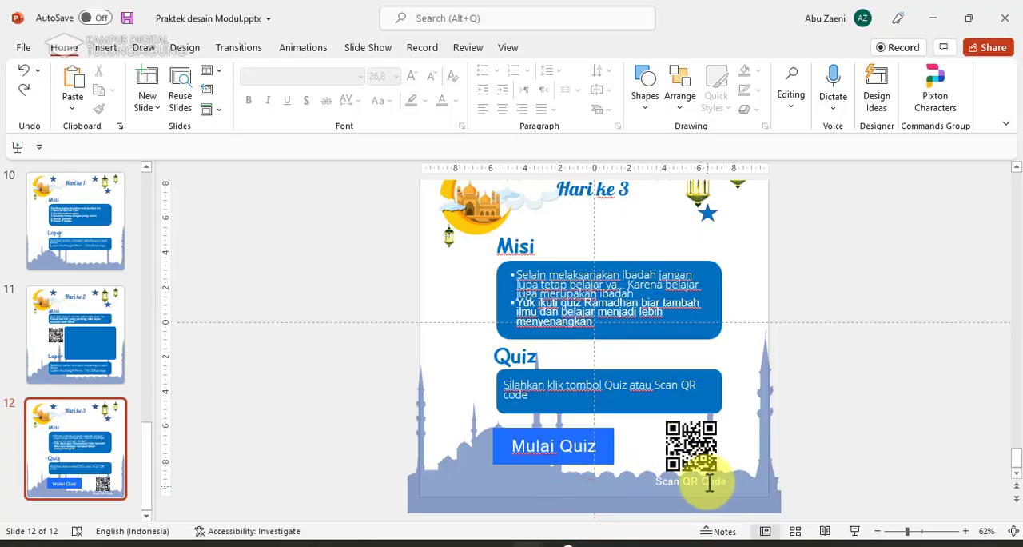
left_click(703, 451)
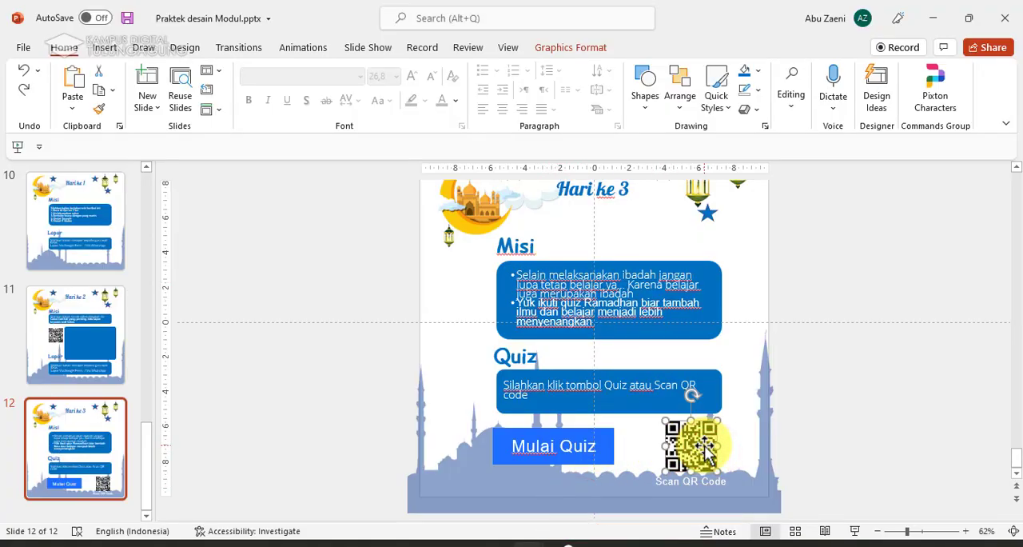
key("Delete")
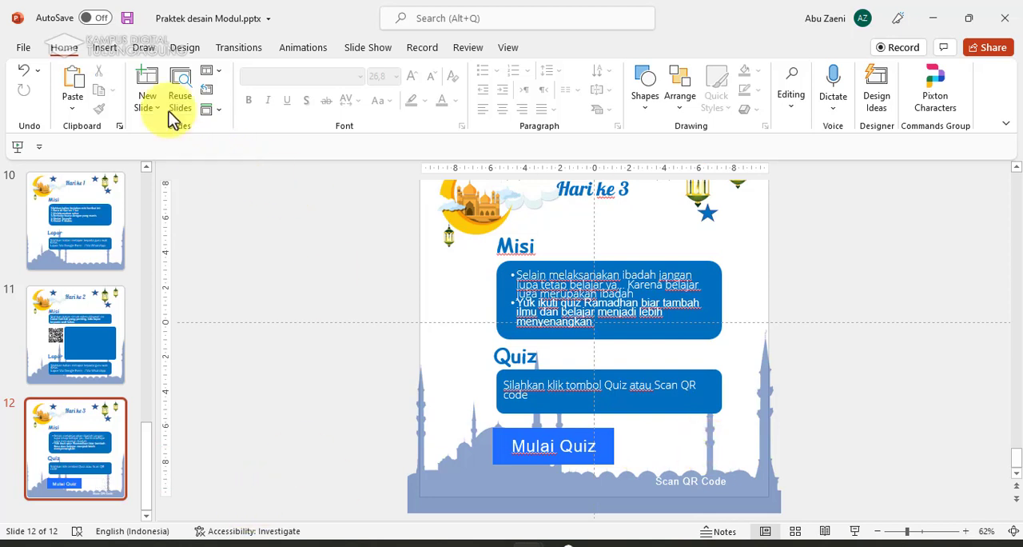
Start inserting a picture from this device onto slide 12.
left_click(105, 47)
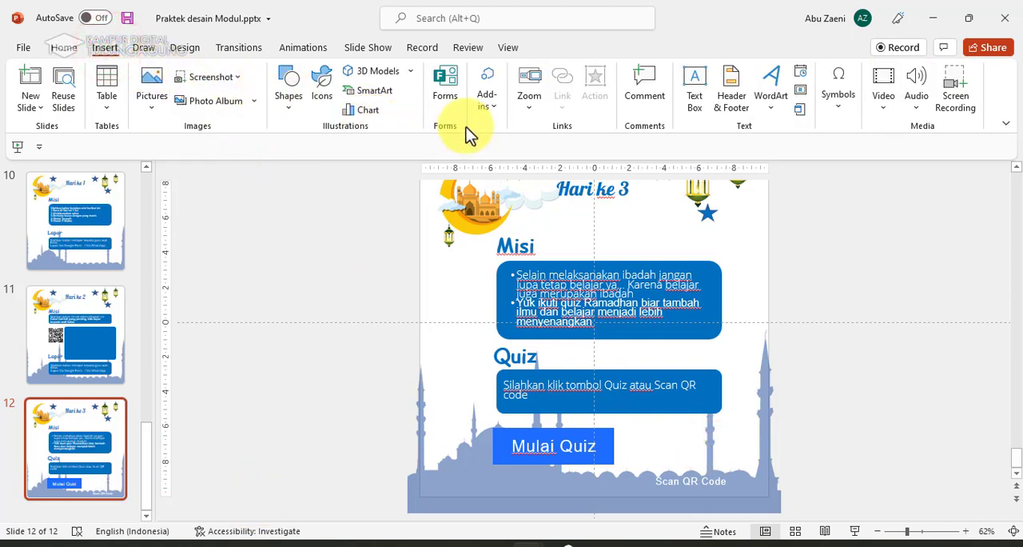
left_click(152, 81)
left_click(192, 151)
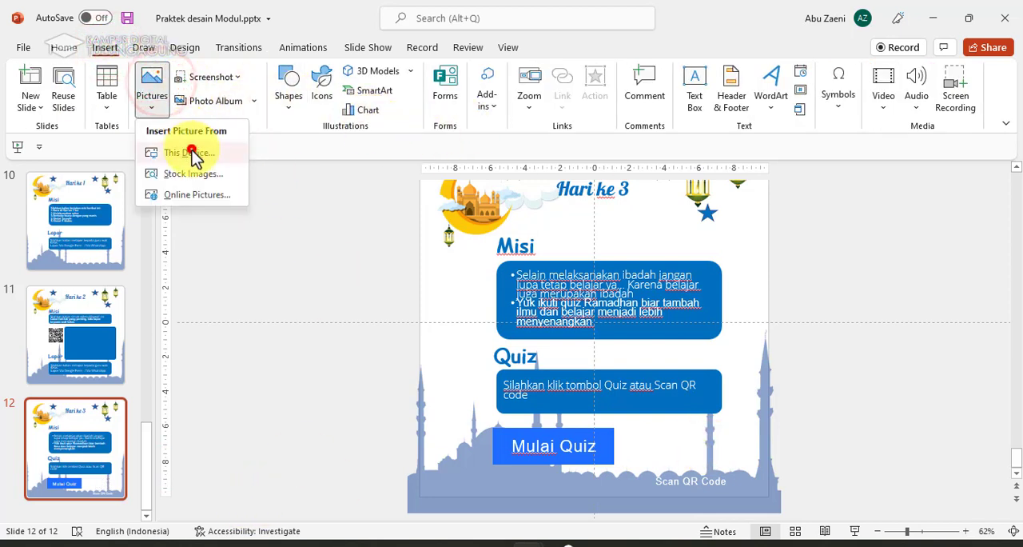
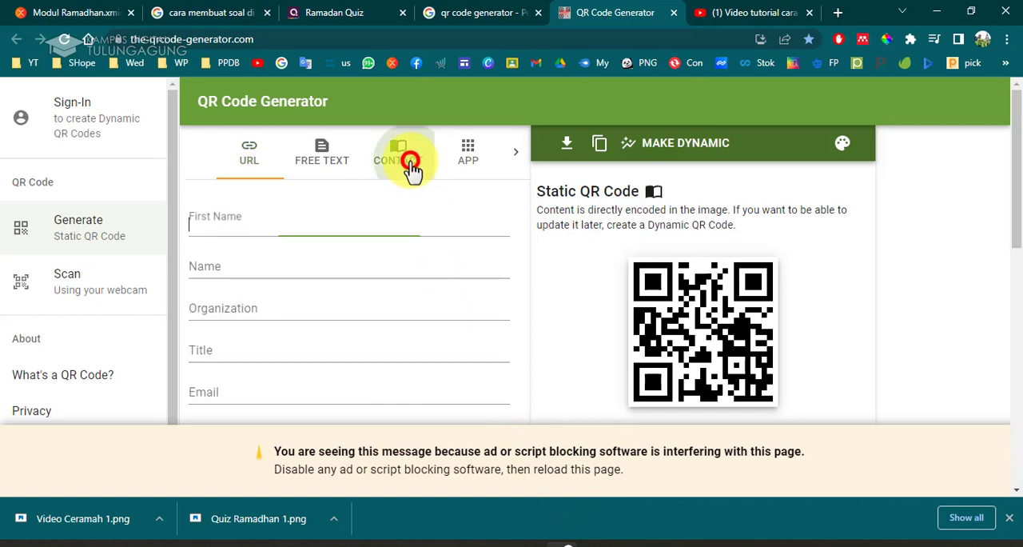
scroll(415, 345, "down", 2)
scroll(416, 345, "down", 1)
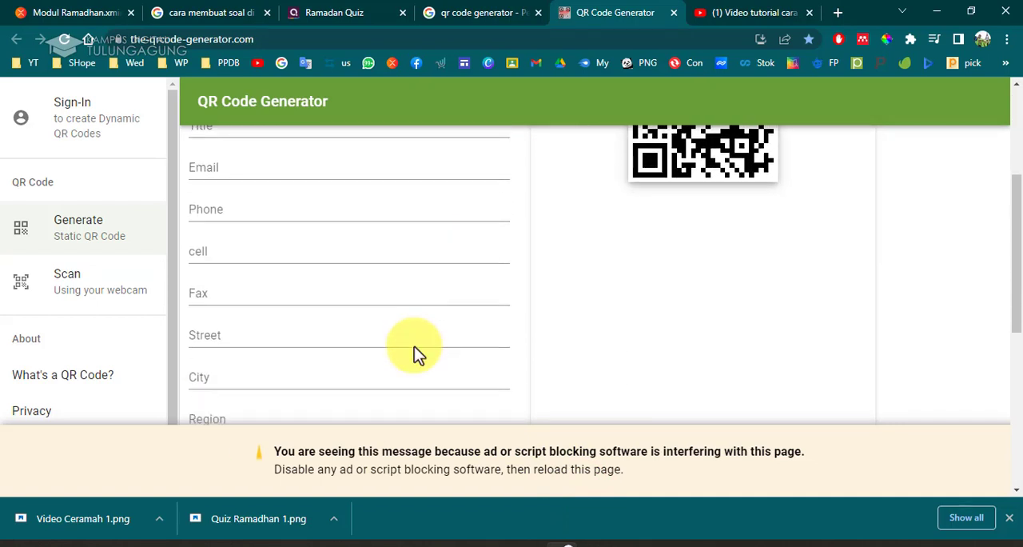
scroll(416, 345, "down", 4)
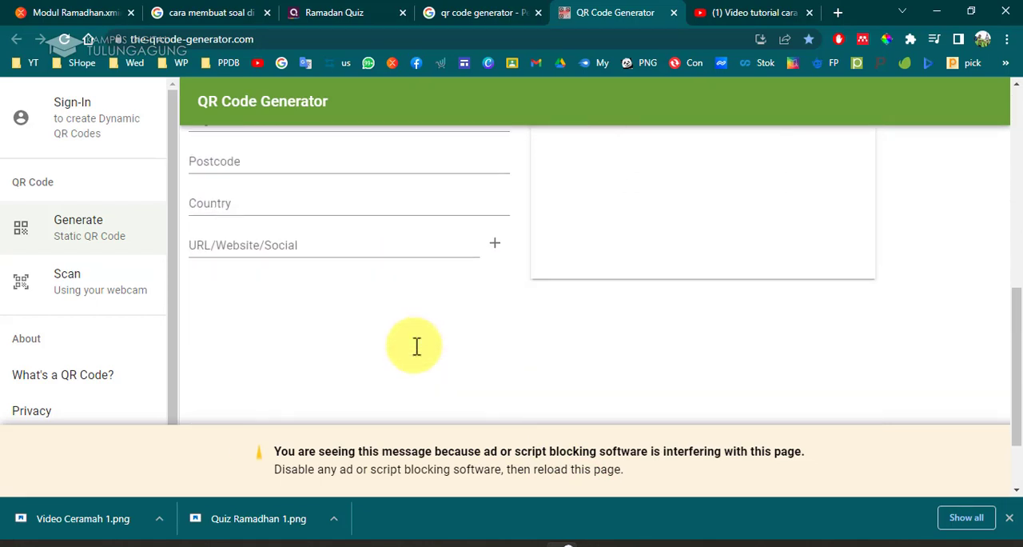
scroll(416, 346, "up", 7)
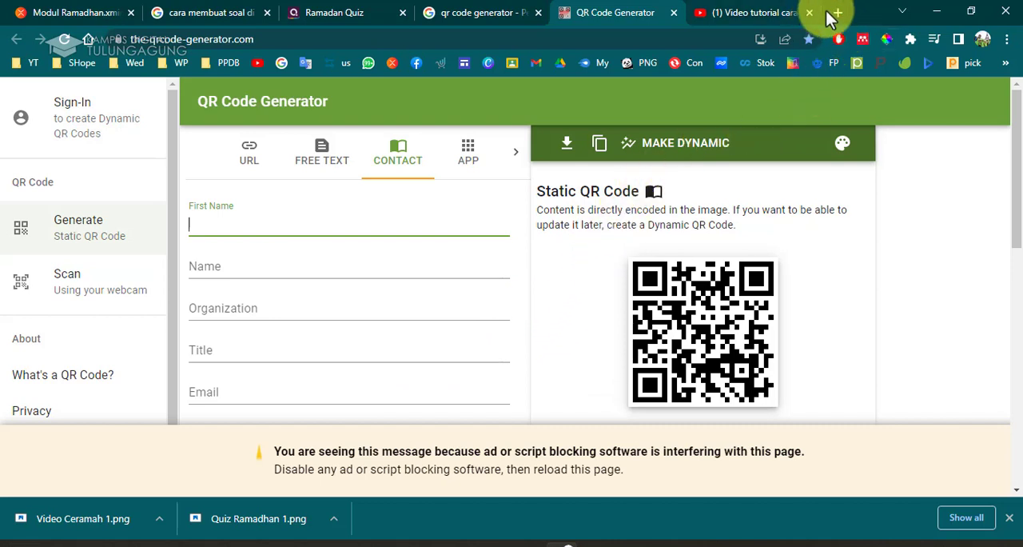
Search Google in a new tab for wa wizard and open the WA Wizard link generator site.
left_click(771, 11)
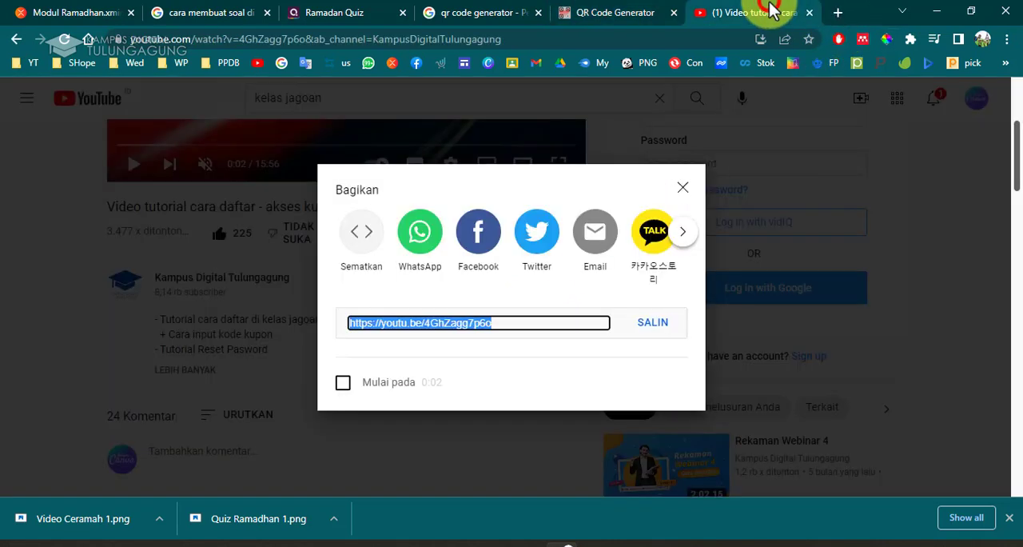
left_click(841, 15)
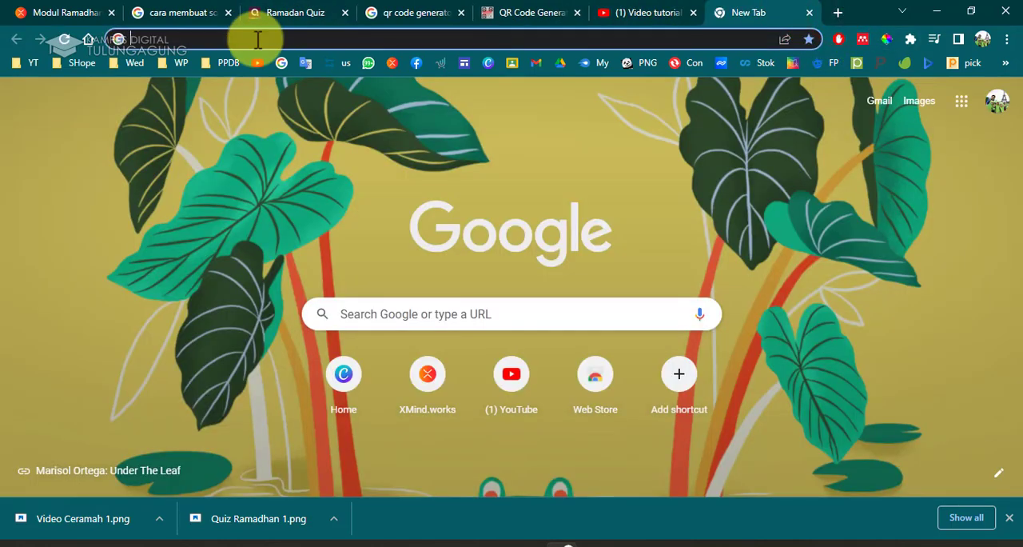
type("wa")
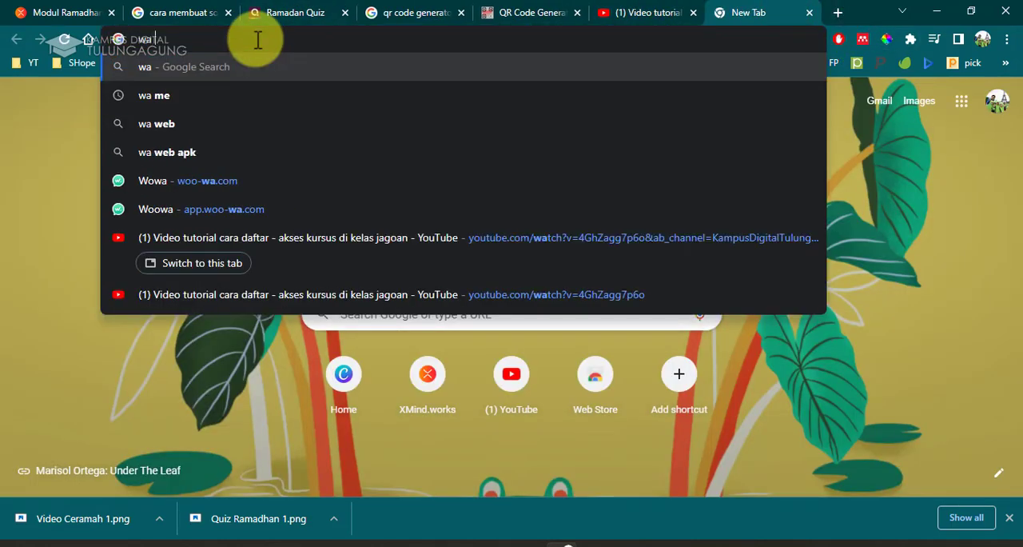
type(" wiza")
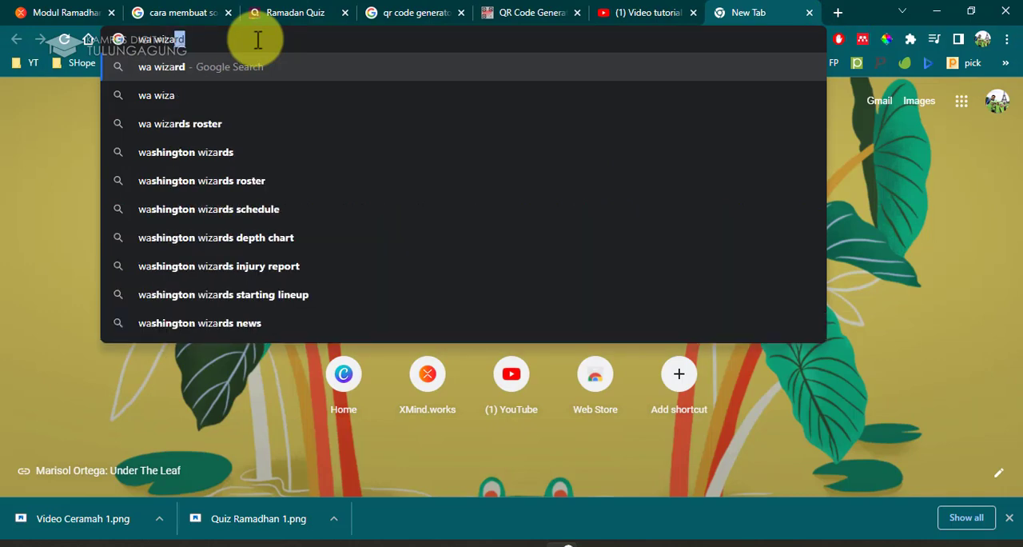
left_click(261, 68)
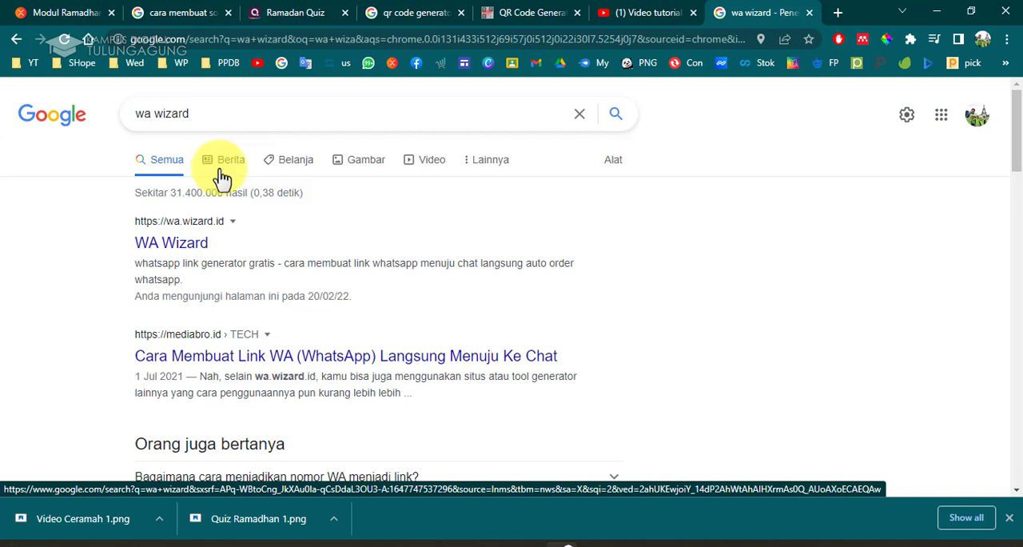
left_click(195, 243)
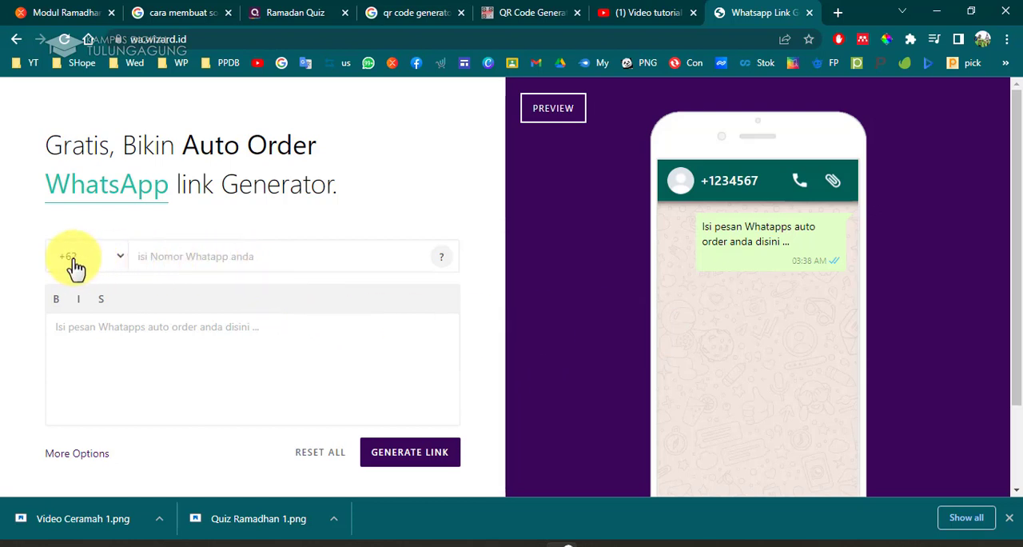
Enter the WhatsApp phone number with the +62 country code, removing its leading zero.
left_click(190, 257)
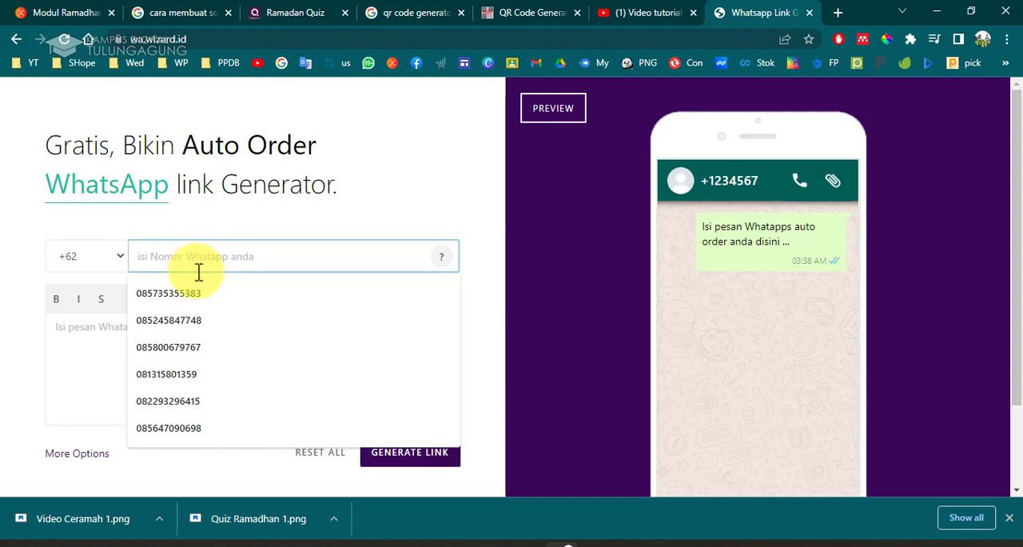
left_click(705, 82)
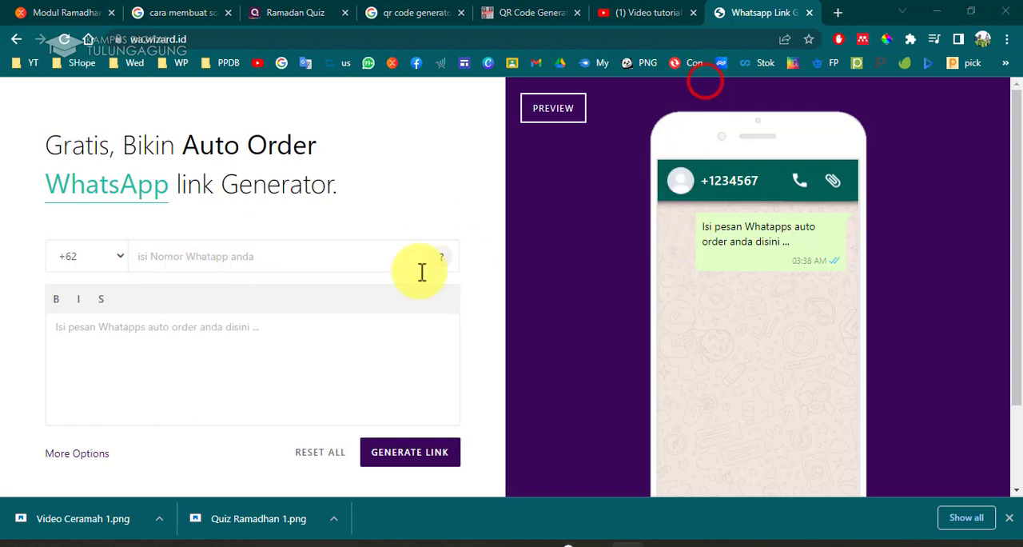
left_click(271, 255)
left_click(261, 290)
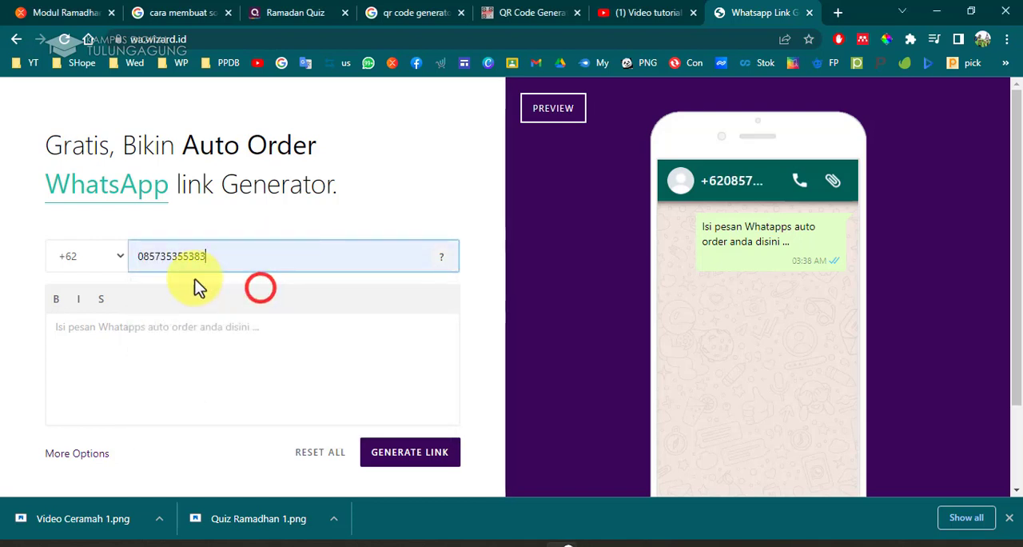
left_click(140, 256)
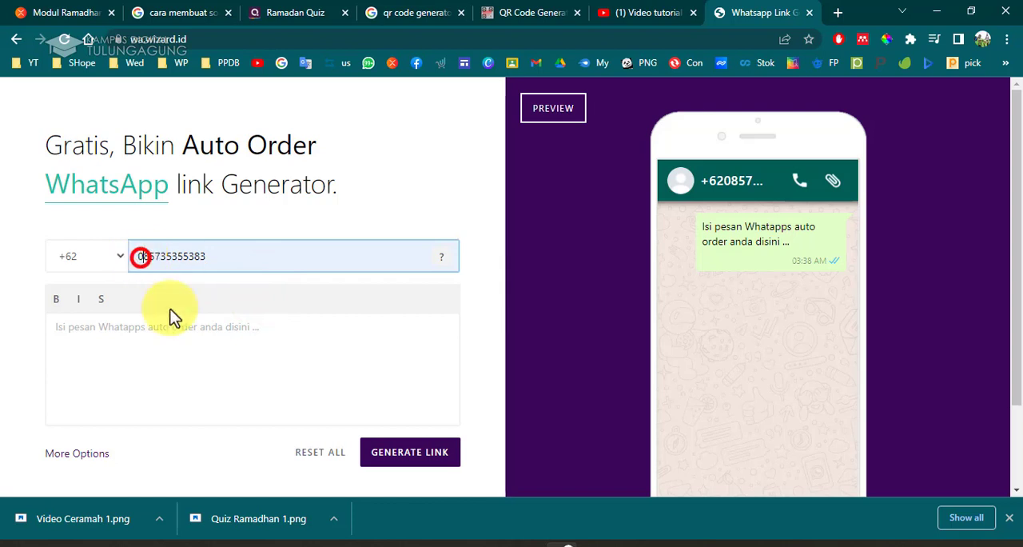
key("Delete")
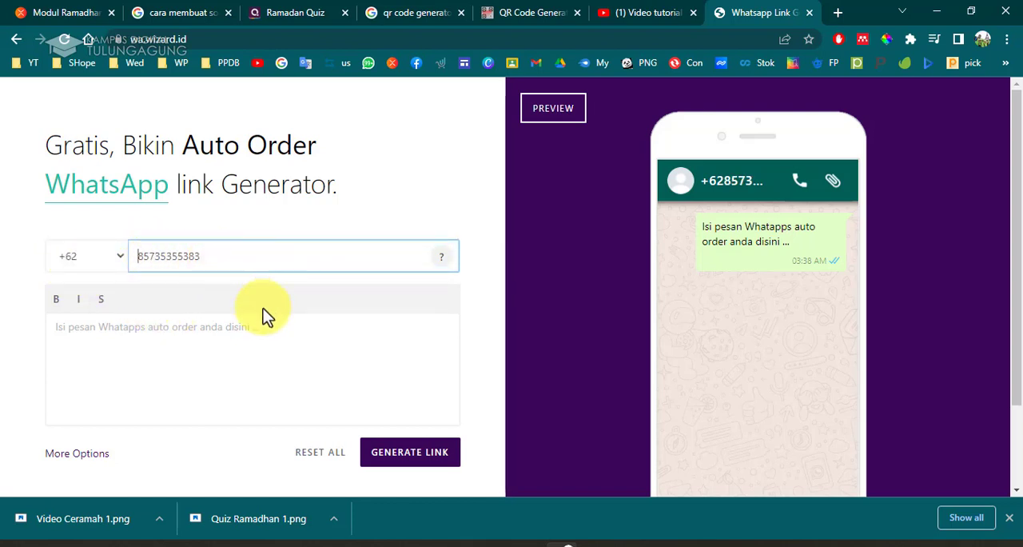
Write the message "Assalamu'laikum," and on a new line "Halo pak/bu, saya mau melapor kegiatan ramadhan hari ini...".
left_click(251, 370)
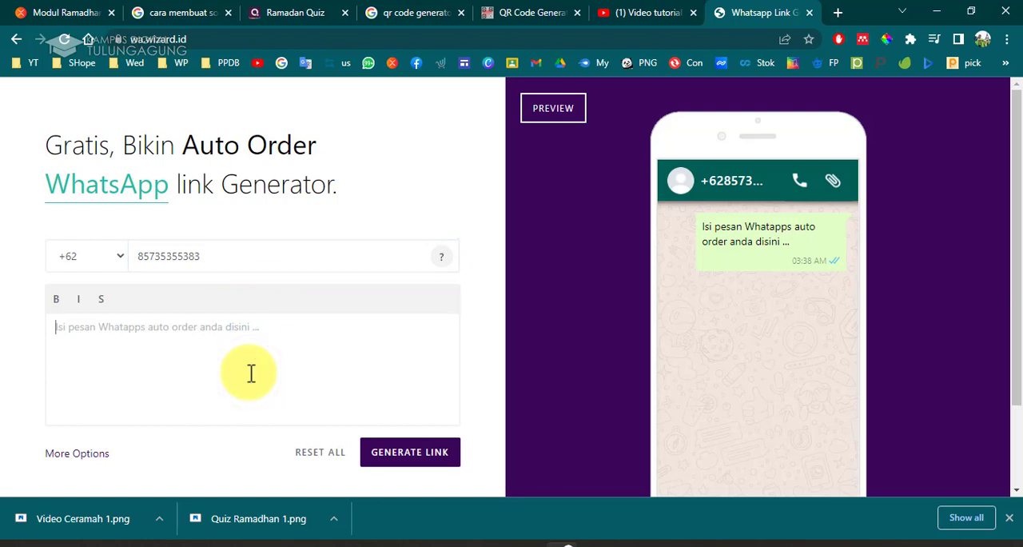
type("Ass")
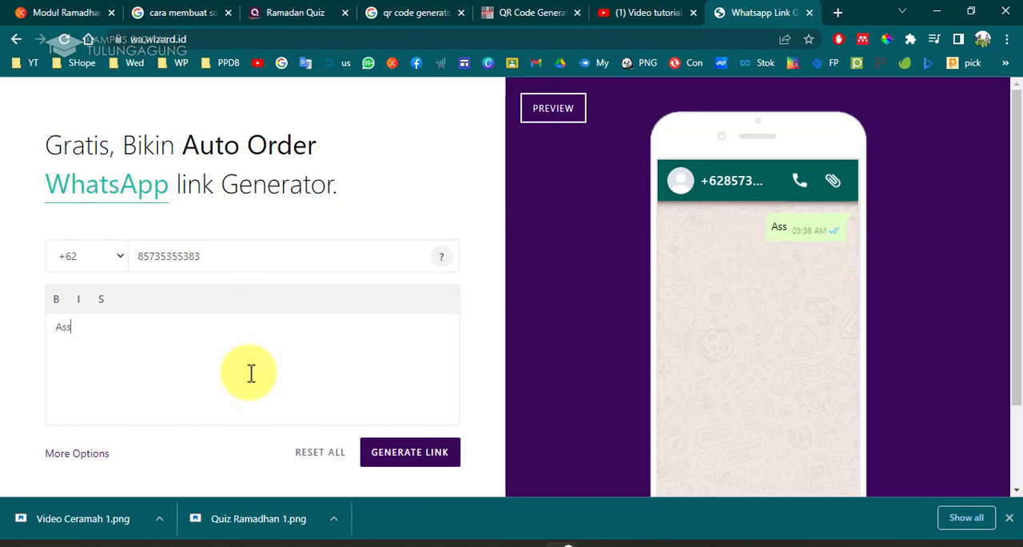
type("alamu")
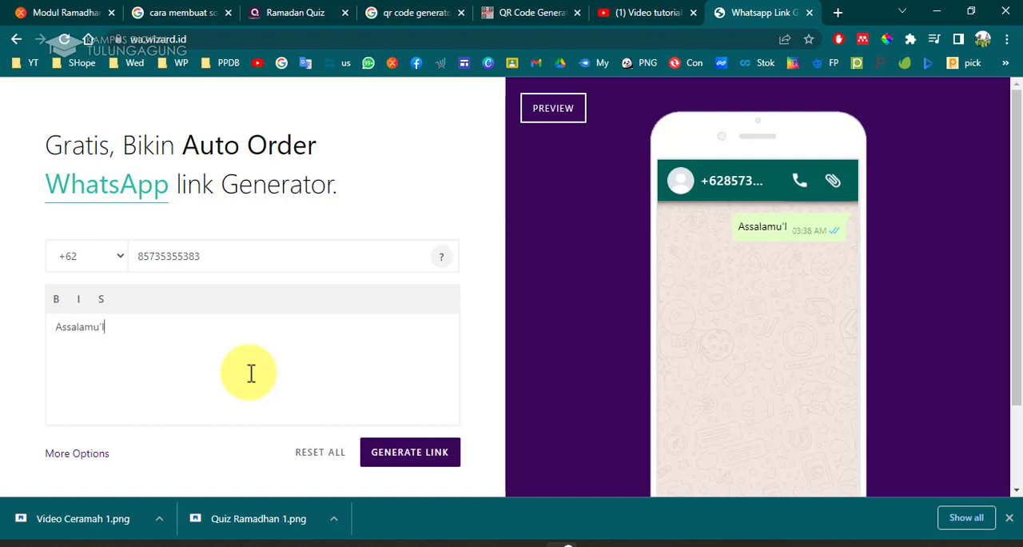
type("'laikum")
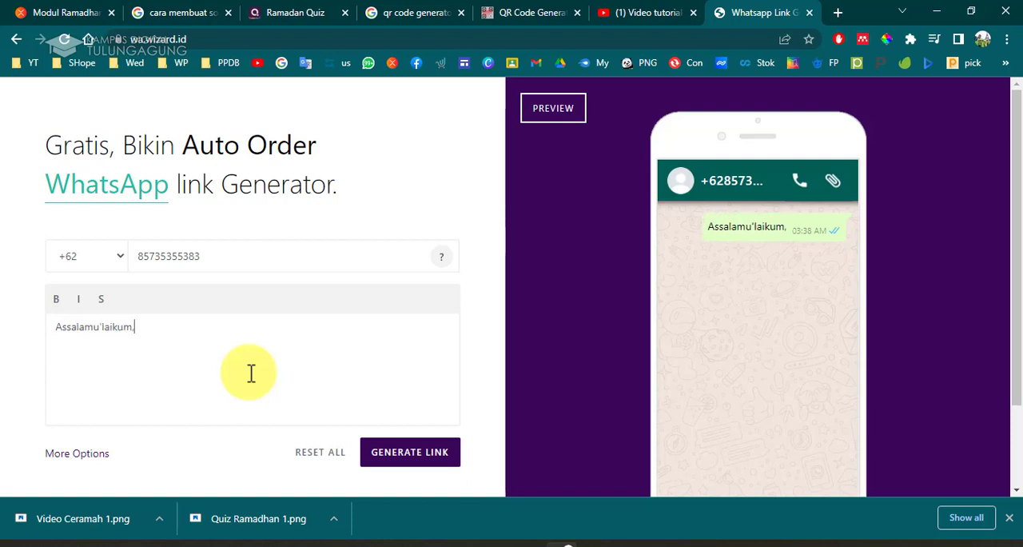
type(",")
key("Return")
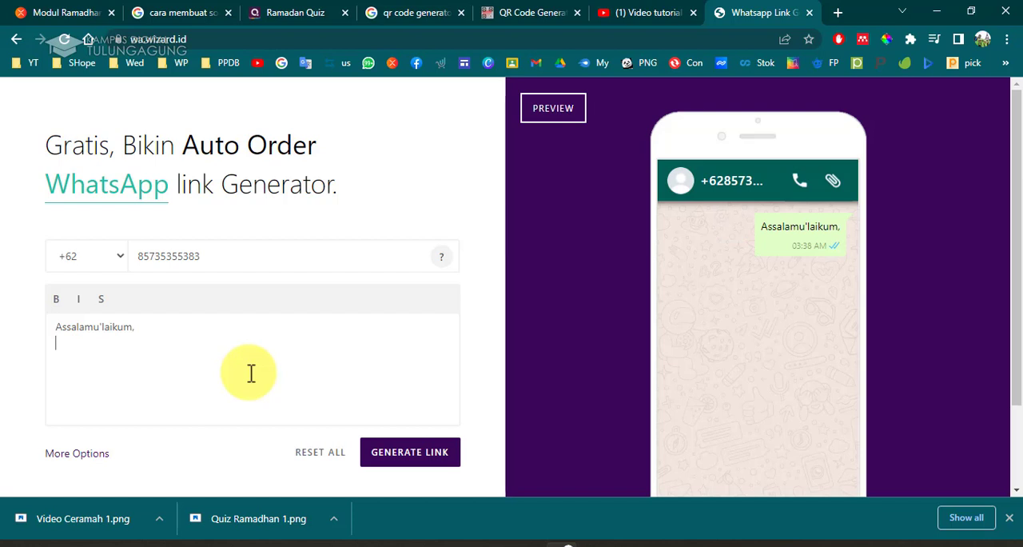
type("Halo")
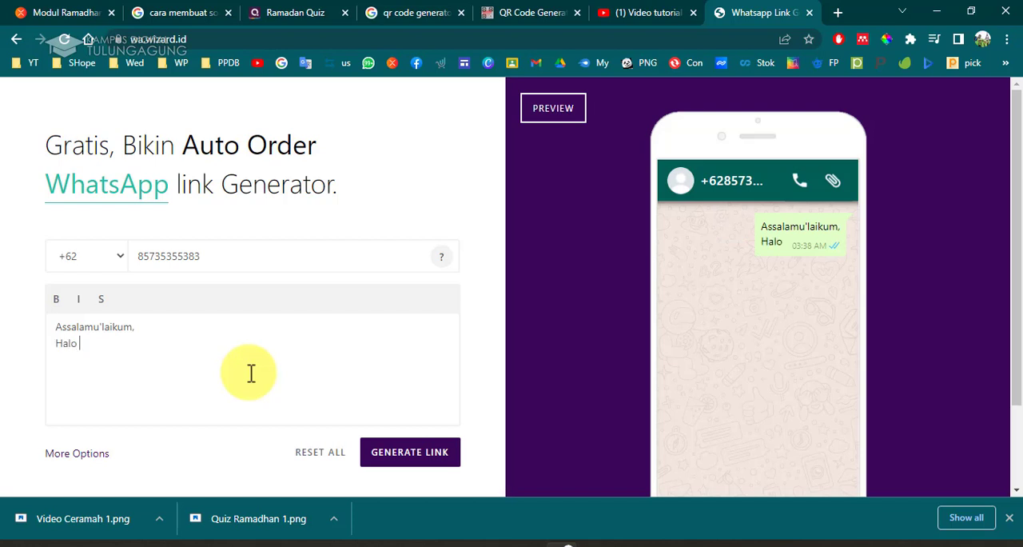
type(" pak/bu")
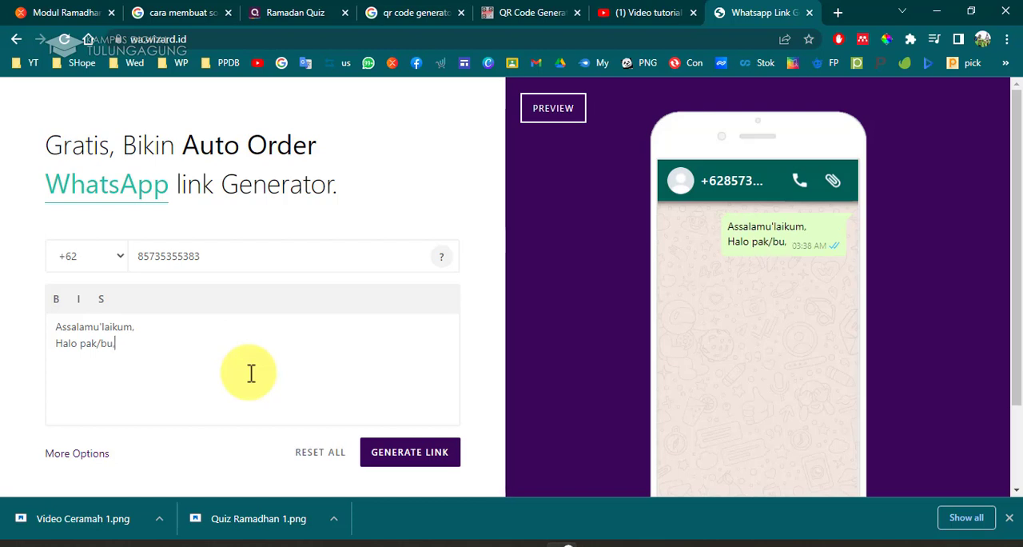
type(", saya mau")
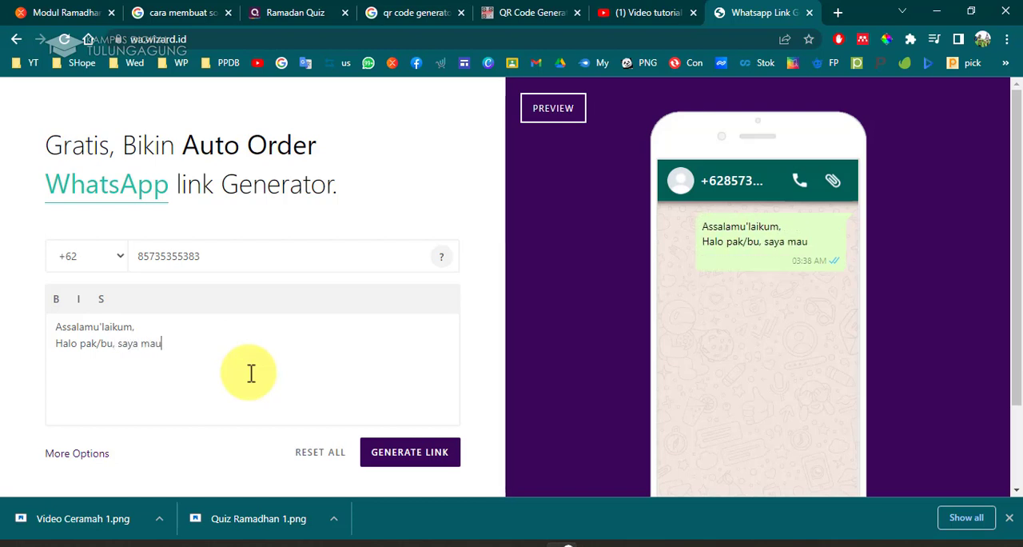
type(" melapor kegiatan")
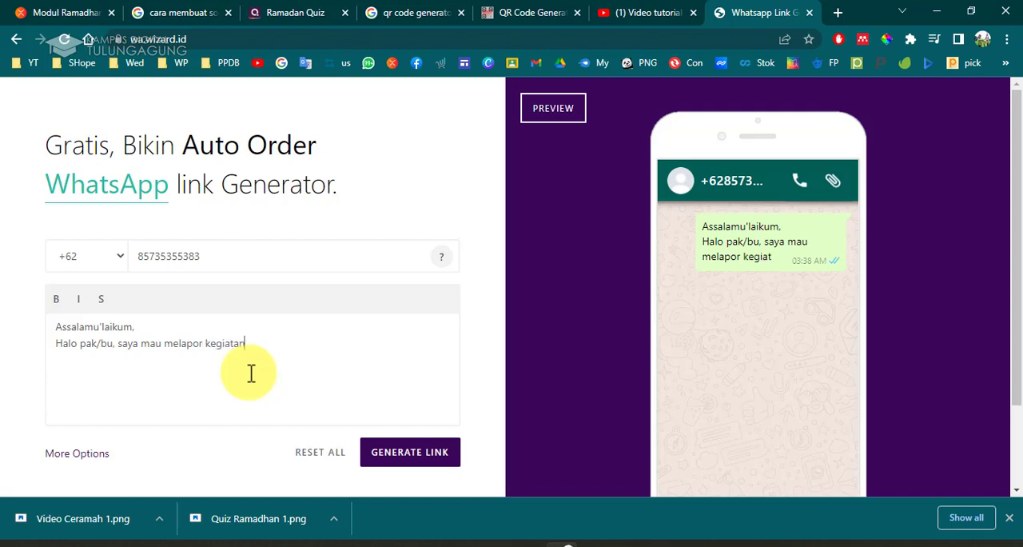
type(" ramadhan")
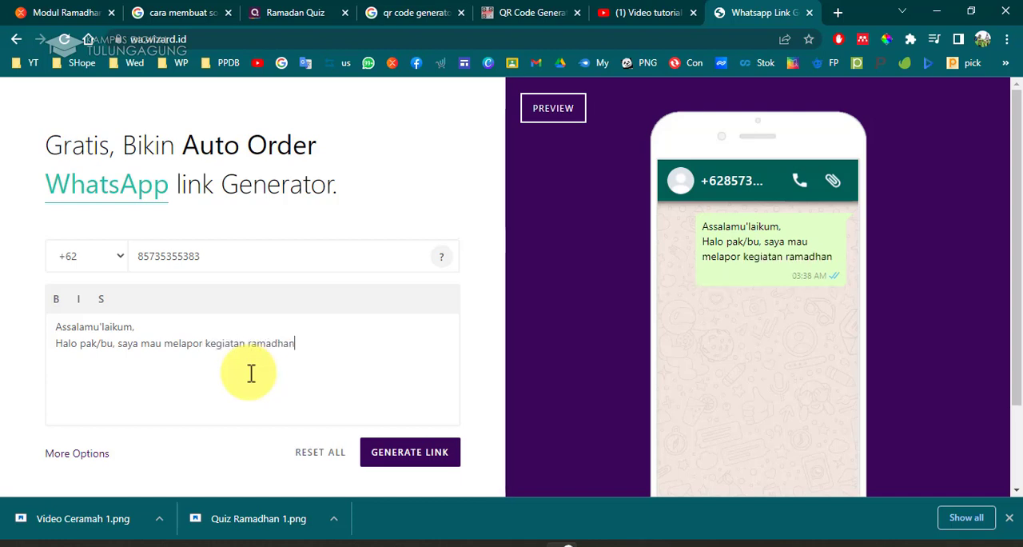
type(" hari ini...")
Make the greeting line Assalamu'laikum, bold and italic.
left_click_drag(166, 323, 43, 328)
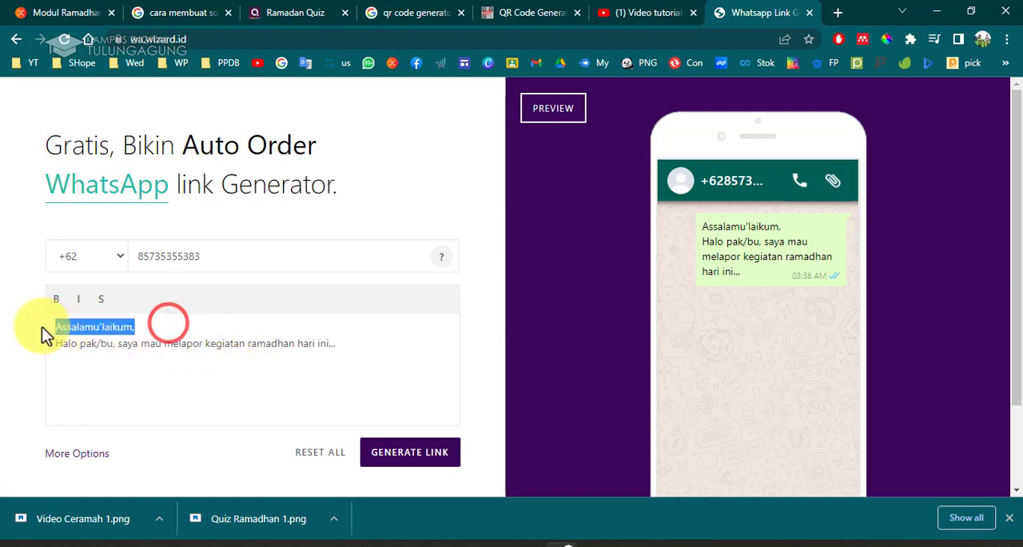
left_click(56, 299)
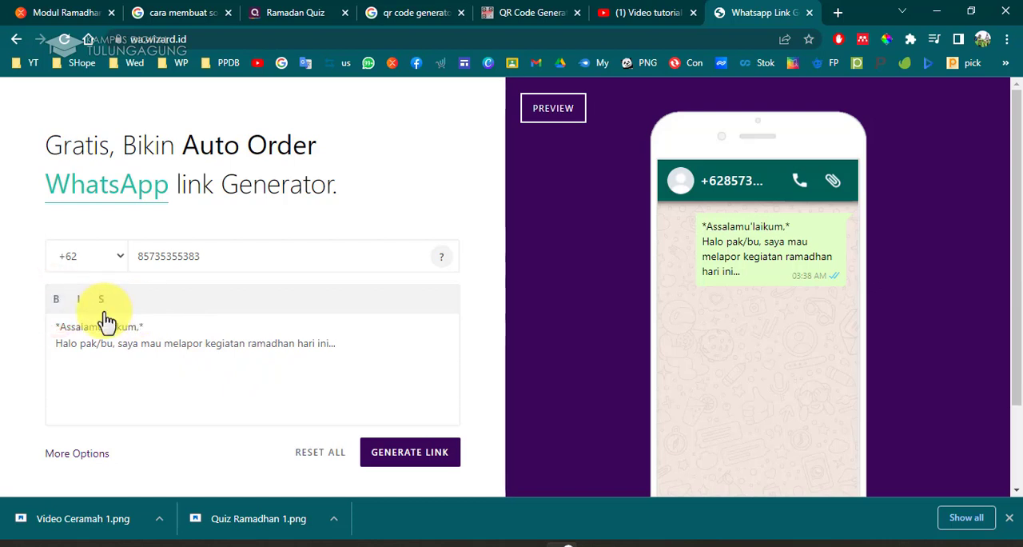
left_click_drag(158, 325, 53, 326)
left_click(78, 298)
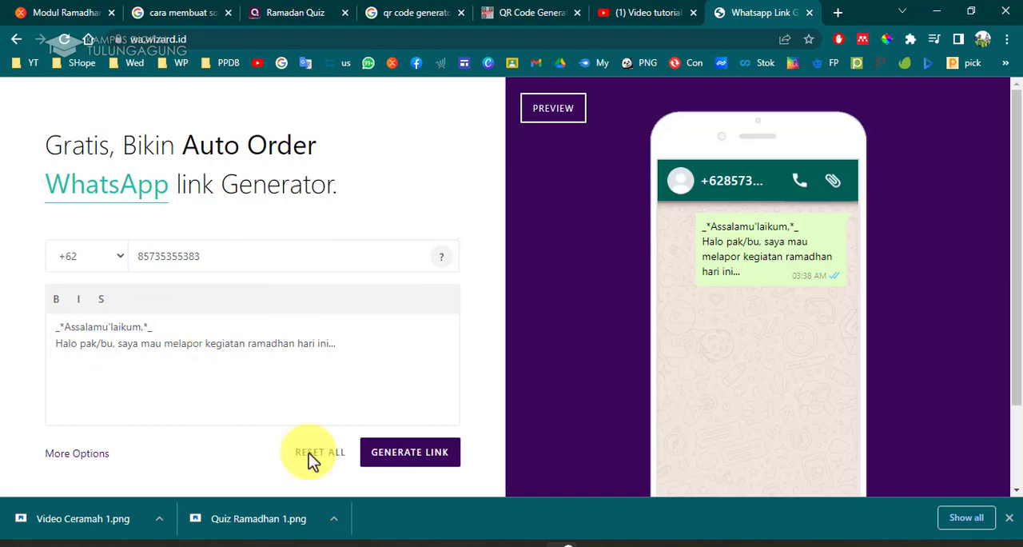
Check the WA number button and QR code on slide 6 of the presentation, then return to the browser.
mouse_move(525, 538)
left_click(553, 499)
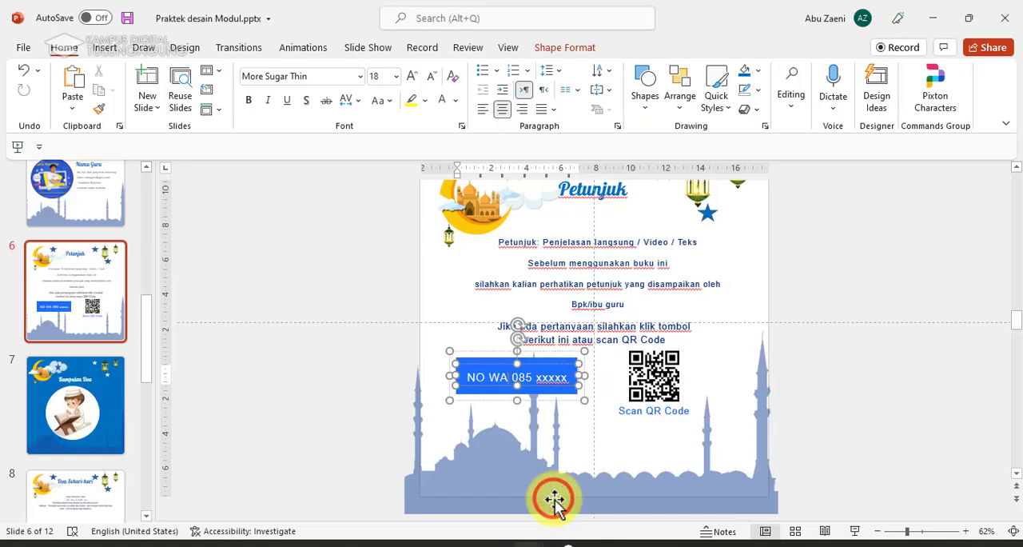
left_click(404, 364)
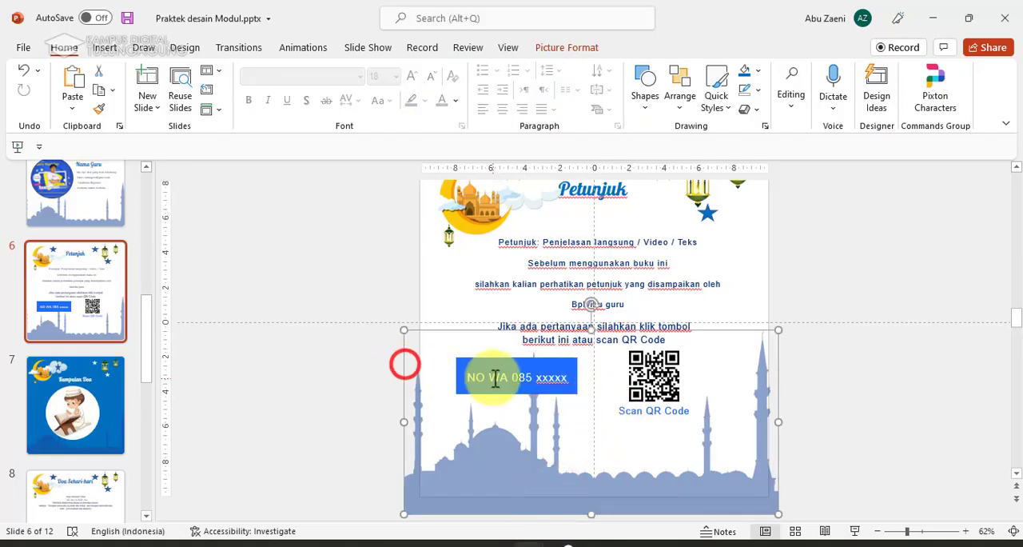
left_click(399, 296)
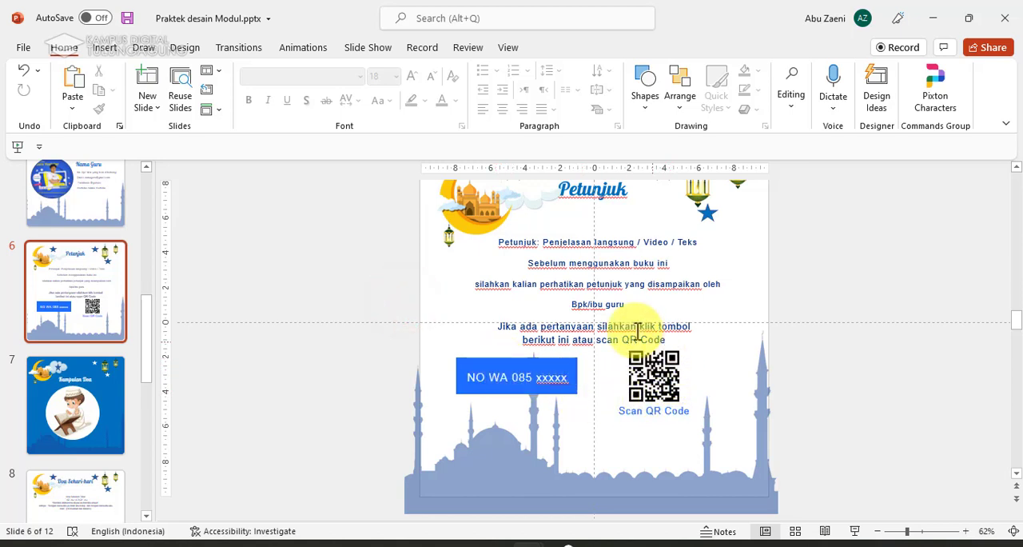
left_click(657, 376)
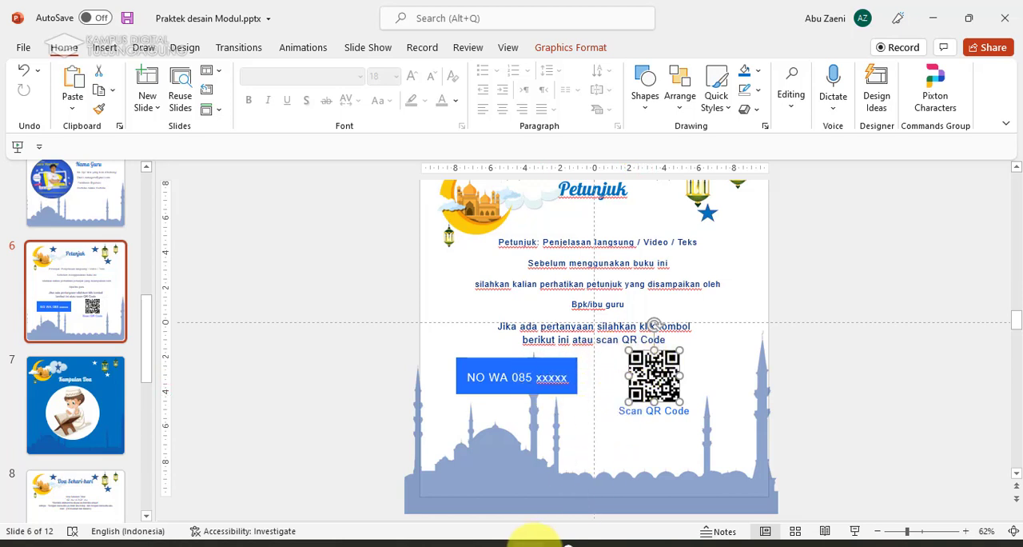
left_click(560, 536)
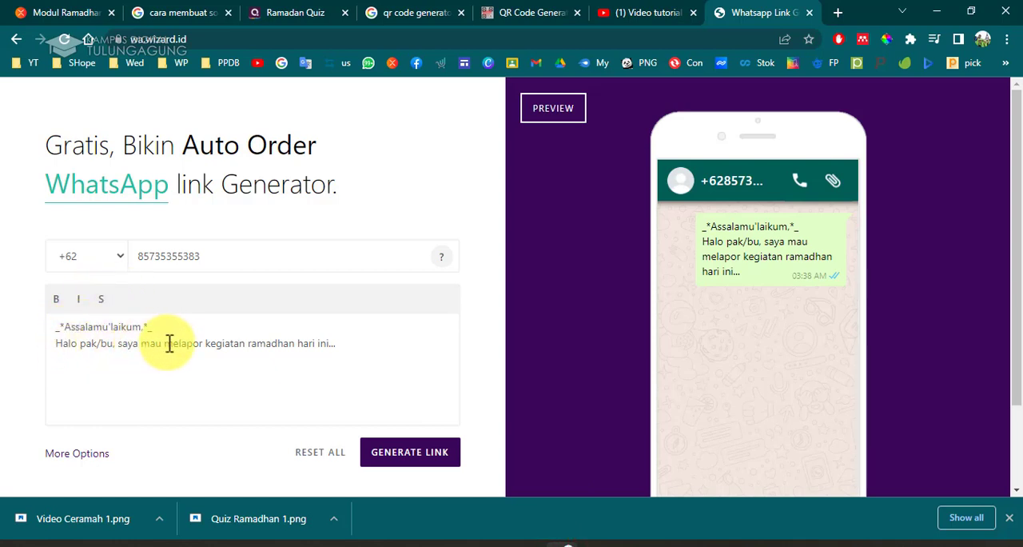
Change the end of the message's second line from the ellipsis to "hari ini,".
left_click(344, 343)
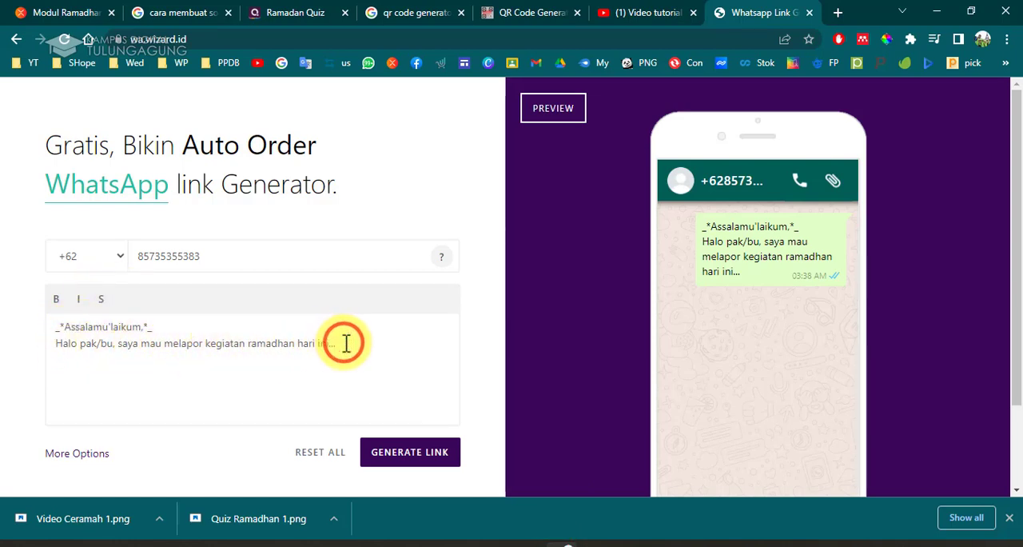
type("saya suda")
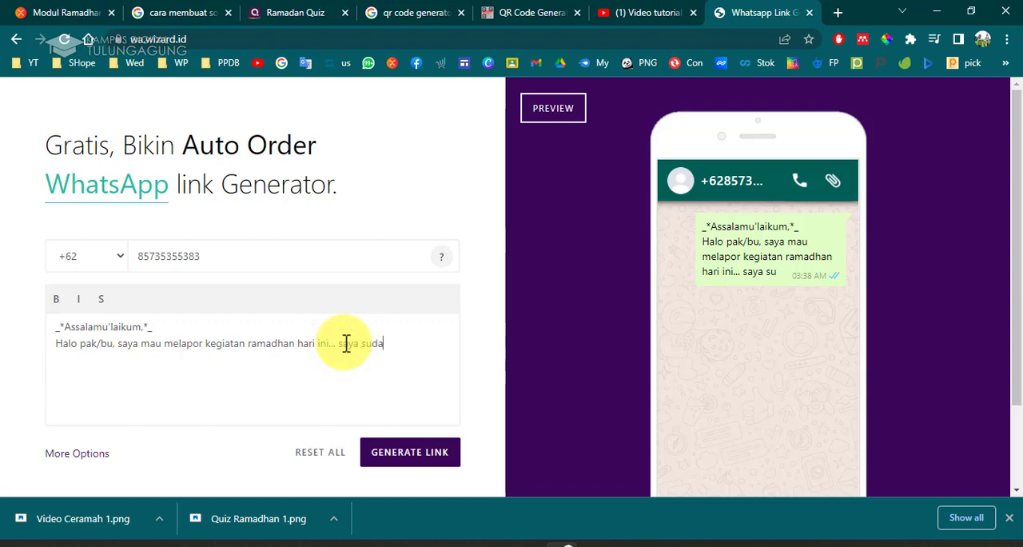
type("h")
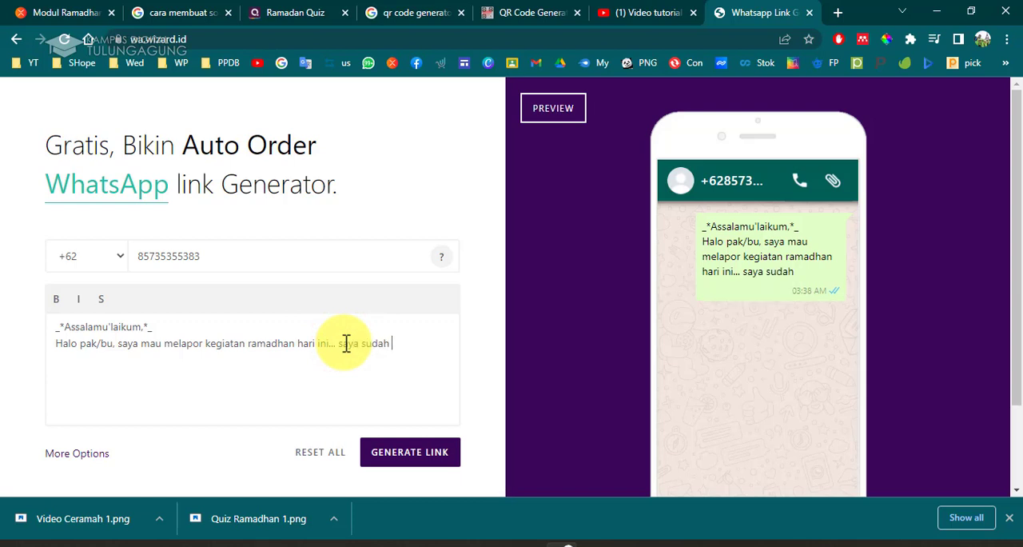
key("BackSpace")
key("BackSpace")
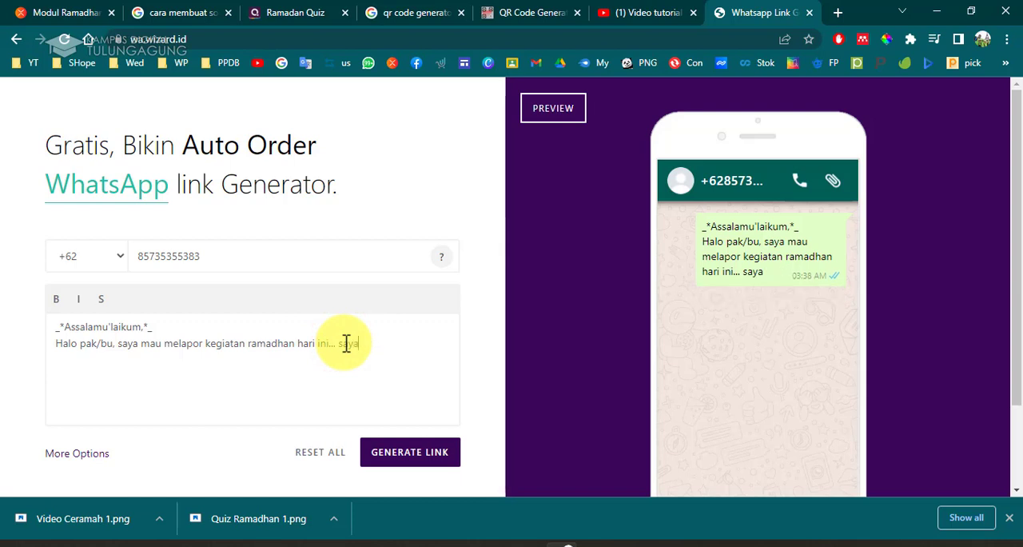
key("BackSpace")
key("BackSpace")
key("BackSpace")
key("BackSpace")
key("BackSpace")
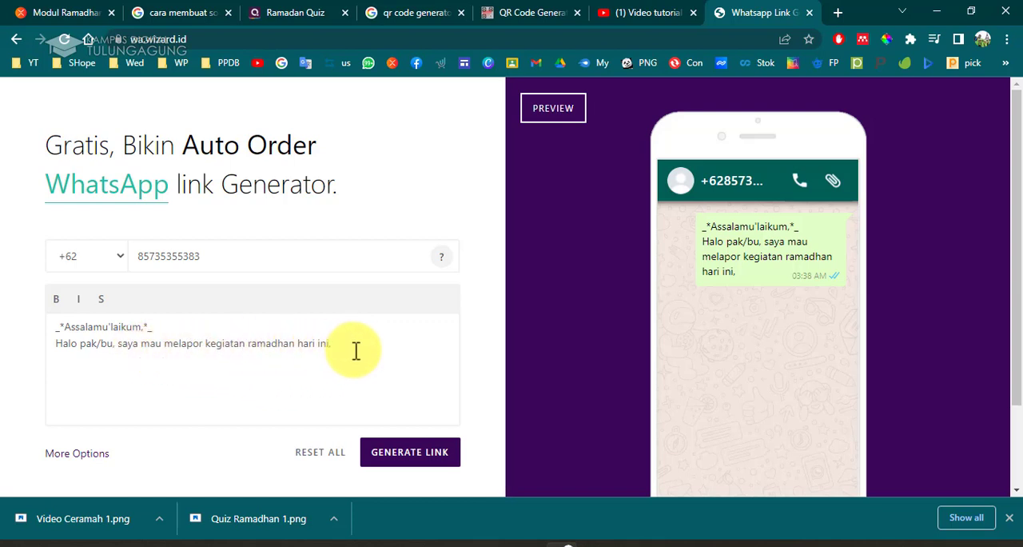
Add report lines "Sholat subuh:", "Tarawih:" and "Hafalan:" below the greeting text of the message.
key("Return")
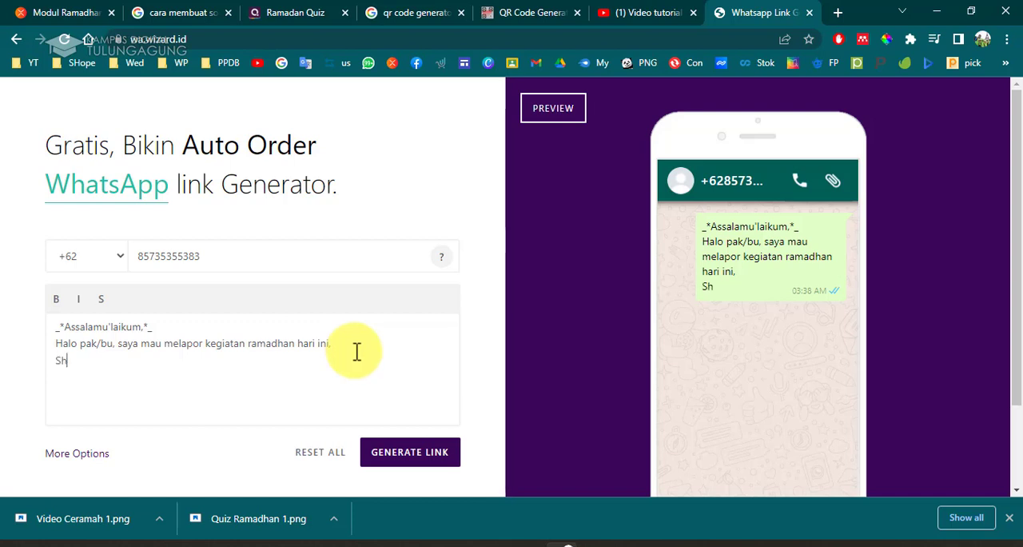
type("Sholat subuh ")
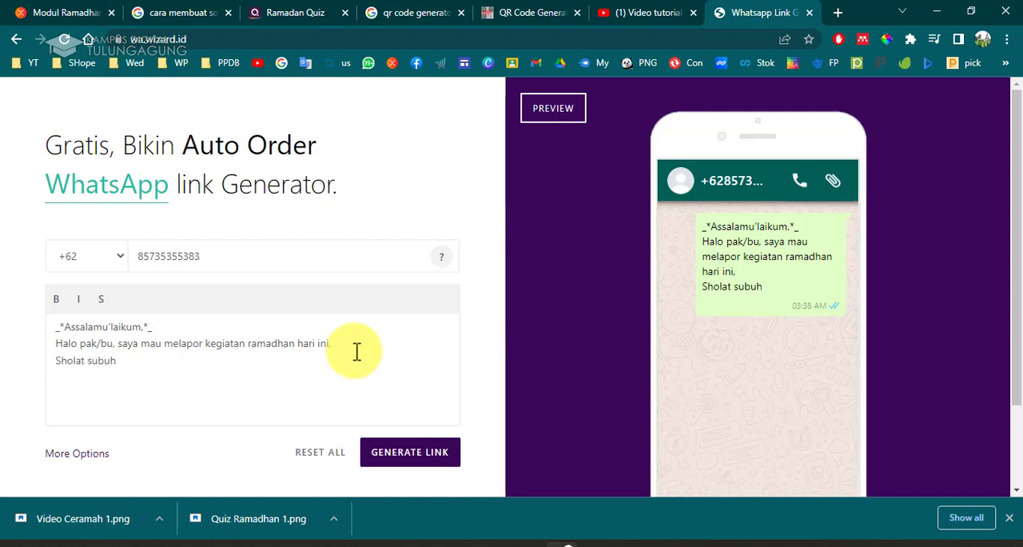
type("Tarawih")
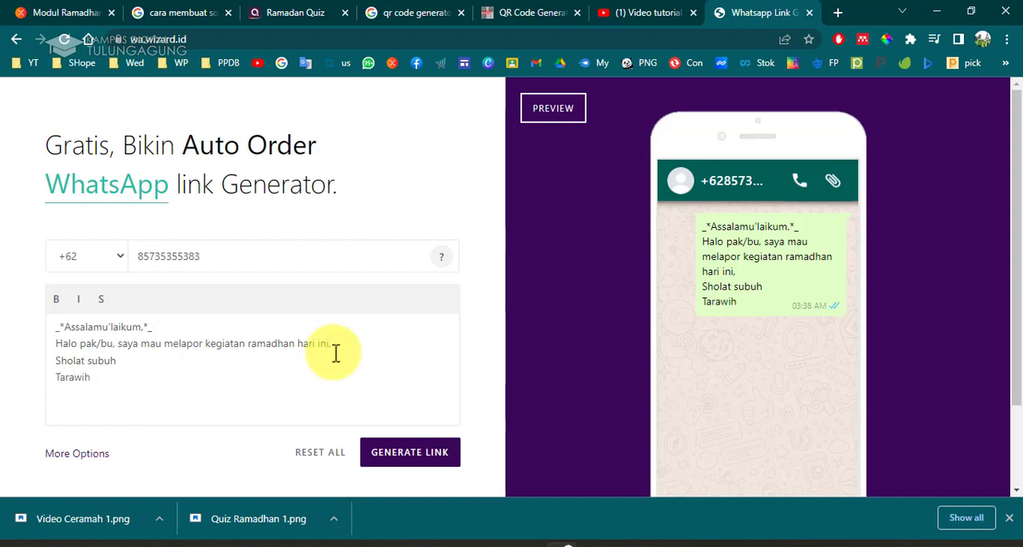
left_click(258, 368)
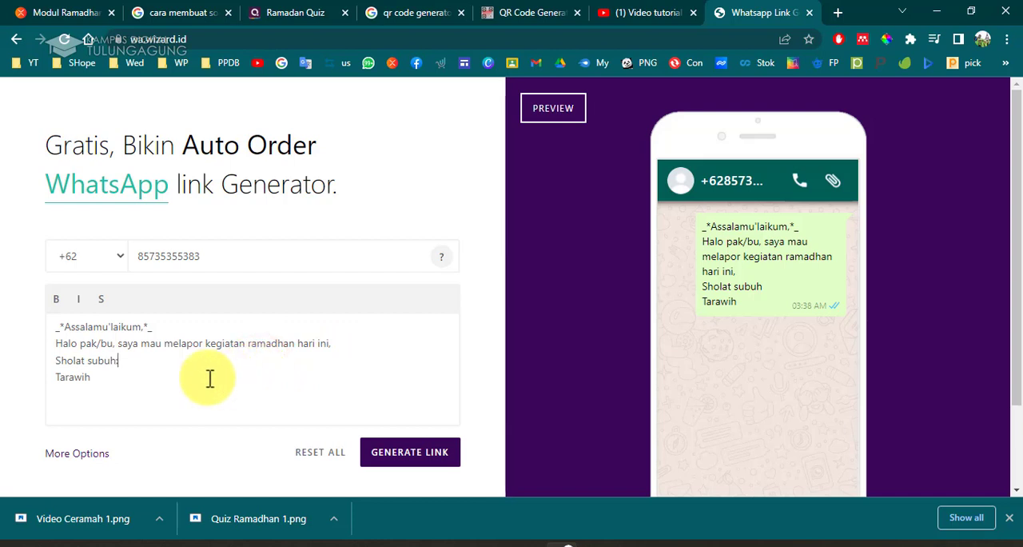
type(":")
key("Return")
type("M")
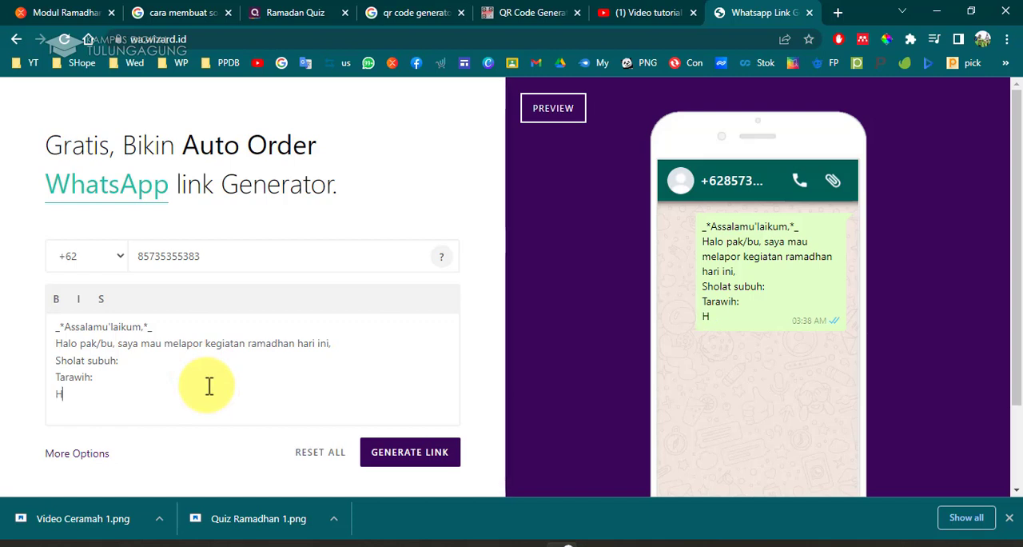
type("afalan:")
key("Return")
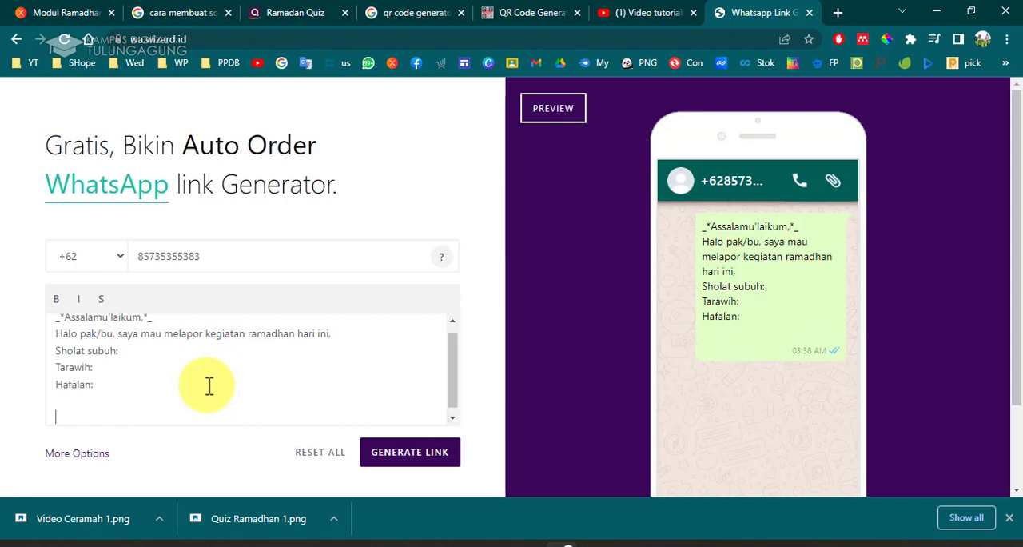
Add a final note line "Nb: Silahkan diisi sesuai kondisi" after a blank line.
type("Nb: Sllahk")
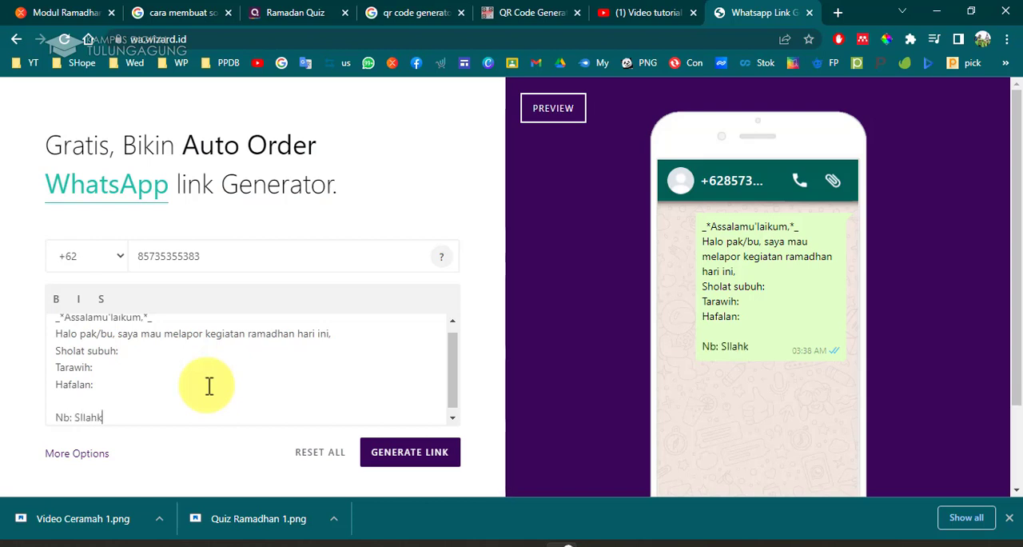
key("BackSpace")
key("BackSpace")
type("ahkan diisi ")
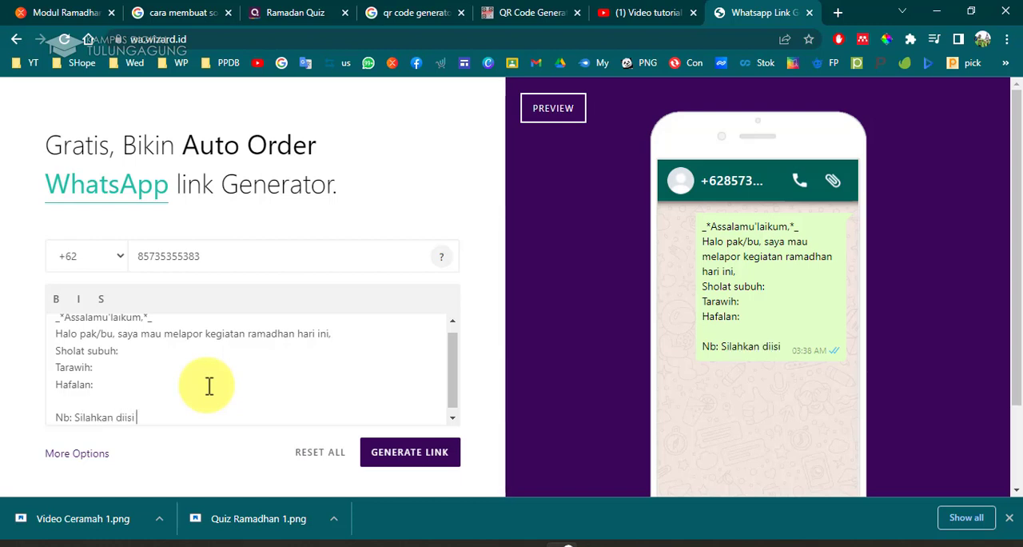
type("sesuai")
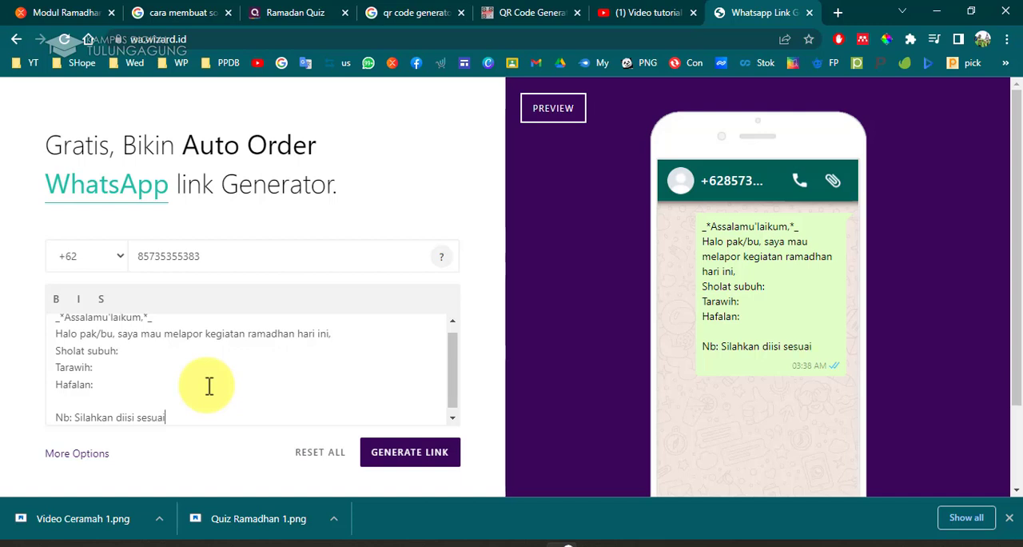
type(" kon")
type("disi")
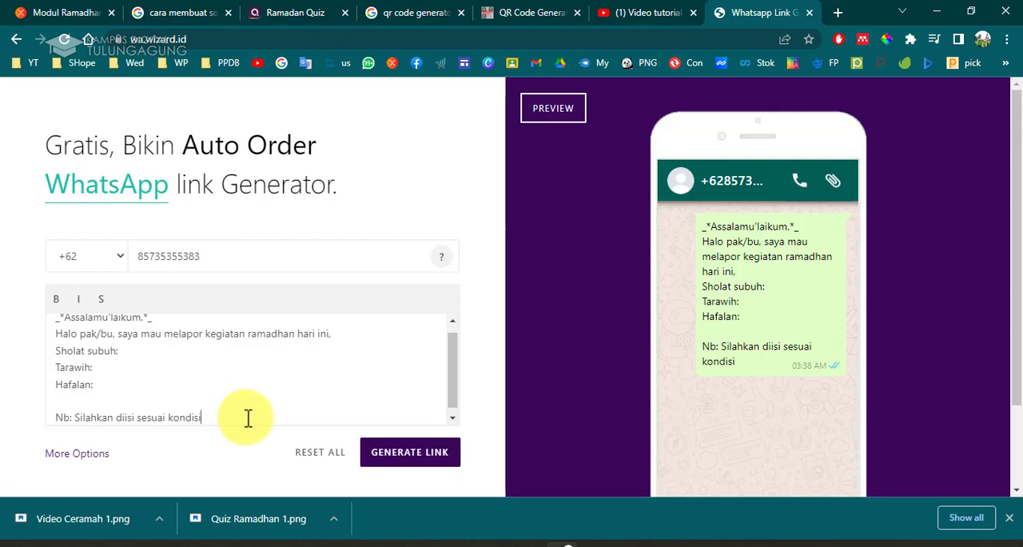
Replace the message text after "saya mau" with "bertanya / konsultasi,", removing the report lines.
left_click(250, 418)
left_click_drag(251, 419, 48, 330)
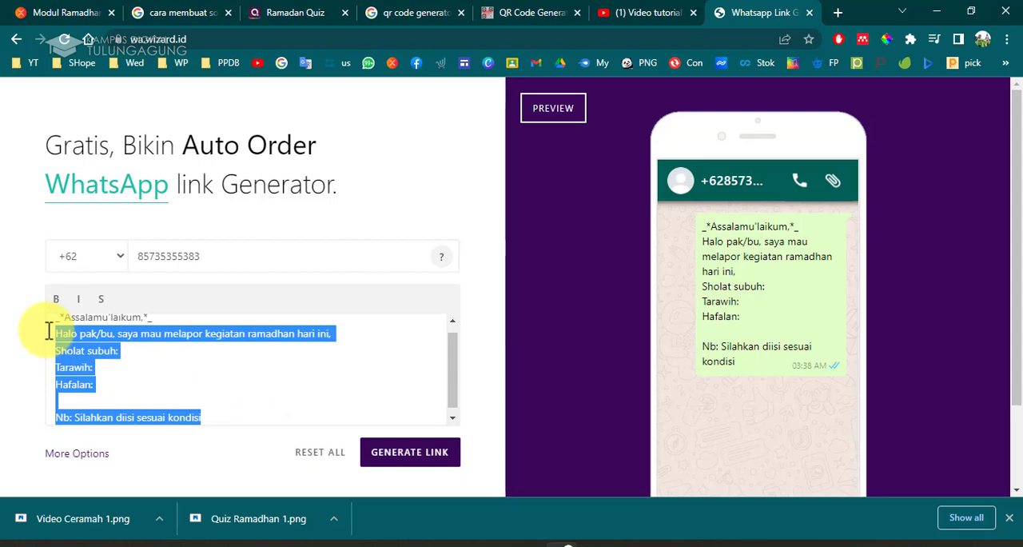
left_click(148, 416)
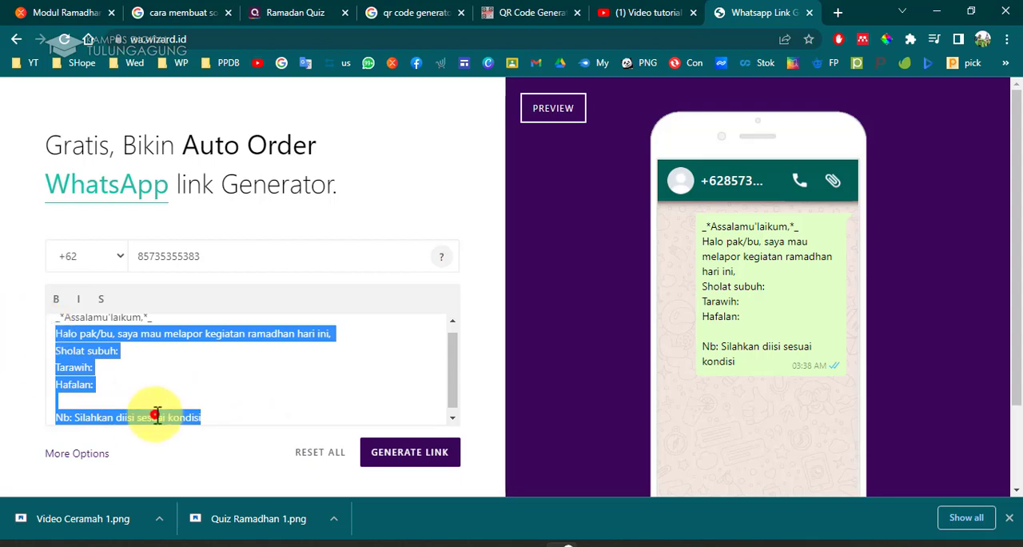
left_click_drag(164, 332, 242, 439)
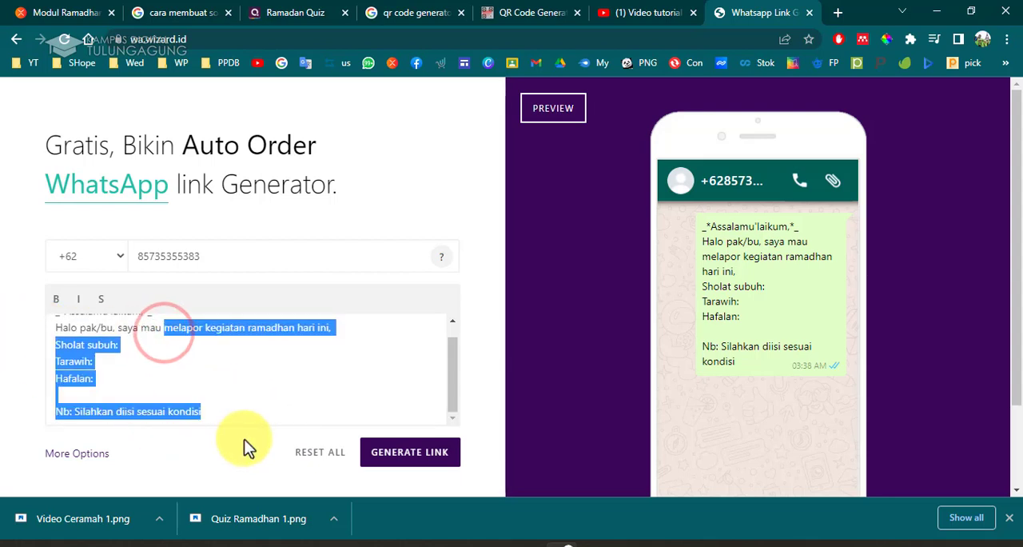
type("bertanya")
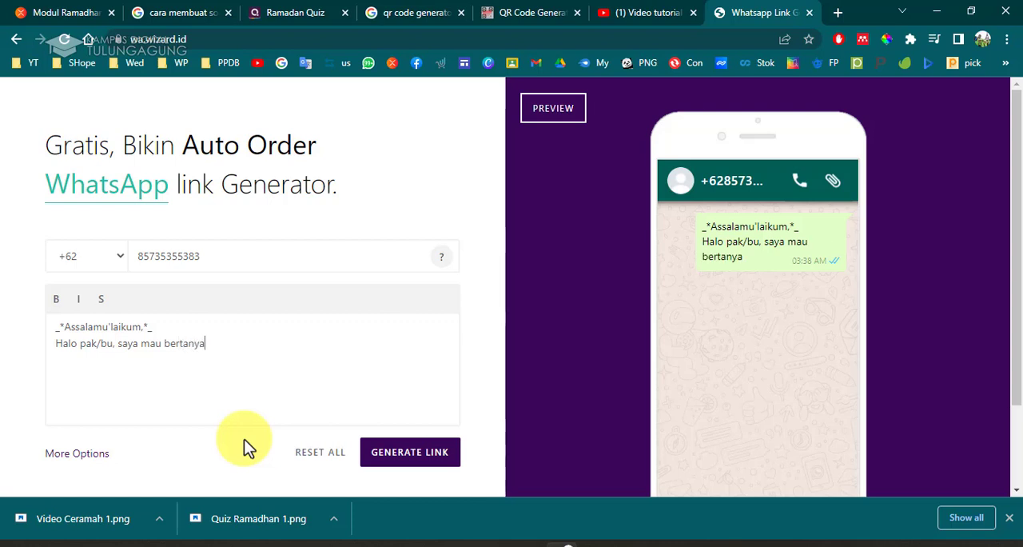
type(" / konsultasi")
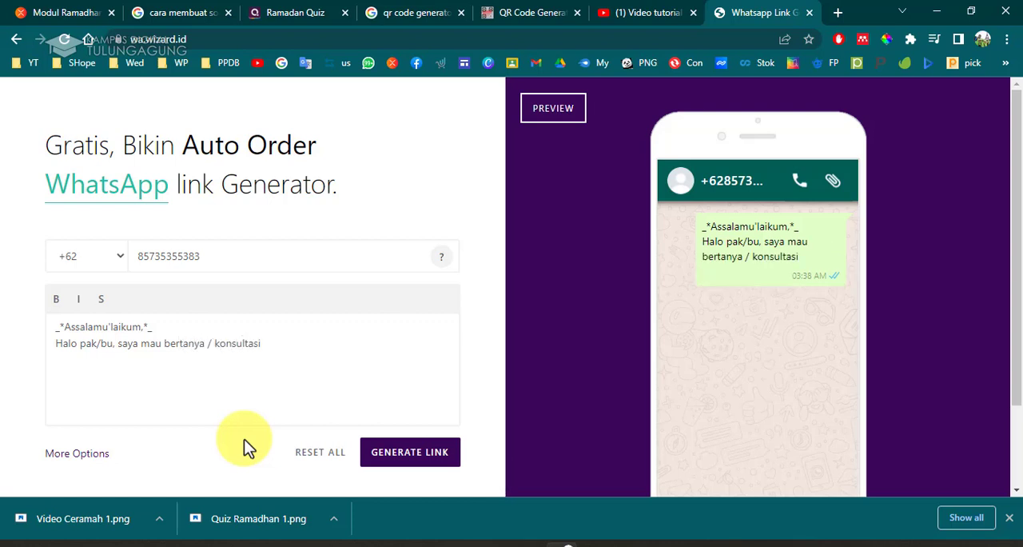
type(",")
Switch to the Praktek desain Modul presentation and select slide 10.
mouse_move(525, 535)
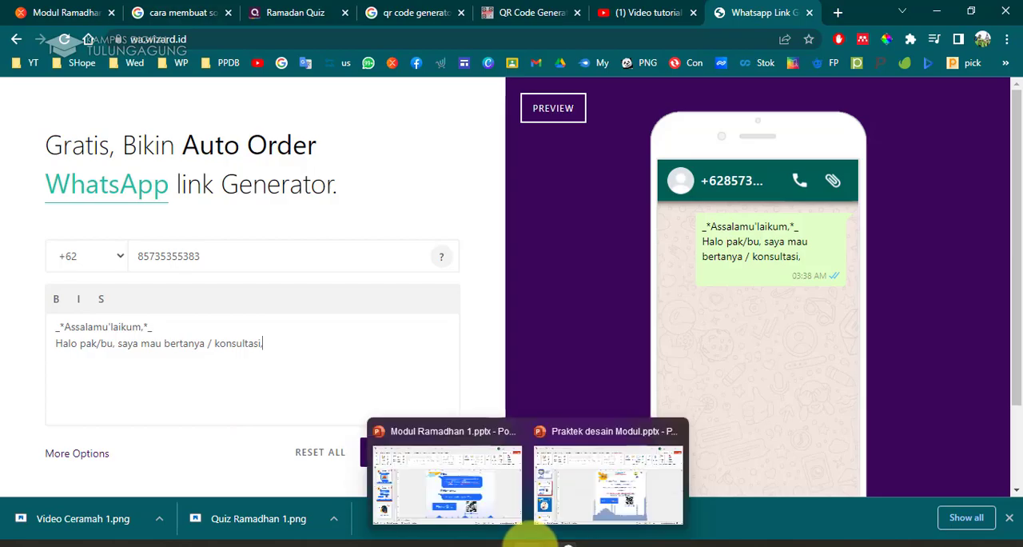
left_click(571, 488)
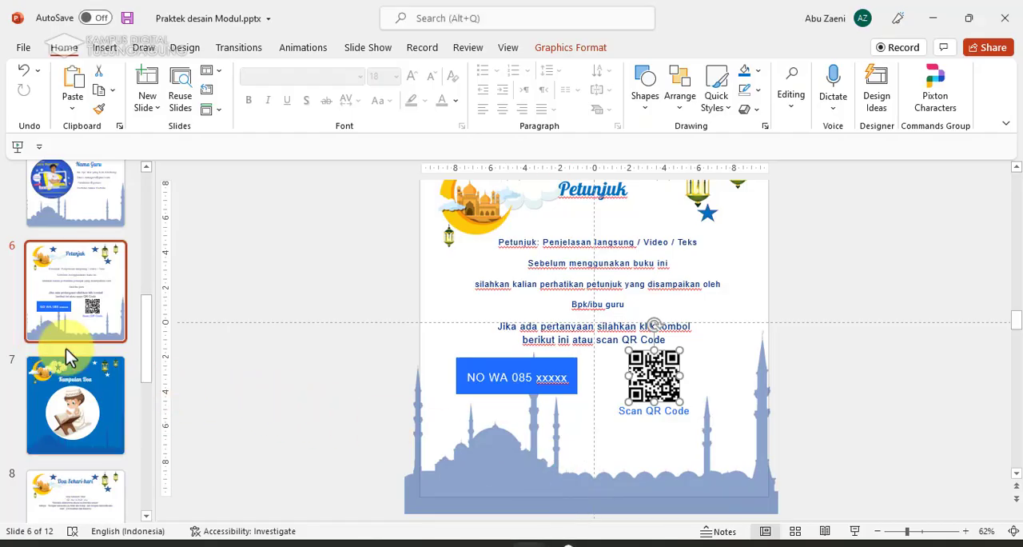
scroll(84, 384, "down", 5)
left_click(90, 311)
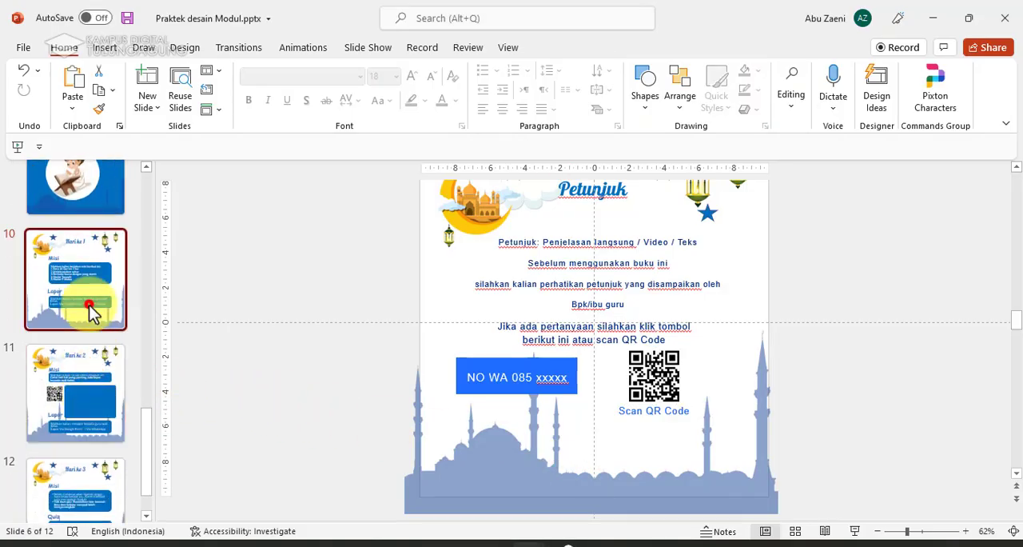
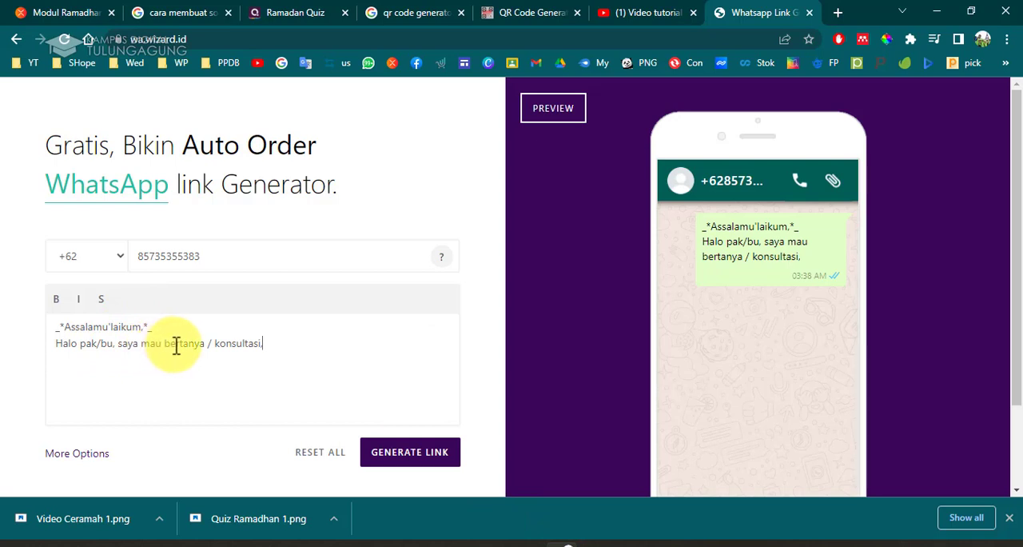
Make "bertanya / konsultasi," bold in the message and add " :" after it.
left_click_drag(165, 344, 267, 342)
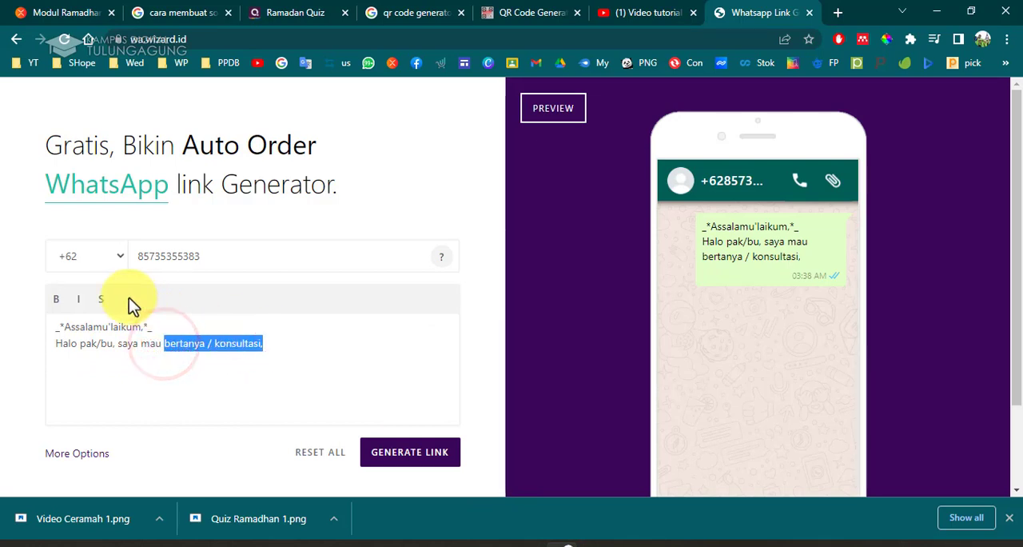
left_click(57, 300)
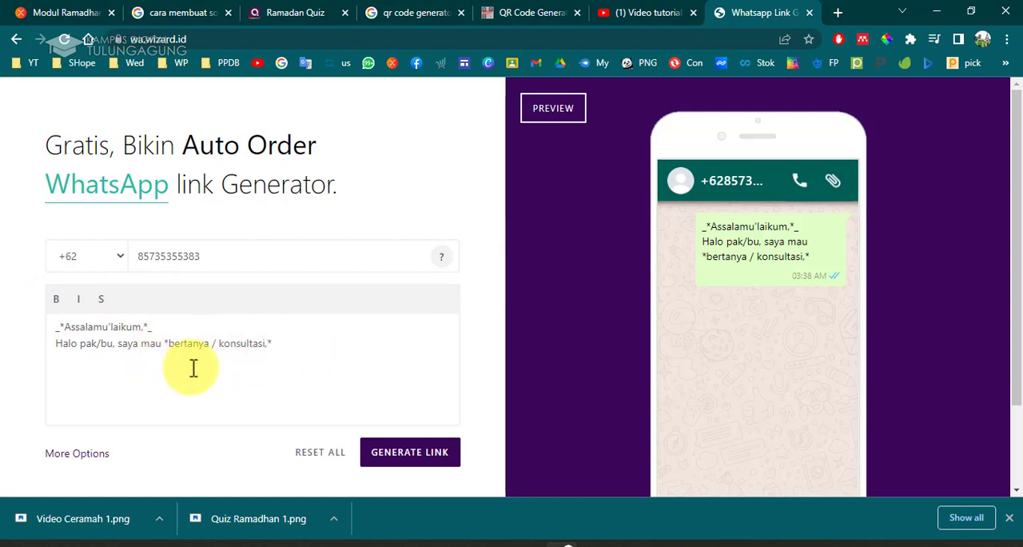
left_click(306, 342)
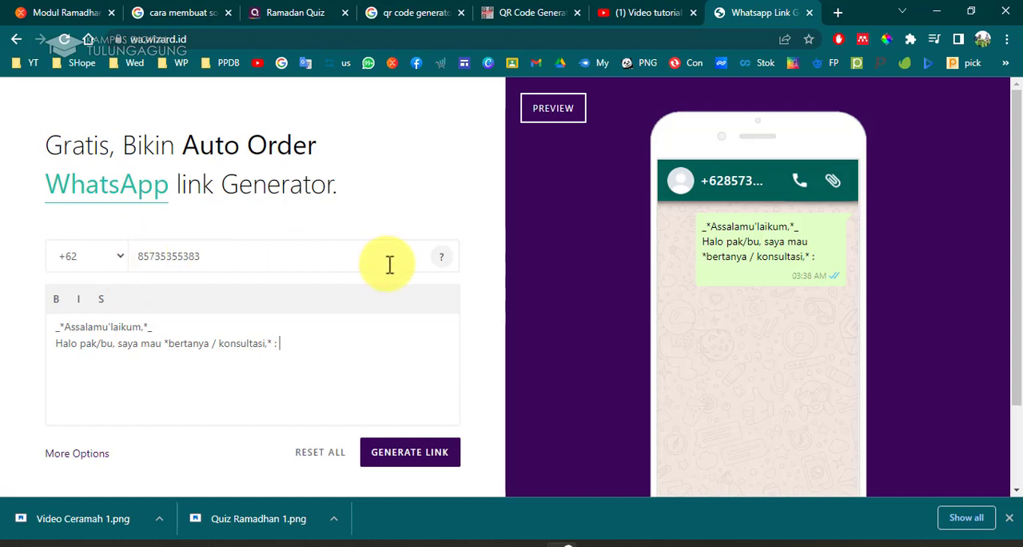
Generate the WhatsApp auto-message link and confirm with Yes.
left_click(419, 456)
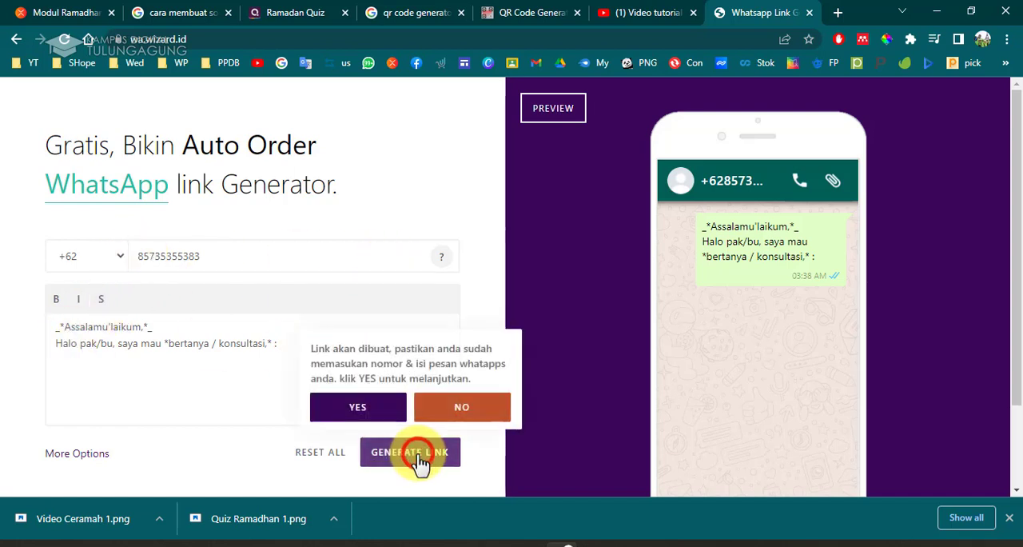
left_click(360, 406)
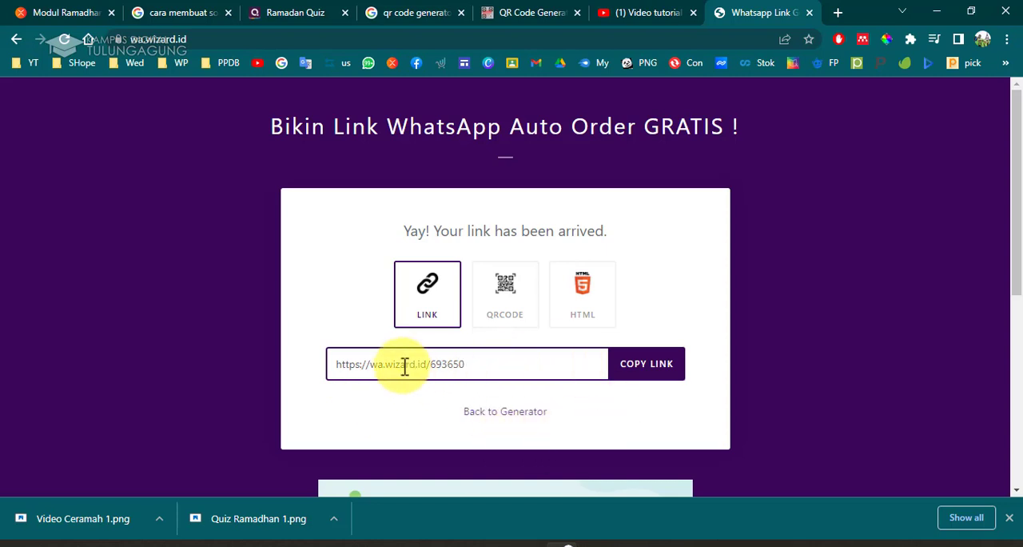
Review the generated QR code and link result options.
left_click(511, 311)
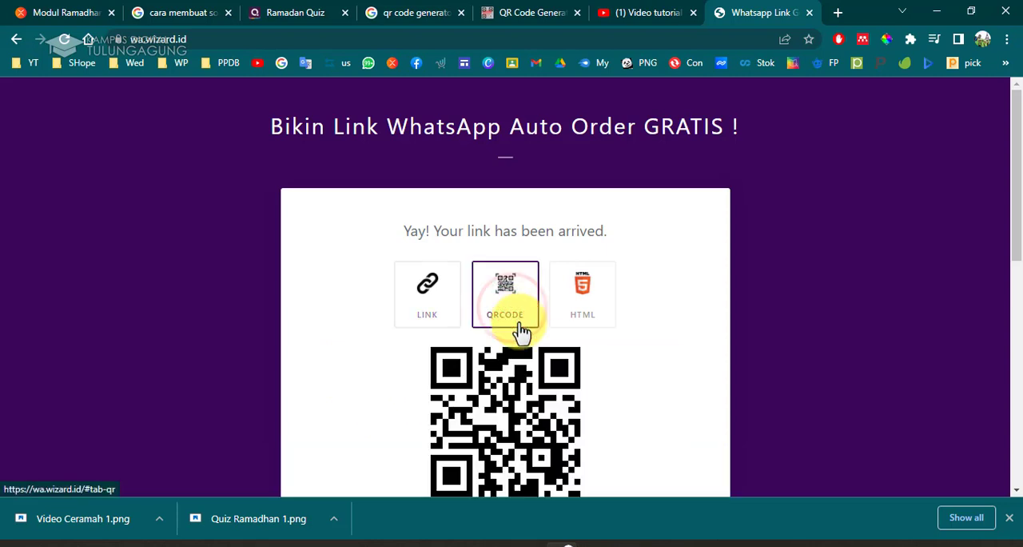
scroll(516, 319, "down", 4)
scroll(520, 326, "up", 3)
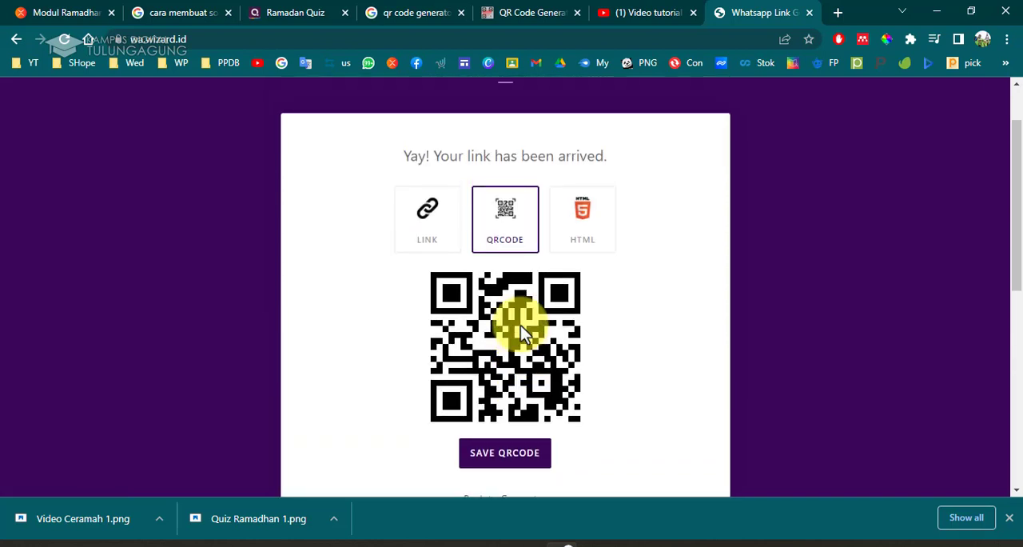
left_click(434, 216)
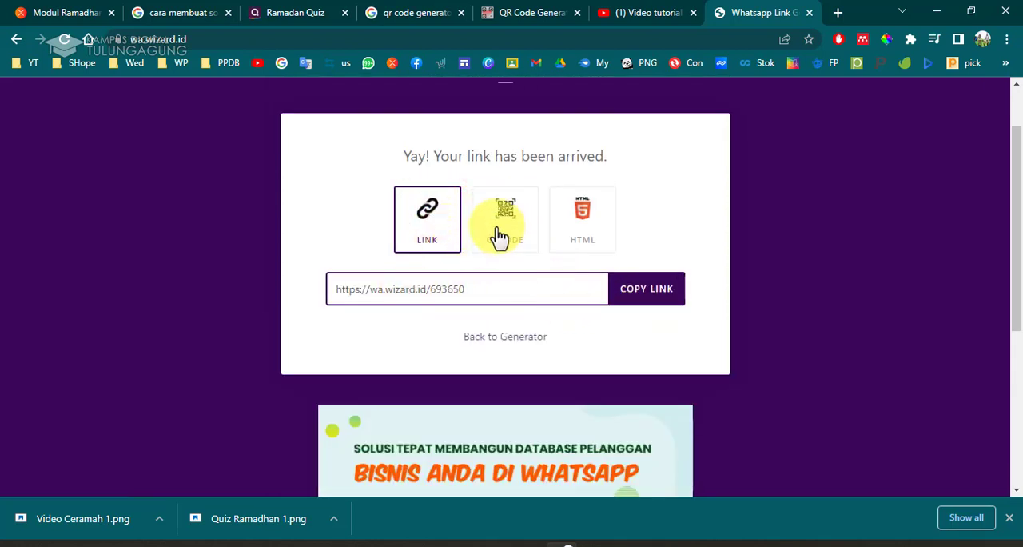
left_click(499, 236)
scroll(472, 372, "down", 3)
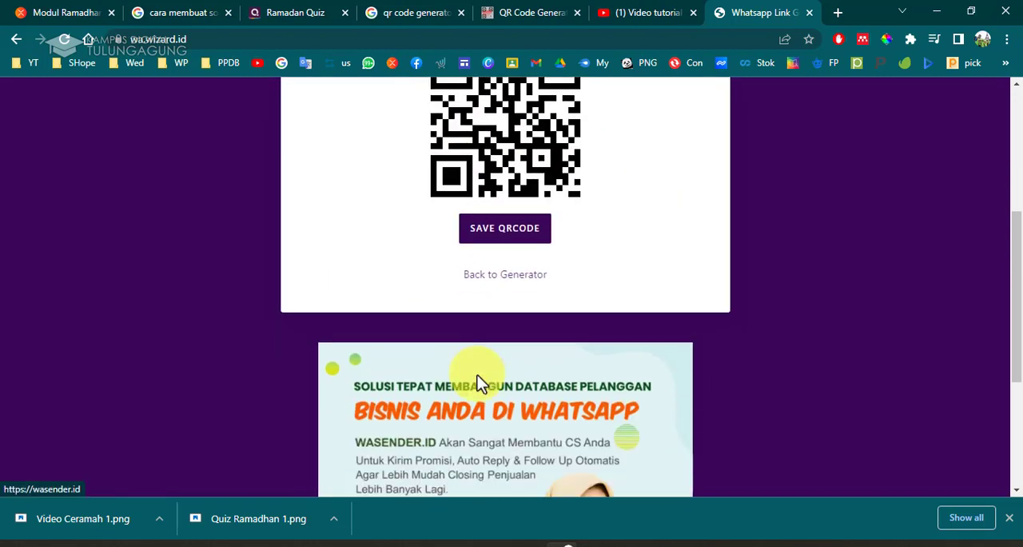
scroll(477, 375, "up", 3)
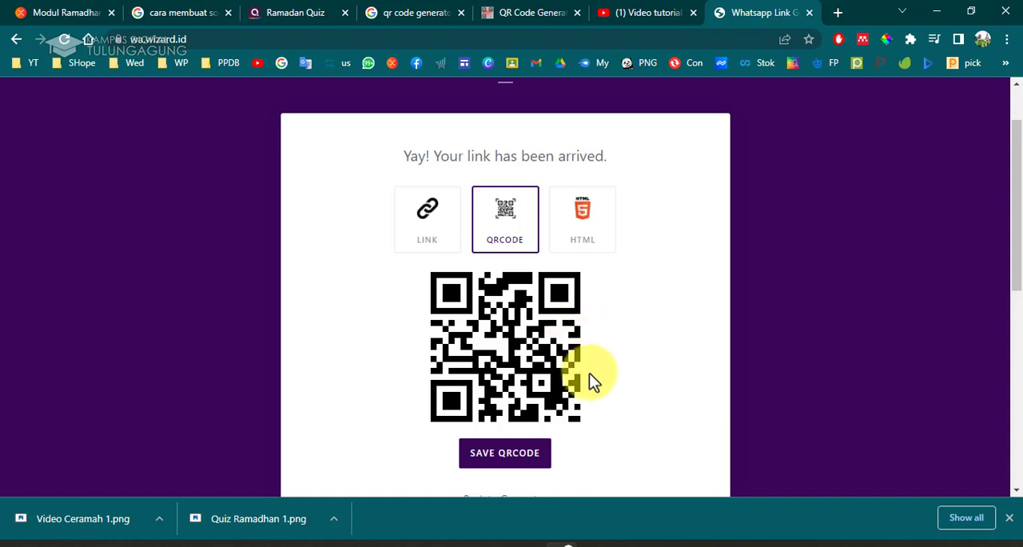
left_click(450, 261)
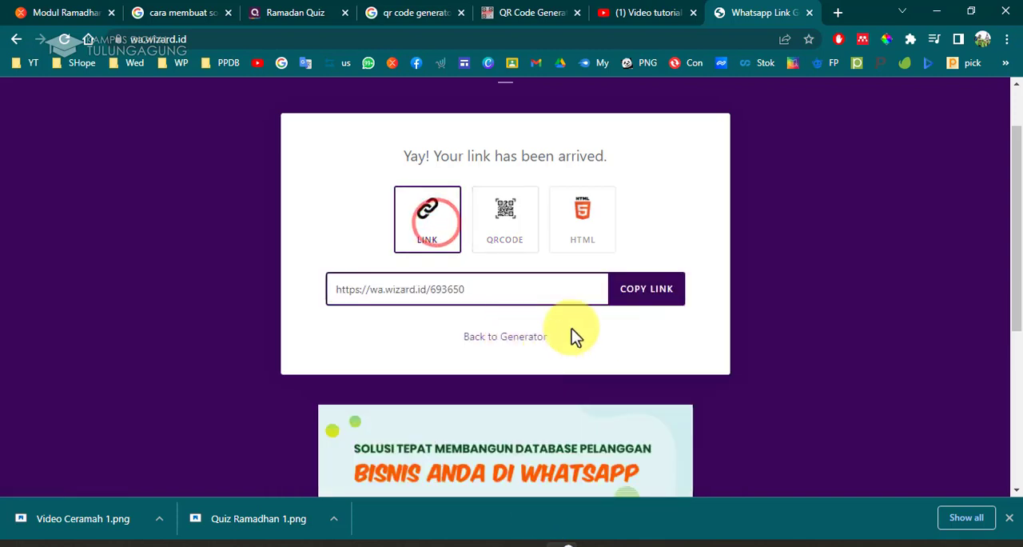
Copy the generated link and return to the presentation.
left_click(635, 308)
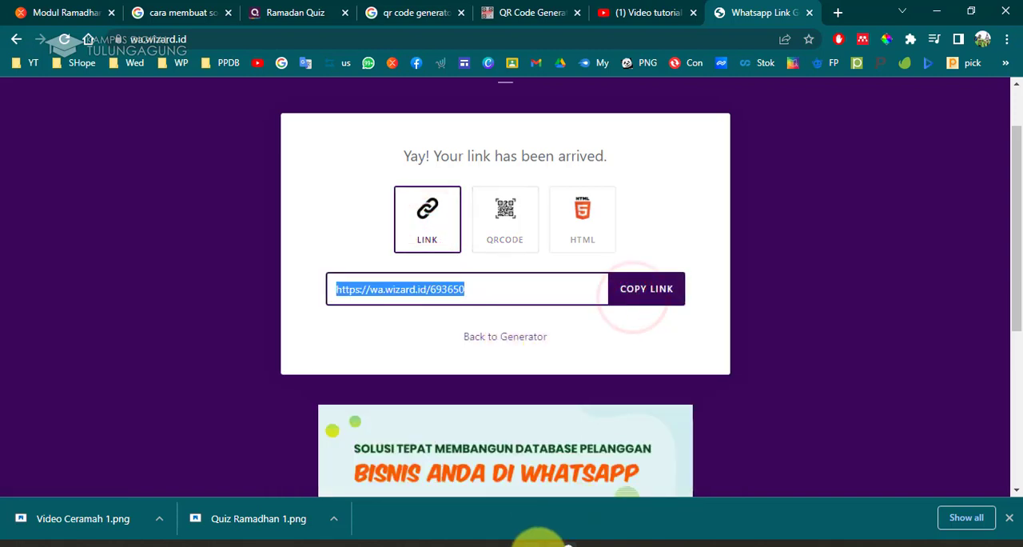
mouse_move(552, 544)
left_click(566, 498)
On slide 6, open Insert Link for the "NO WA 085 xxxxx" button.
scroll(55, 344, "up", 3)
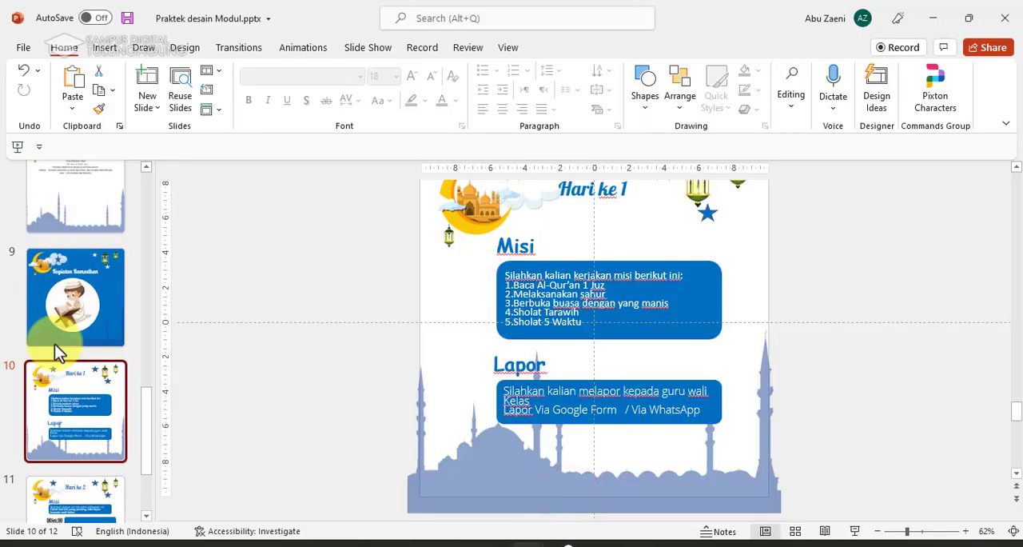
scroll(70, 320, "up", 3)
left_click(88, 266)
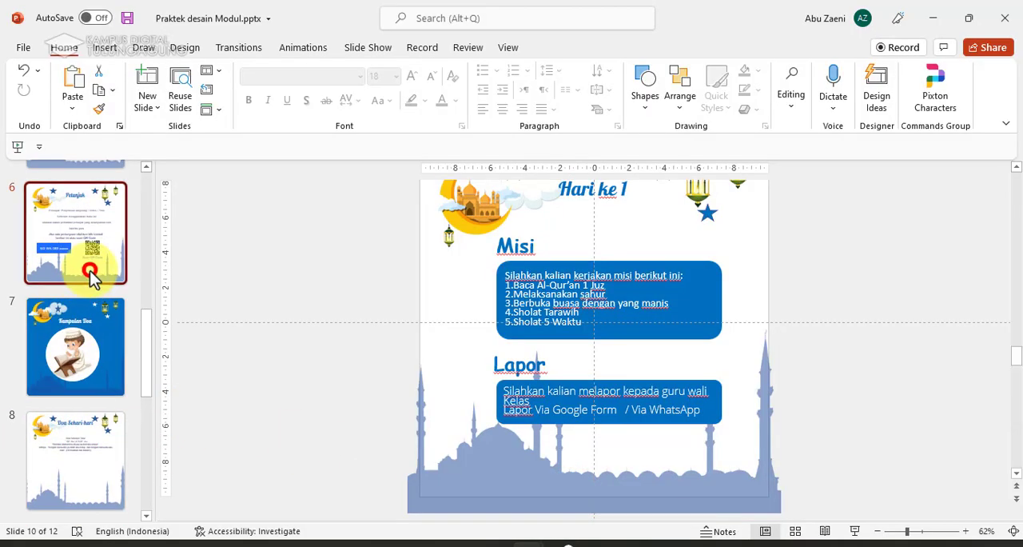
left_click(543, 364)
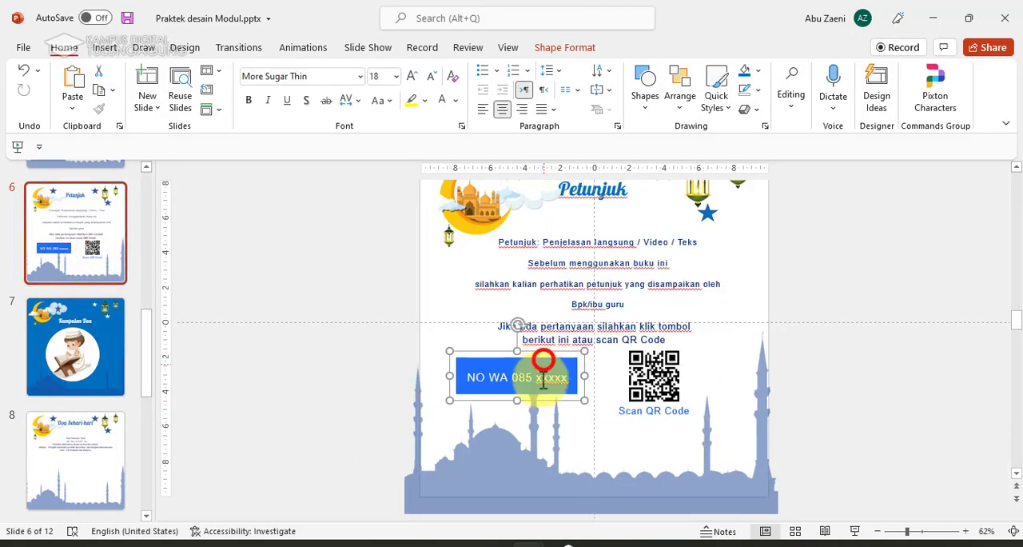
left_click(104, 47)
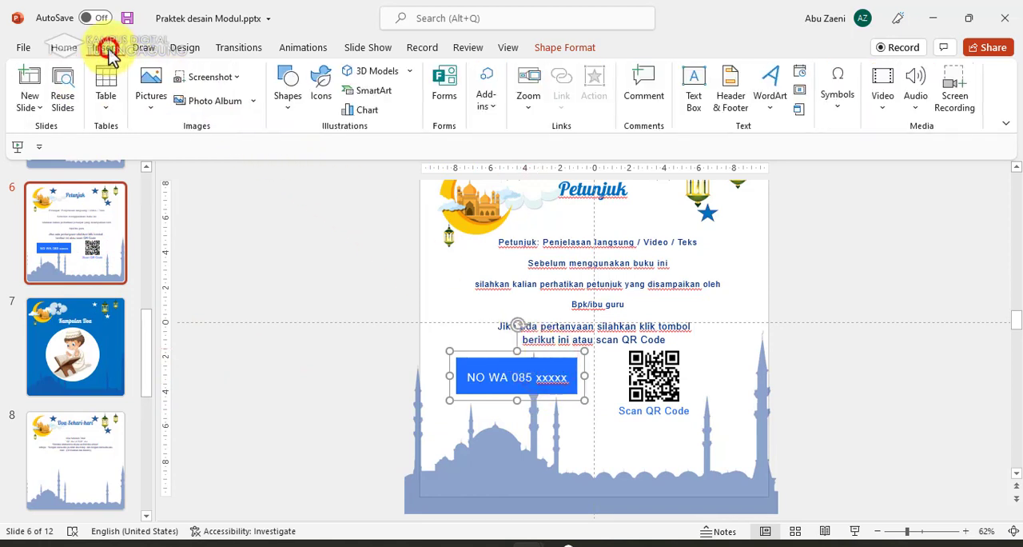
left_click(573, 90)
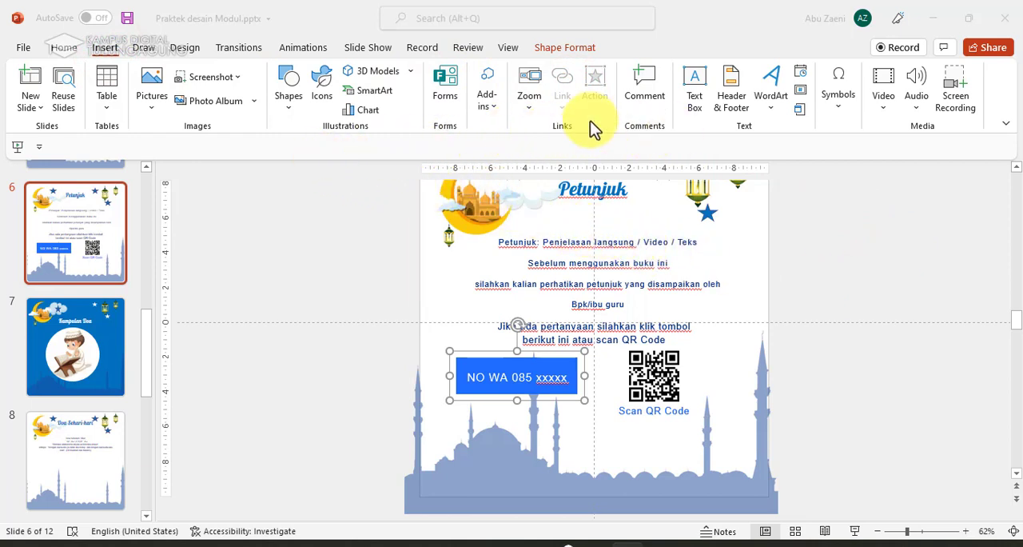
left_click(510, 366)
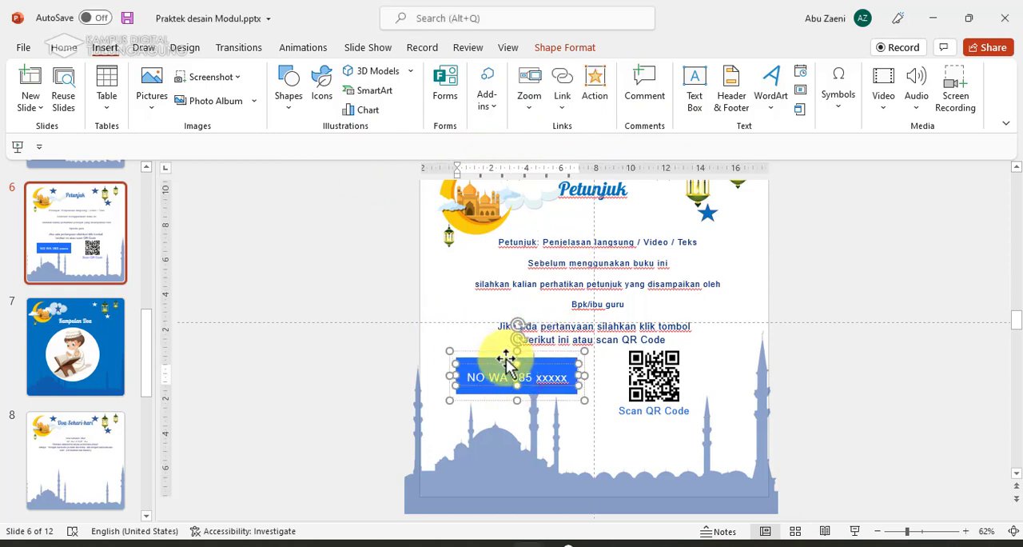
left_click(506, 359)
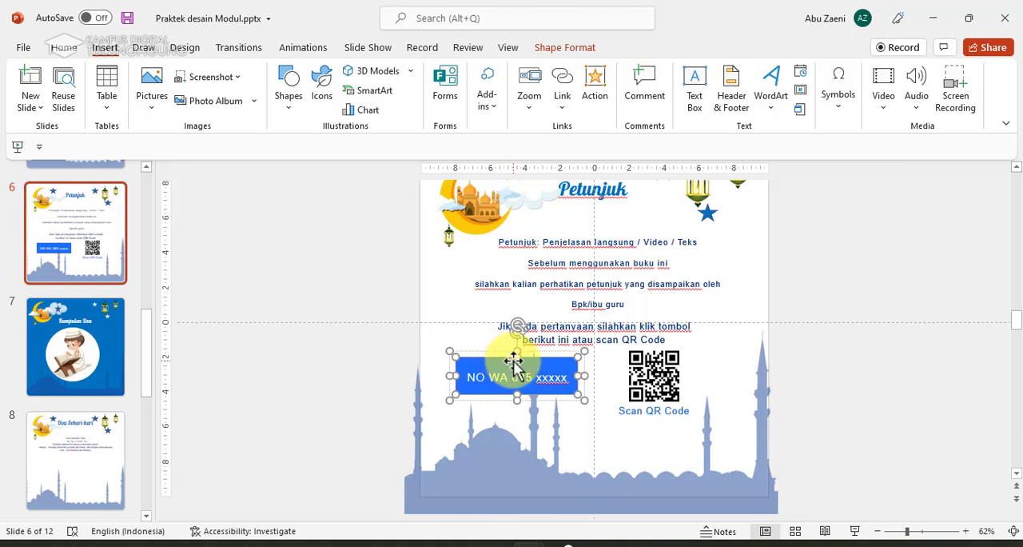
left_click(569, 114)
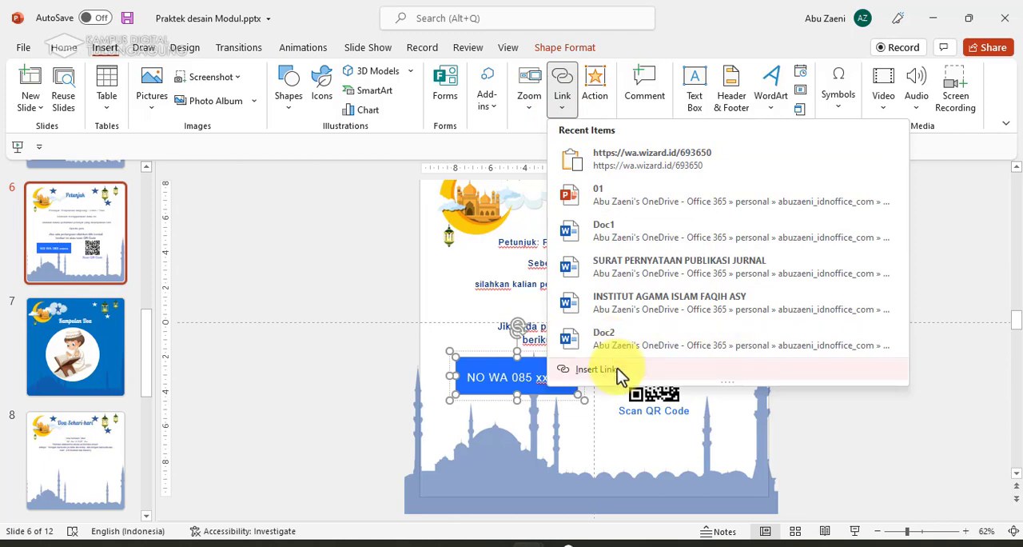
left_click(615, 370)
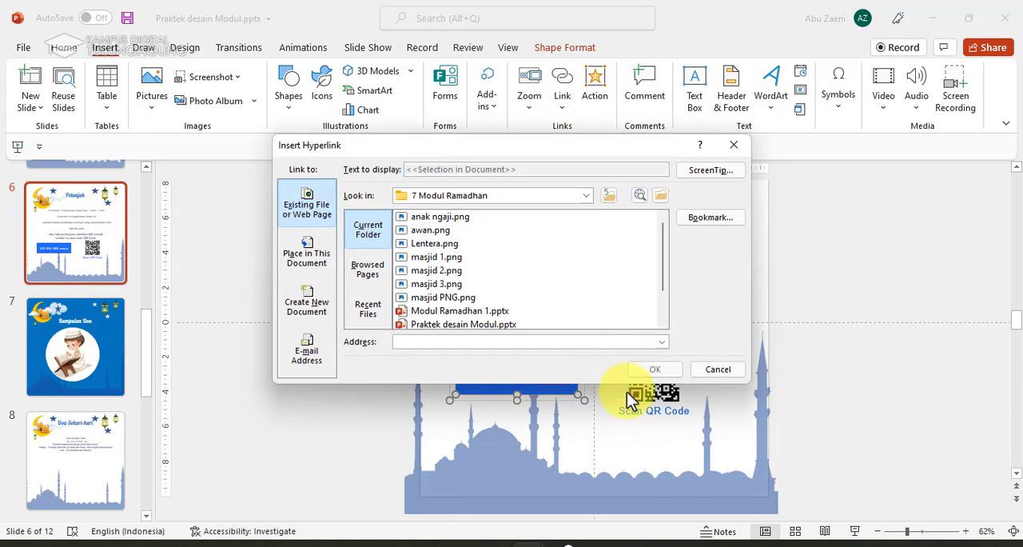
left_click(379, 272)
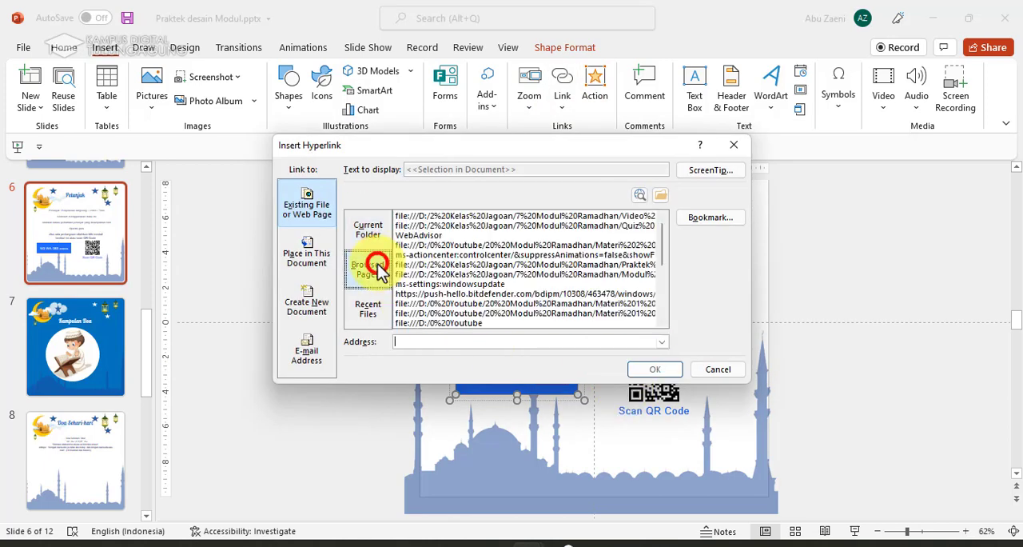
left_click(426, 341)
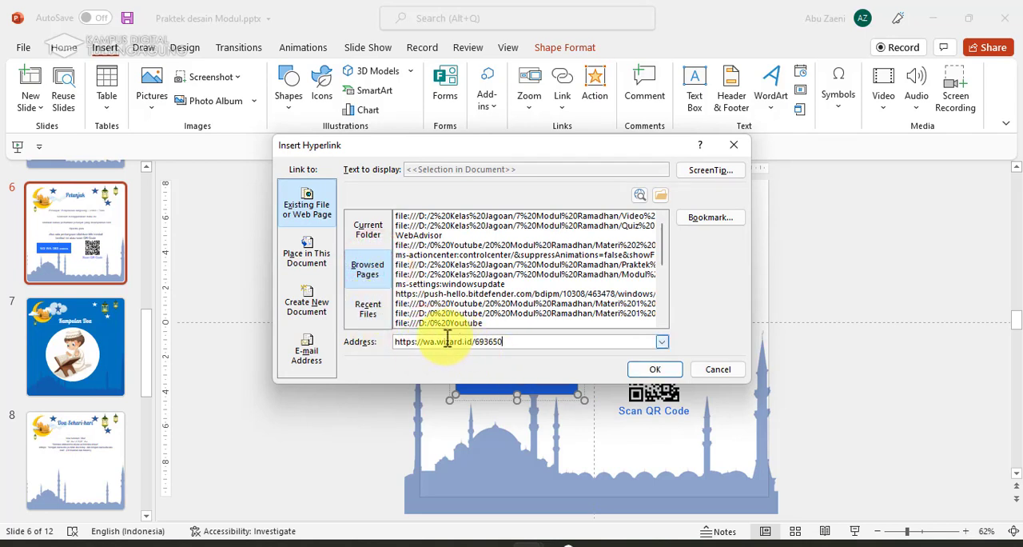
mouse_move(561, 543)
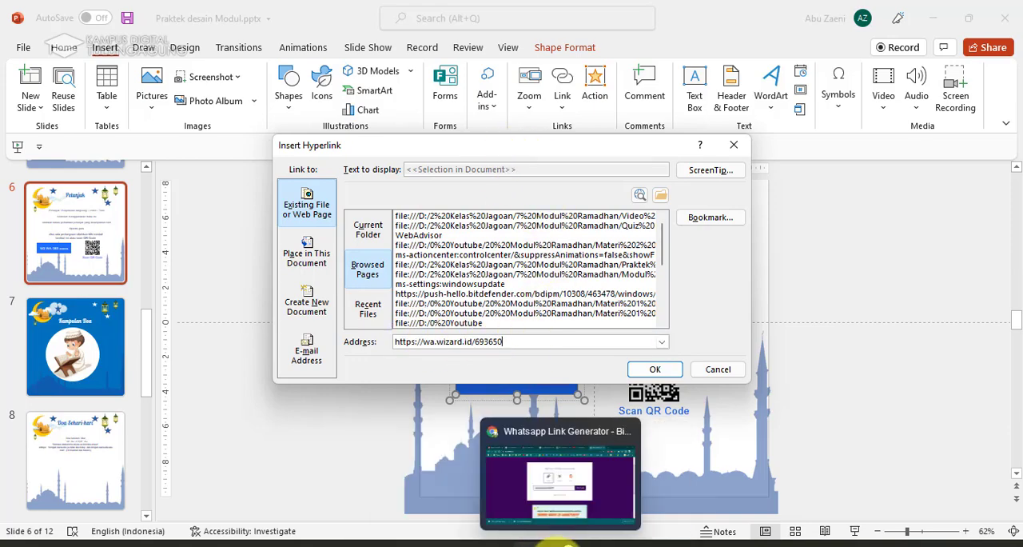
left_click(600, 494)
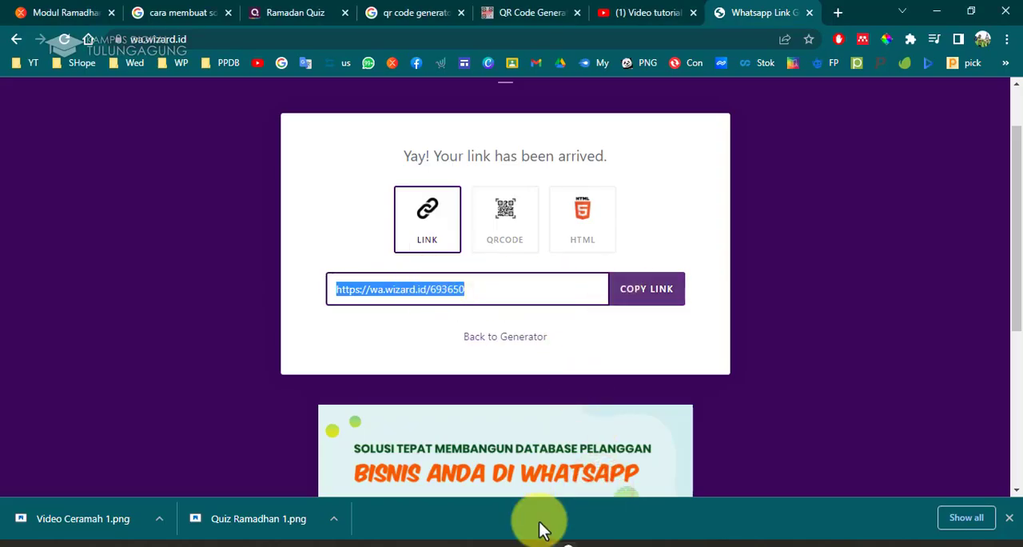
mouse_move(527, 543)
left_click(567, 488)
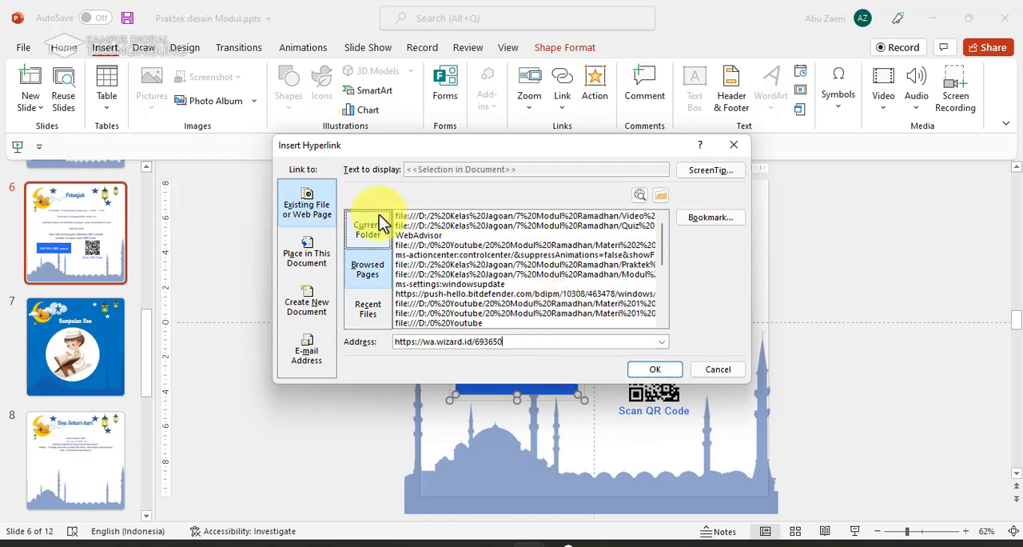
left_click(654, 372)
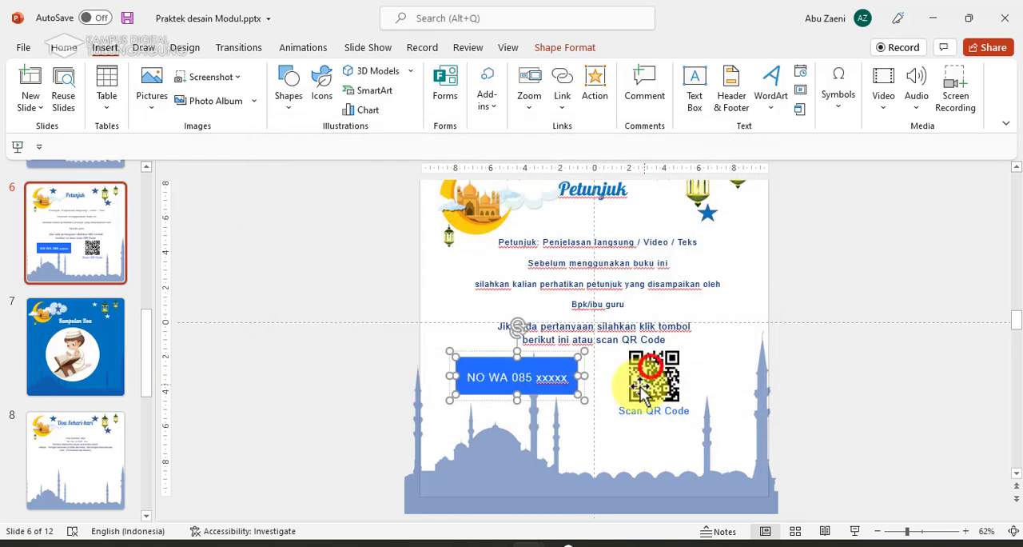
left_click(402, 377)
left_click(510, 378)
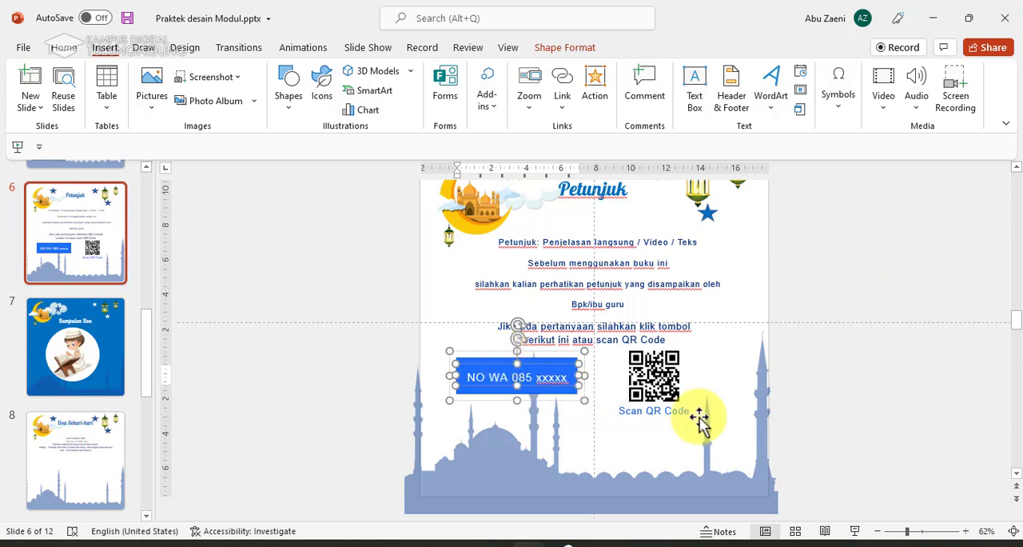
mouse_move(647, 544)
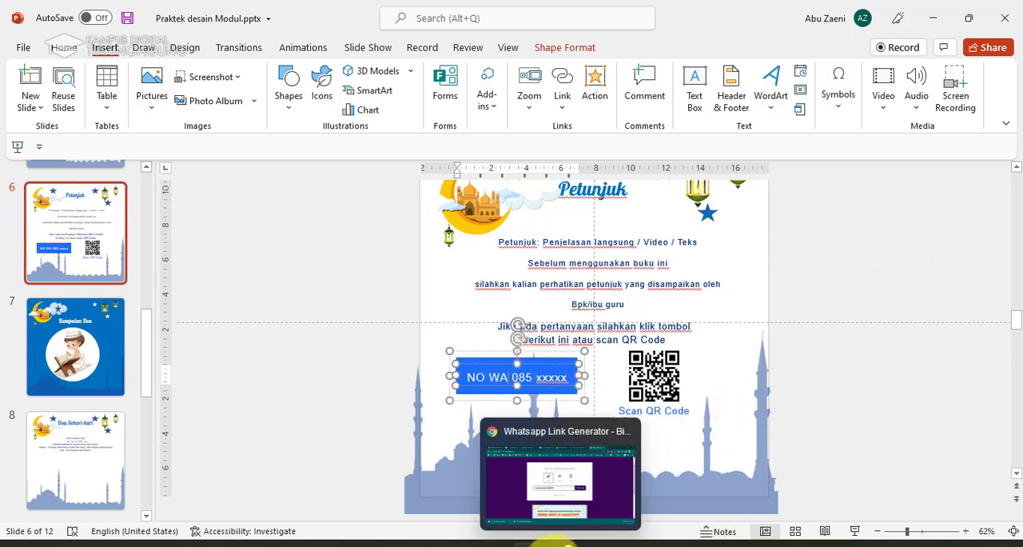
left_click(581, 493)
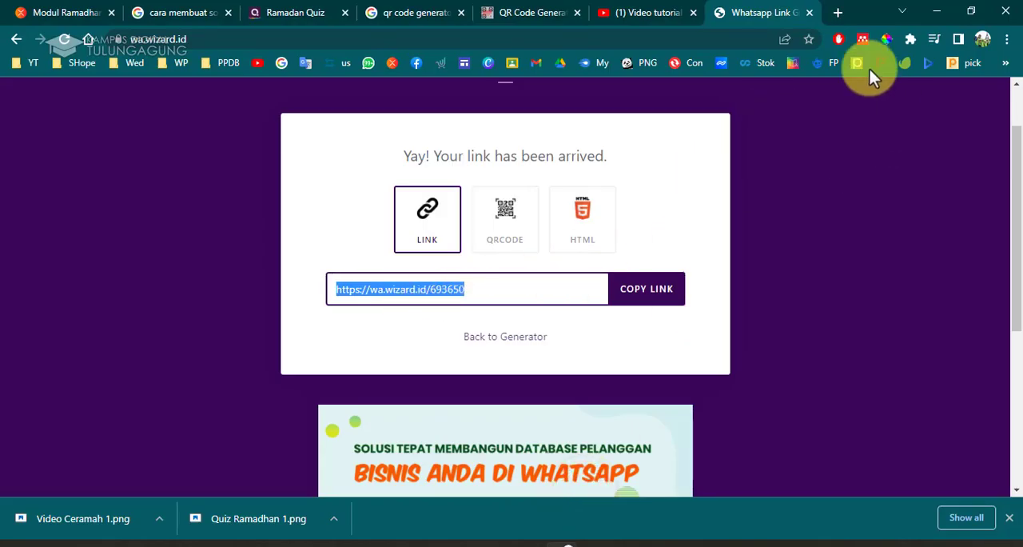
left_click(837, 12)
type("https://wa.wizard.id/693650")
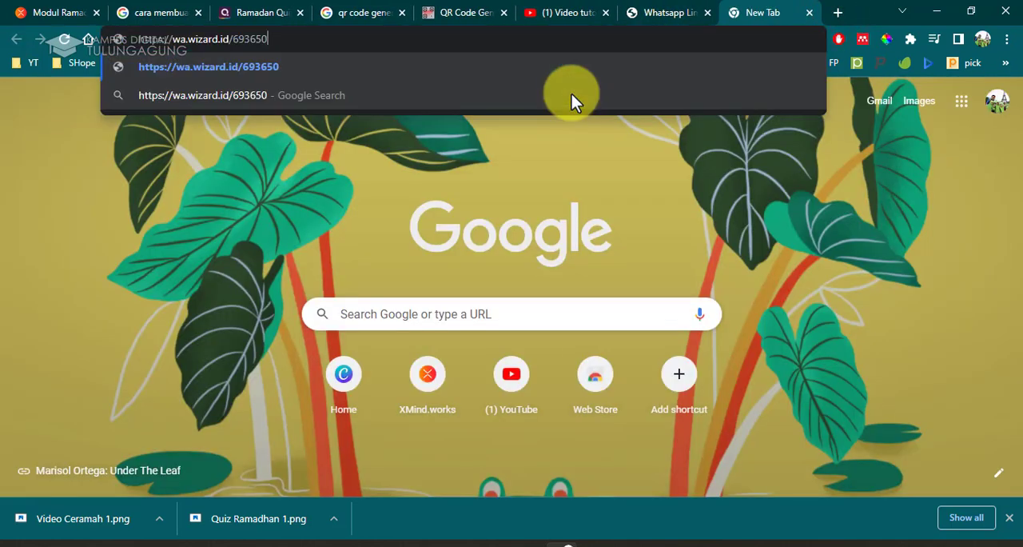
key("Return")
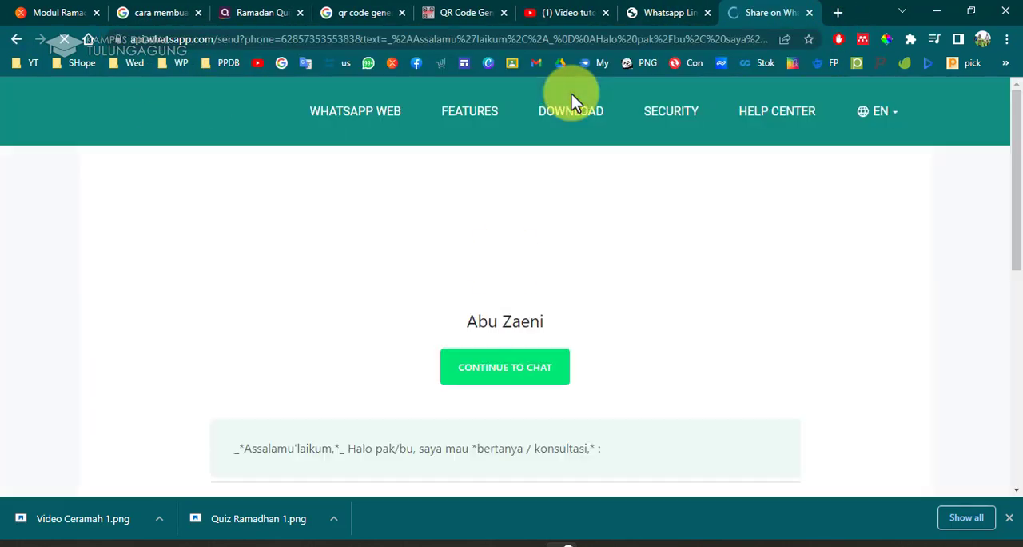
scroll(596, 278, "down", 2)
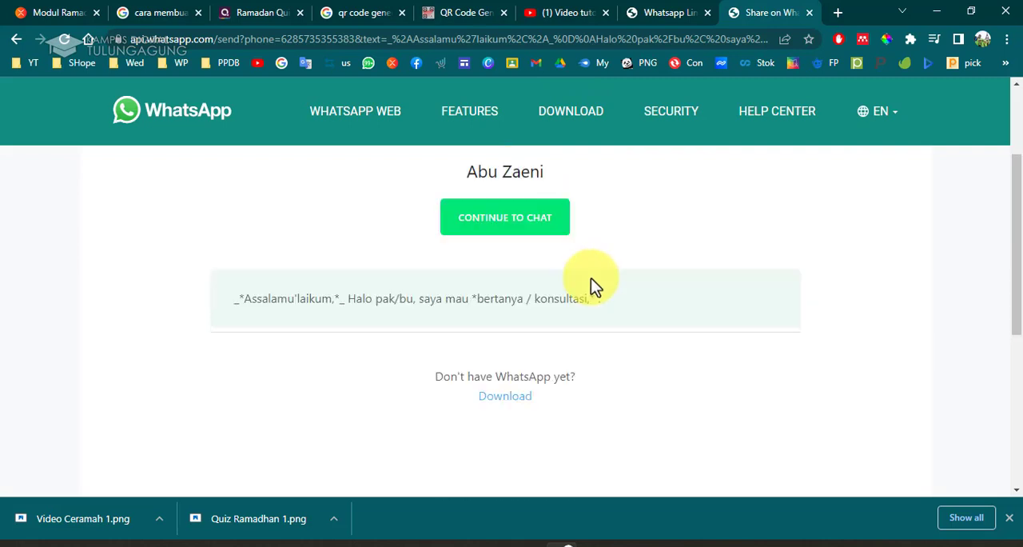
scroll(592, 282, "up", 2)
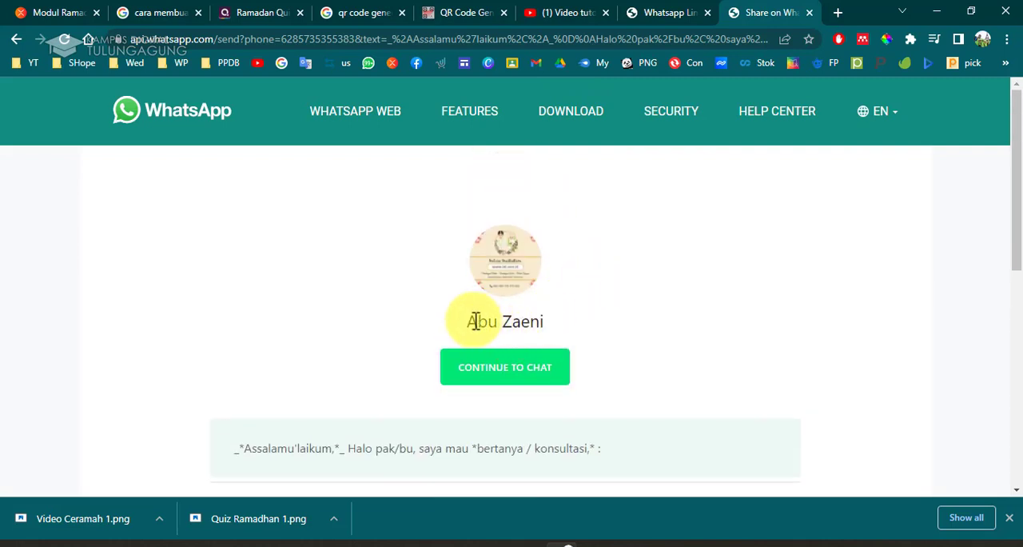
left_click_drag(468, 321, 559, 320)
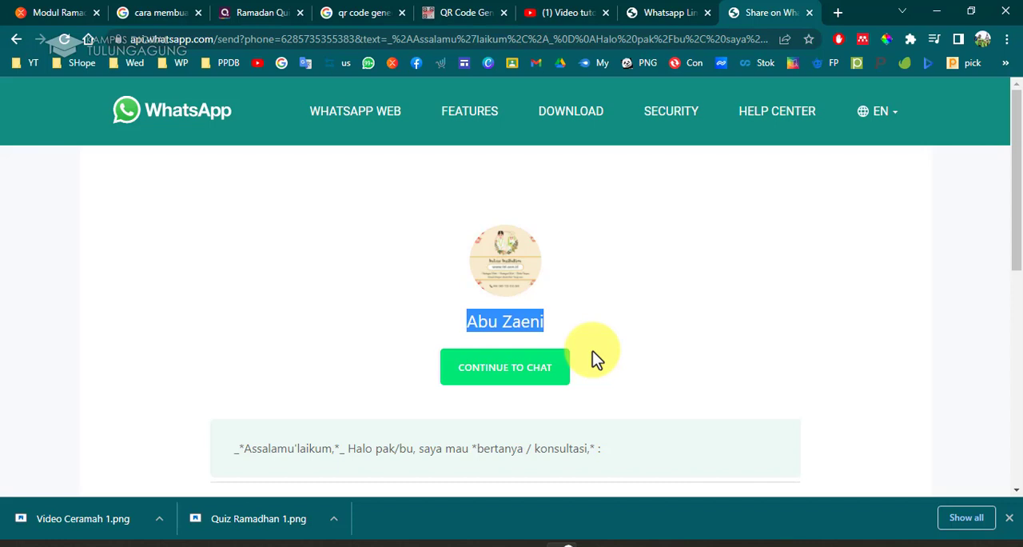
Save the WhatsApp link's QR code from the link generator as Konsultasi.png in the 7 Modul Ramadhan folder.
left_click(536, 294)
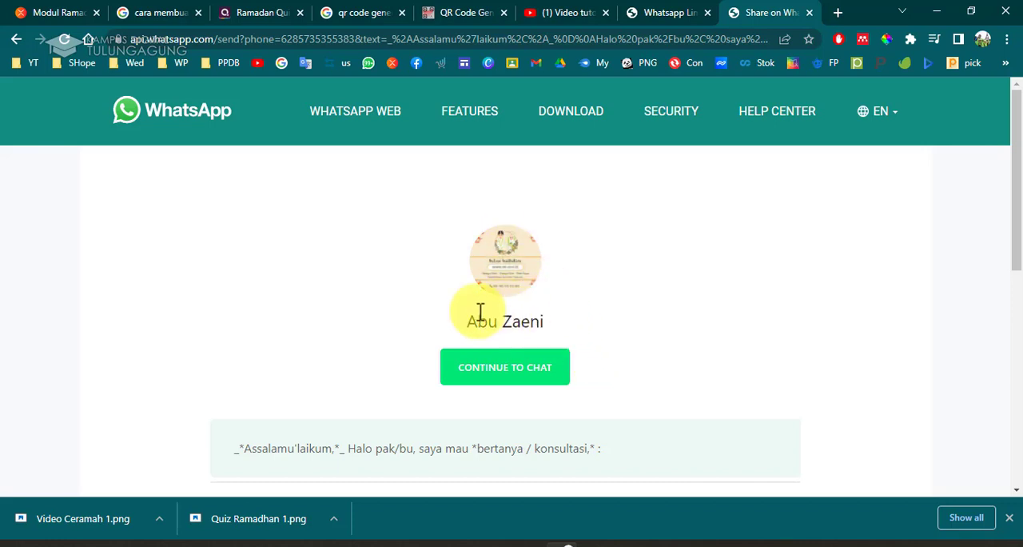
left_click(695, 10)
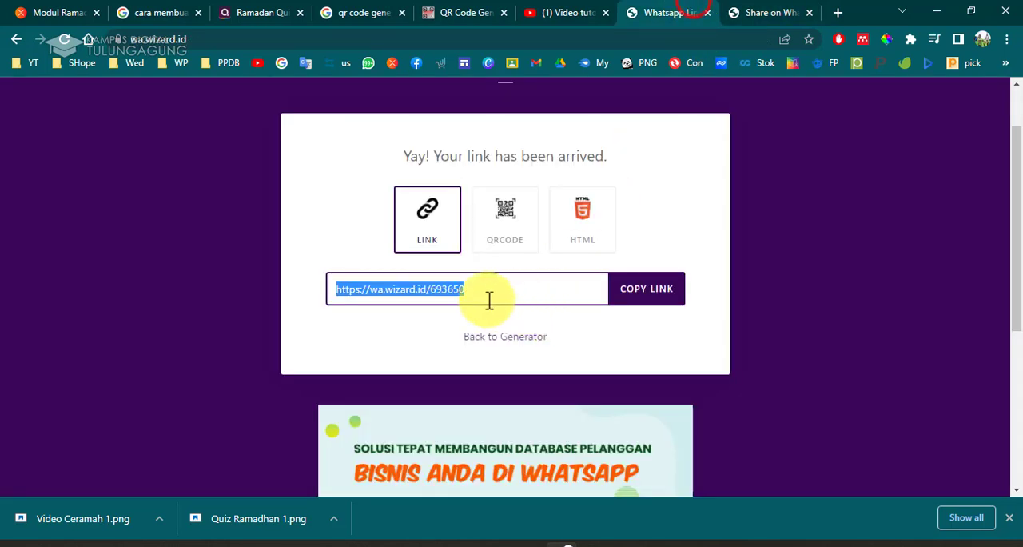
left_click(517, 244)
scroll(518, 243, "down", 3)
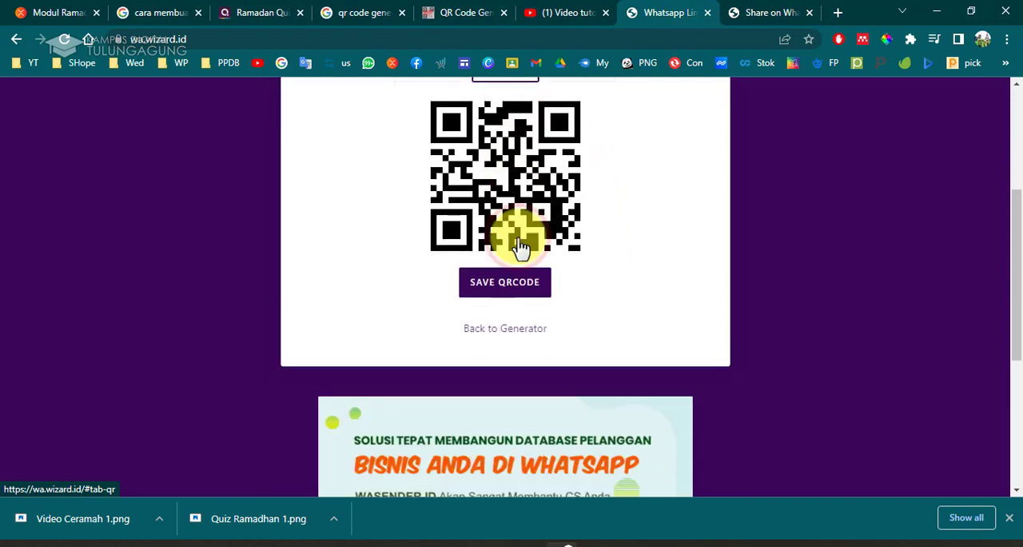
left_click(508, 239)
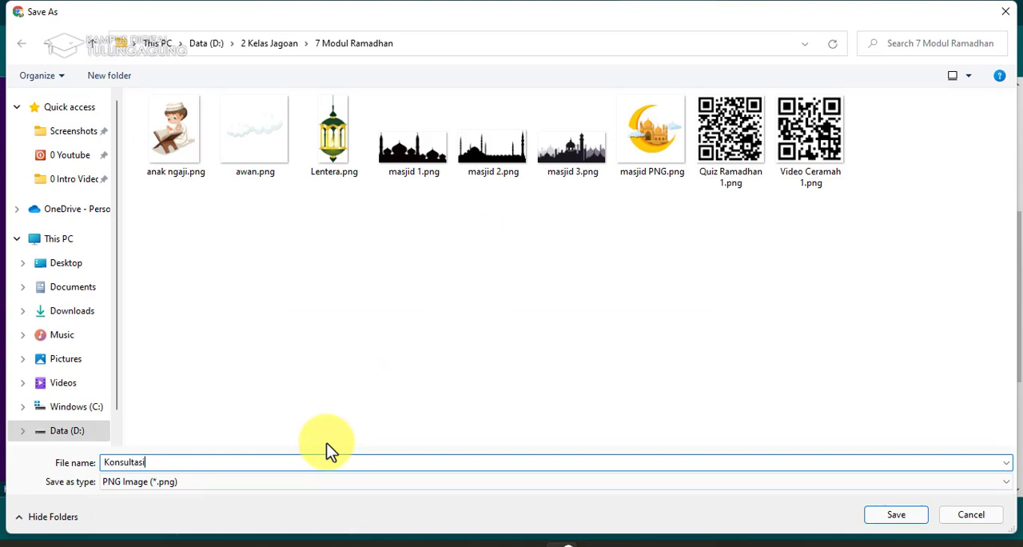
left_click(912, 518)
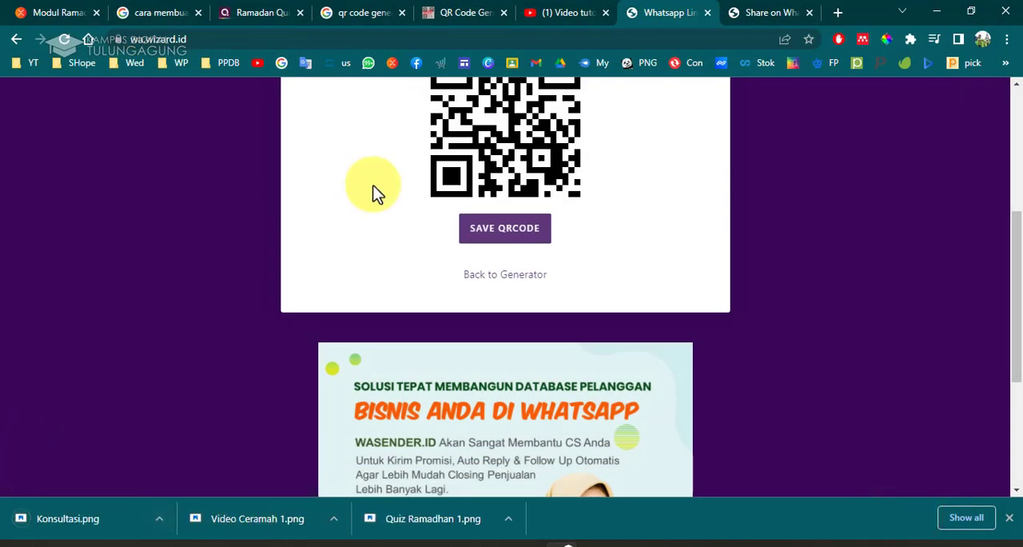
Return to the presentation and delete the existing QR code on slide 6.
mouse_move(532, 545)
left_click(596, 509)
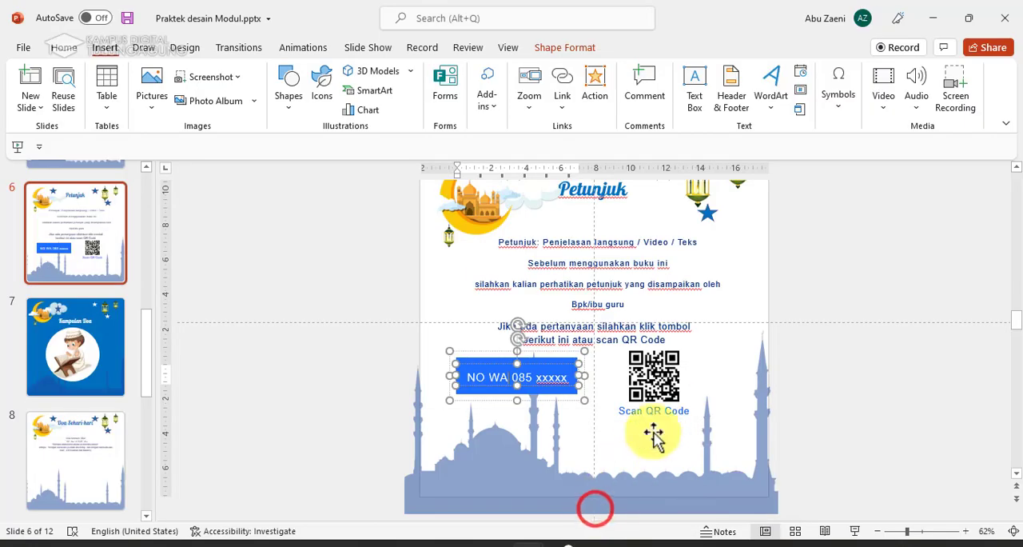
left_click(657, 389)
key("Delete")
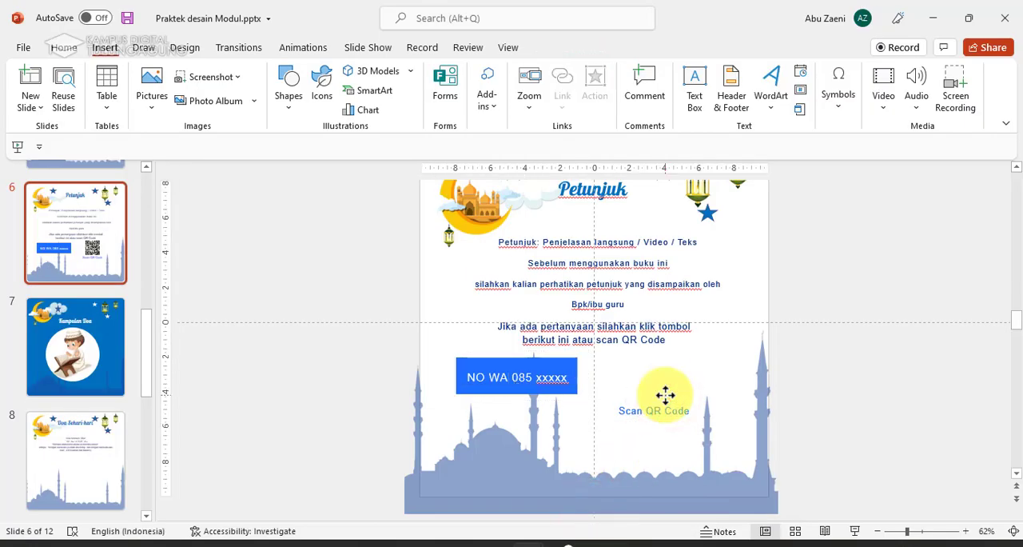
Insert Konsultasi.png on slide 6, shrink it and place it above the Scan QR Code label.
left_click(150, 96)
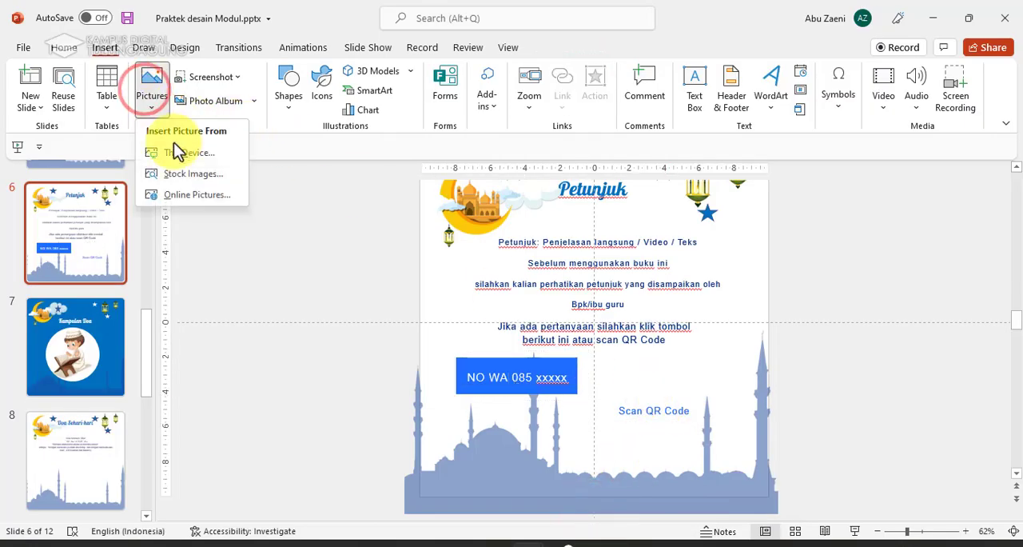
left_click(174, 151)
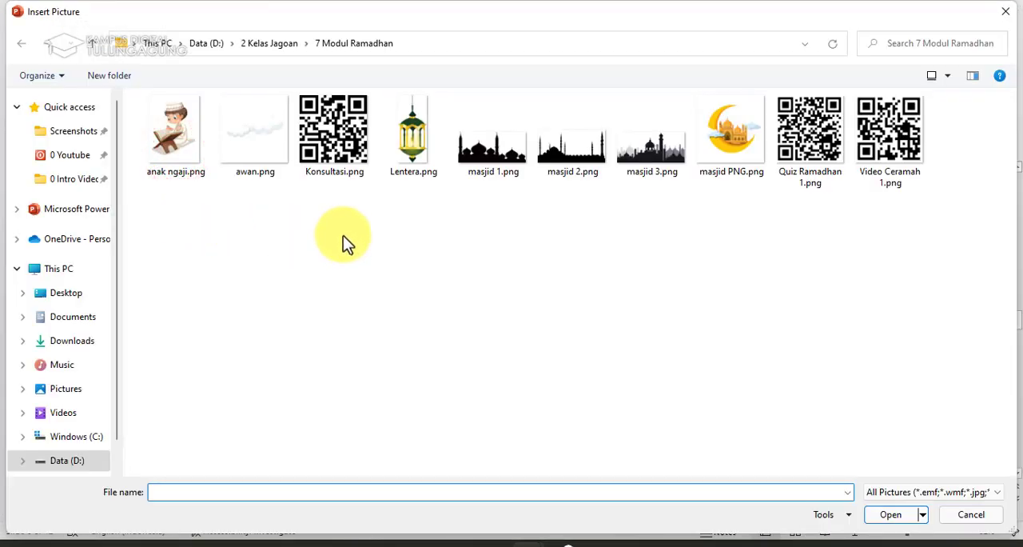
left_click(316, 157)
left_click(889, 514)
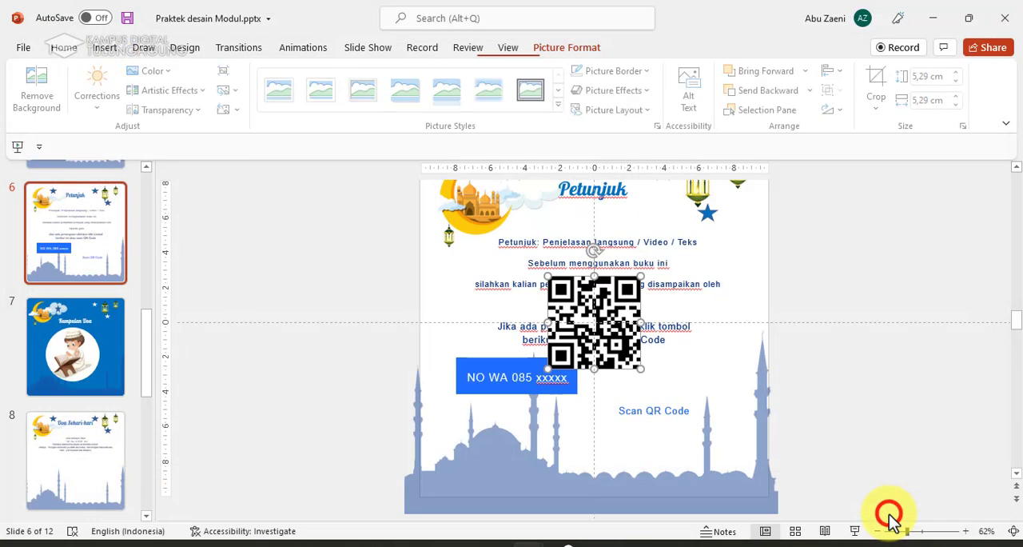
left_click_drag(655, 366, 685, 330)
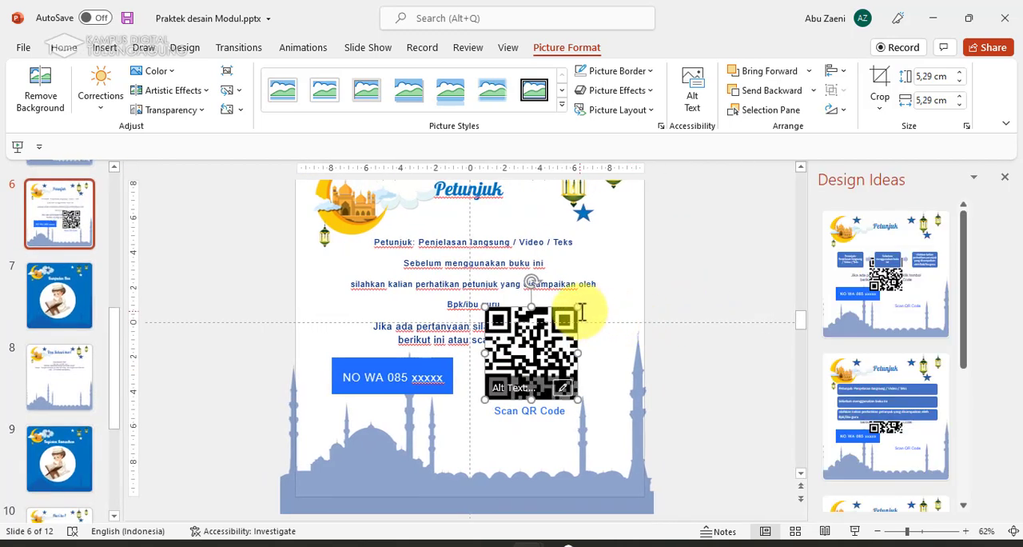
left_click_drag(577, 308, 544, 379)
left_click(554, 414)
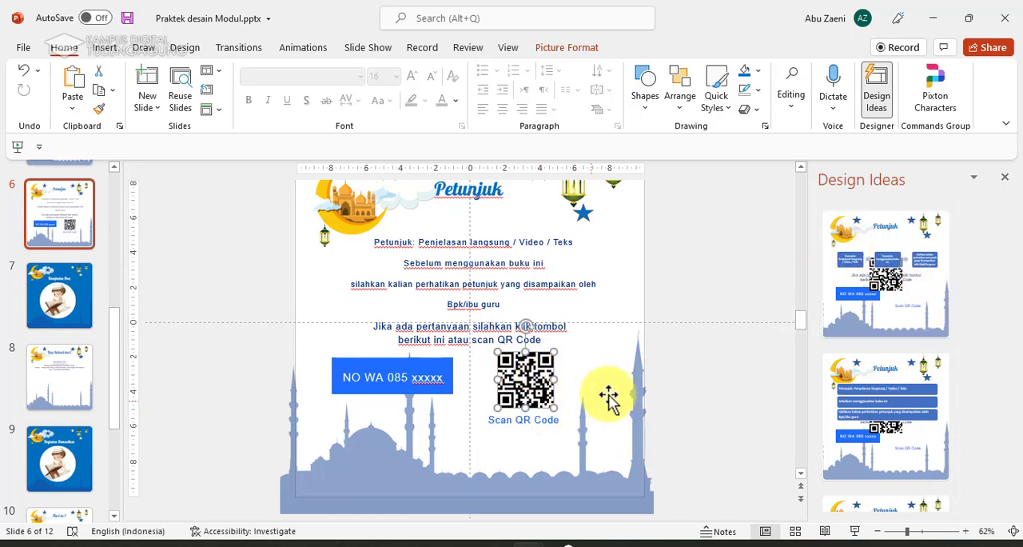
Switch to the Modul Ramadhan mind map and review the planned module topics.
left_click(833, 206)
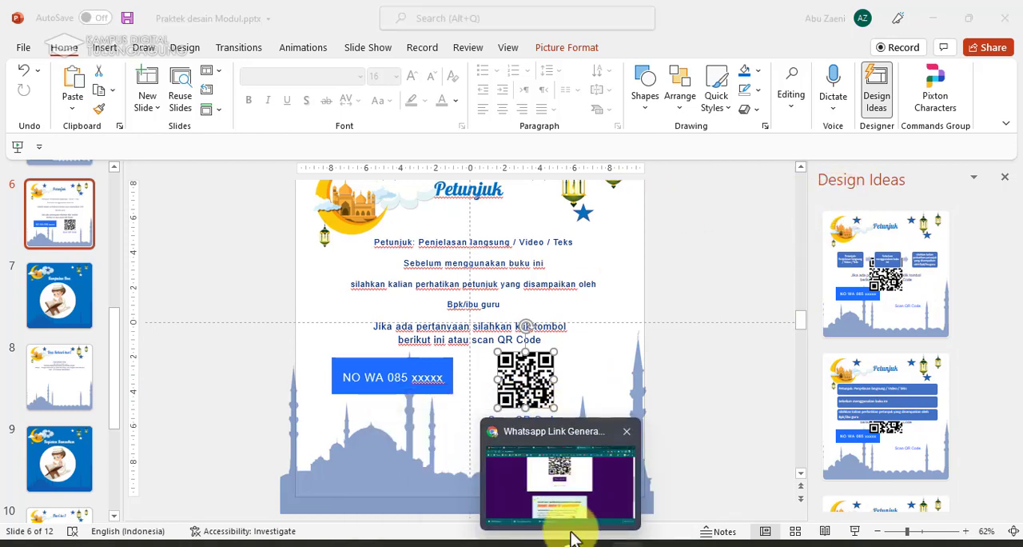
left_click(572, 487)
left_click(58, 15)
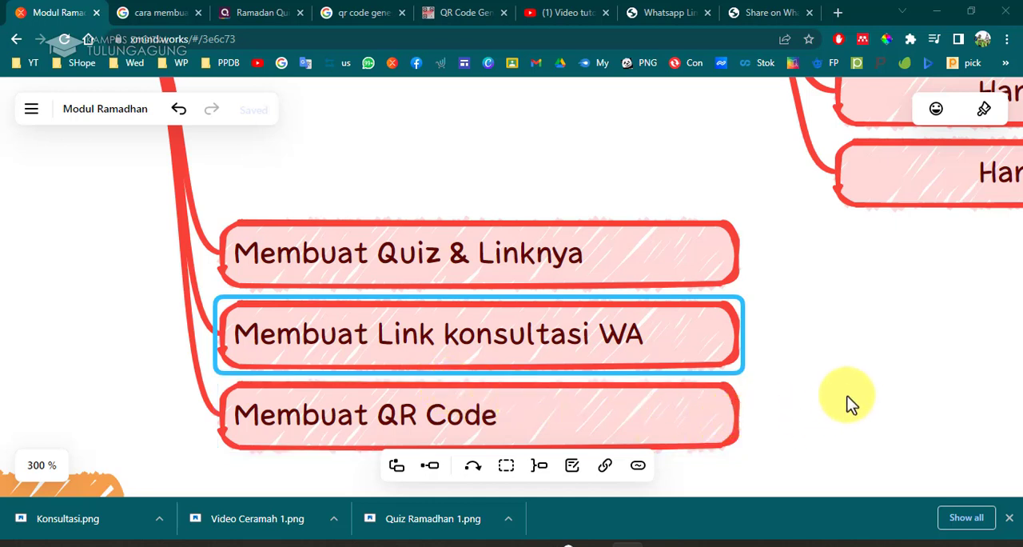
left_click(808, 413)
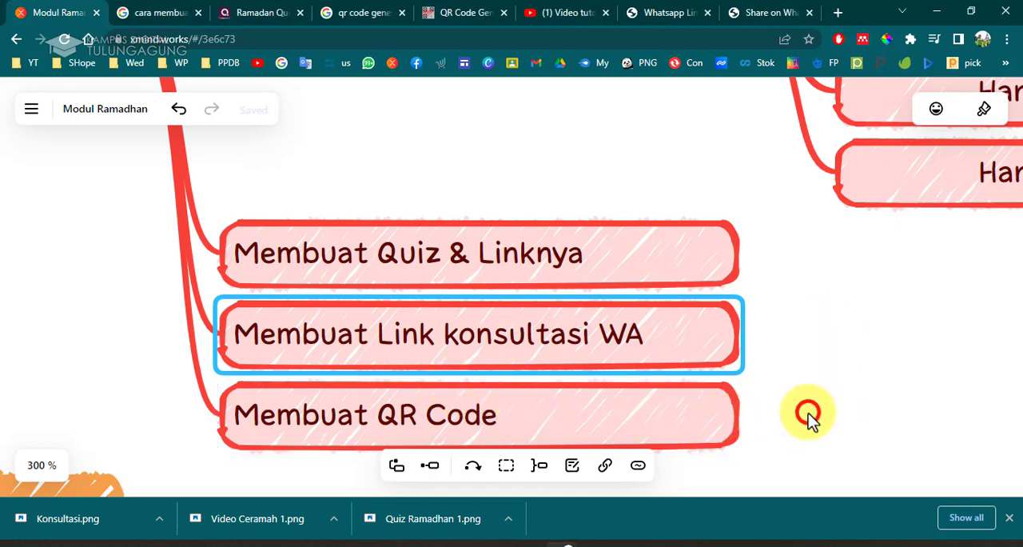
scroll(808, 412, "down", 2)
scroll(808, 412, "up", 5)
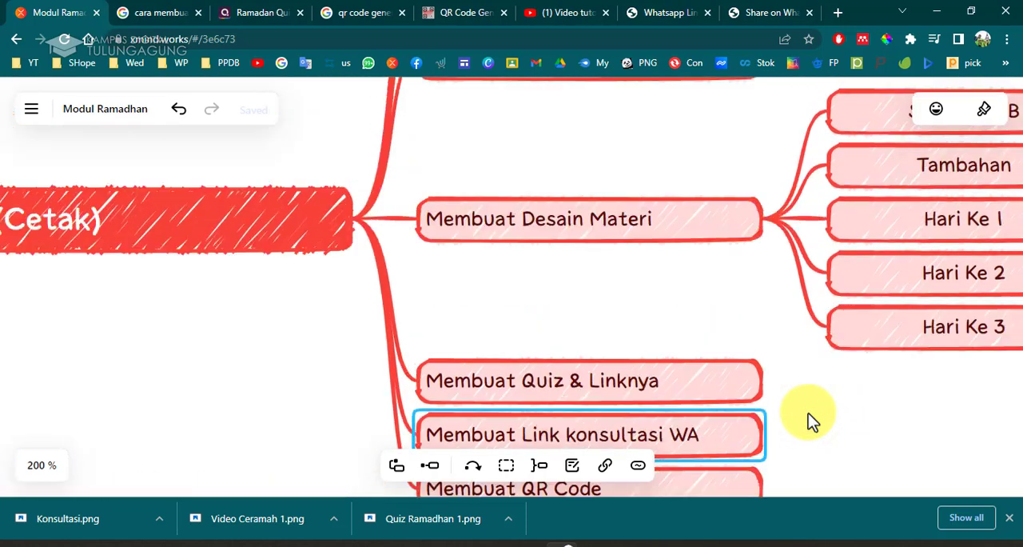
scroll(808, 412, "down", 1)
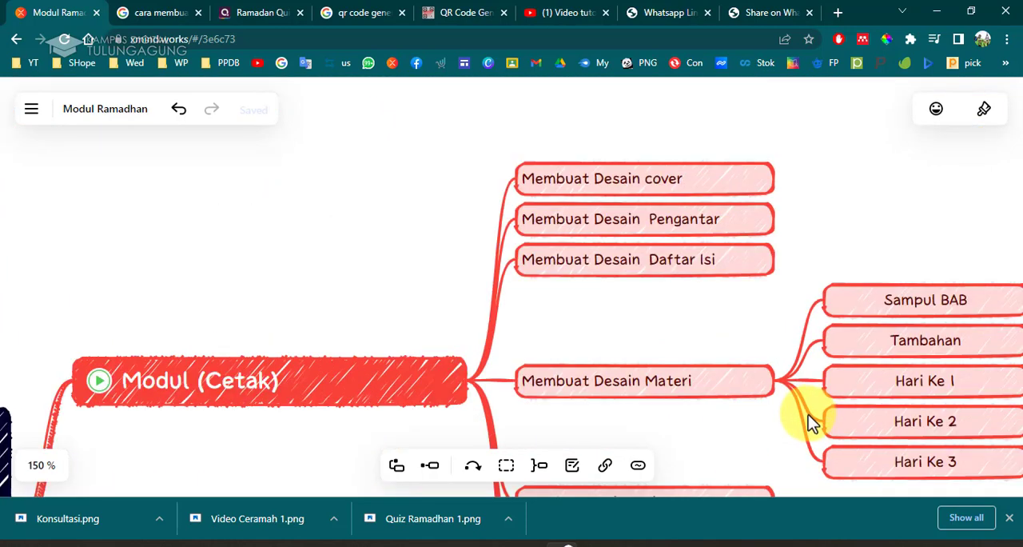
scroll(725, 478, "down", 2)
mouse_move(559, 542)
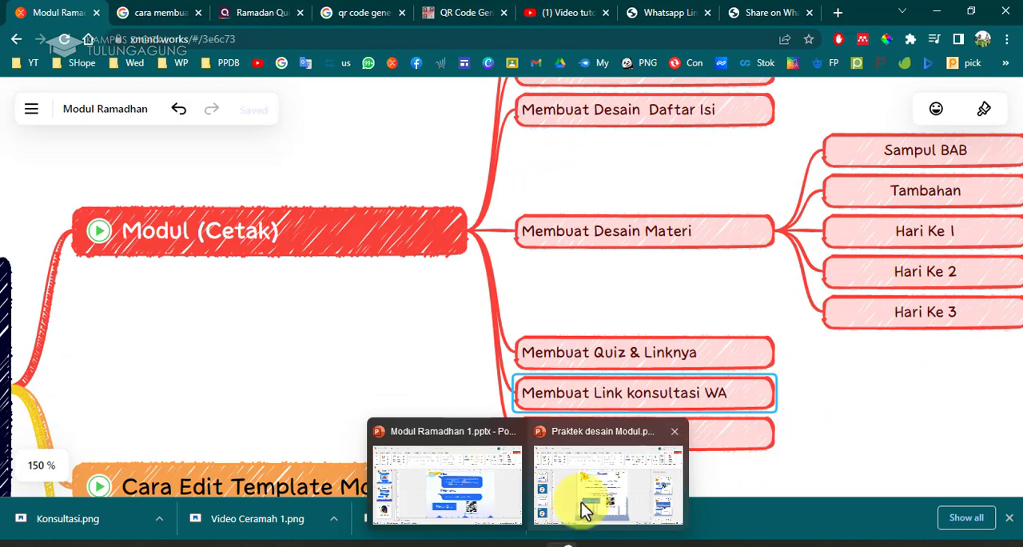
Return to the presentation and look through the daily mission slides, ending on slide 12.
left_click(583, 501)
scroll(65, 413, "down", 5)
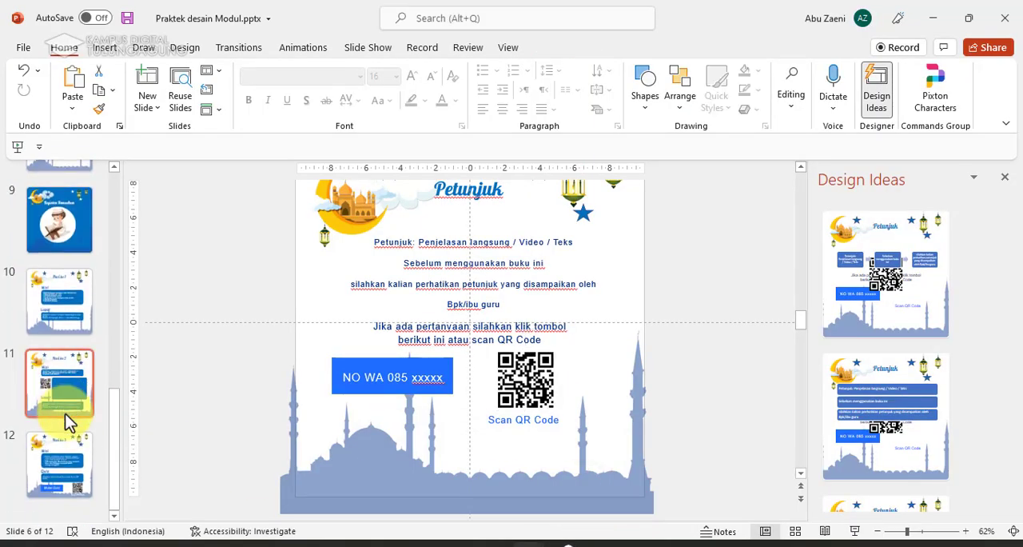
left_click(52, 310)
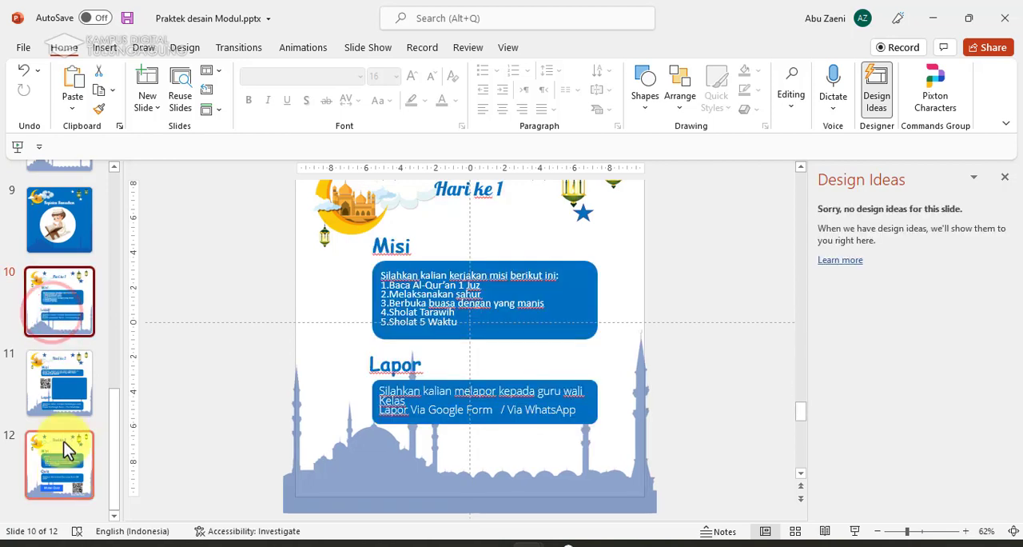
left_click(65, 474)
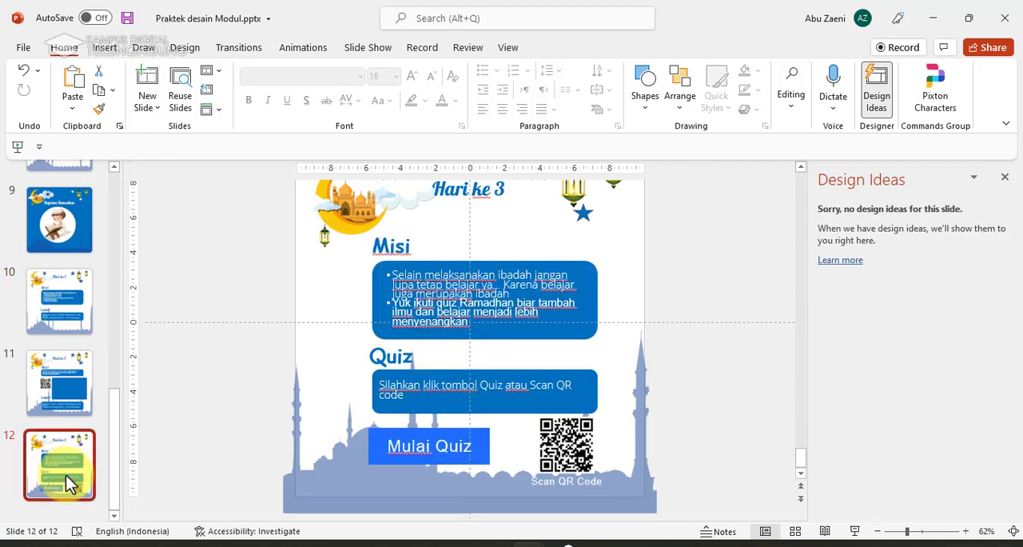